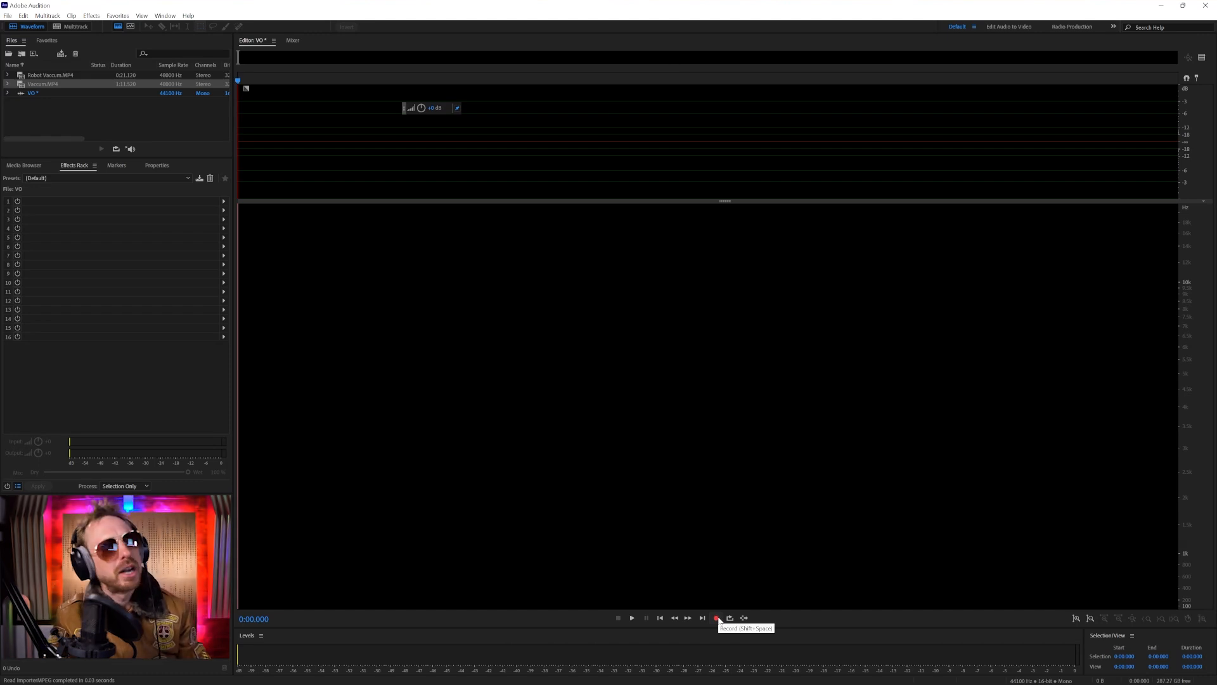
# Record a voice-over of about 27 seconds into the VO file and play part of it back from about 12.7 s
pyautogui.click(717, 618)
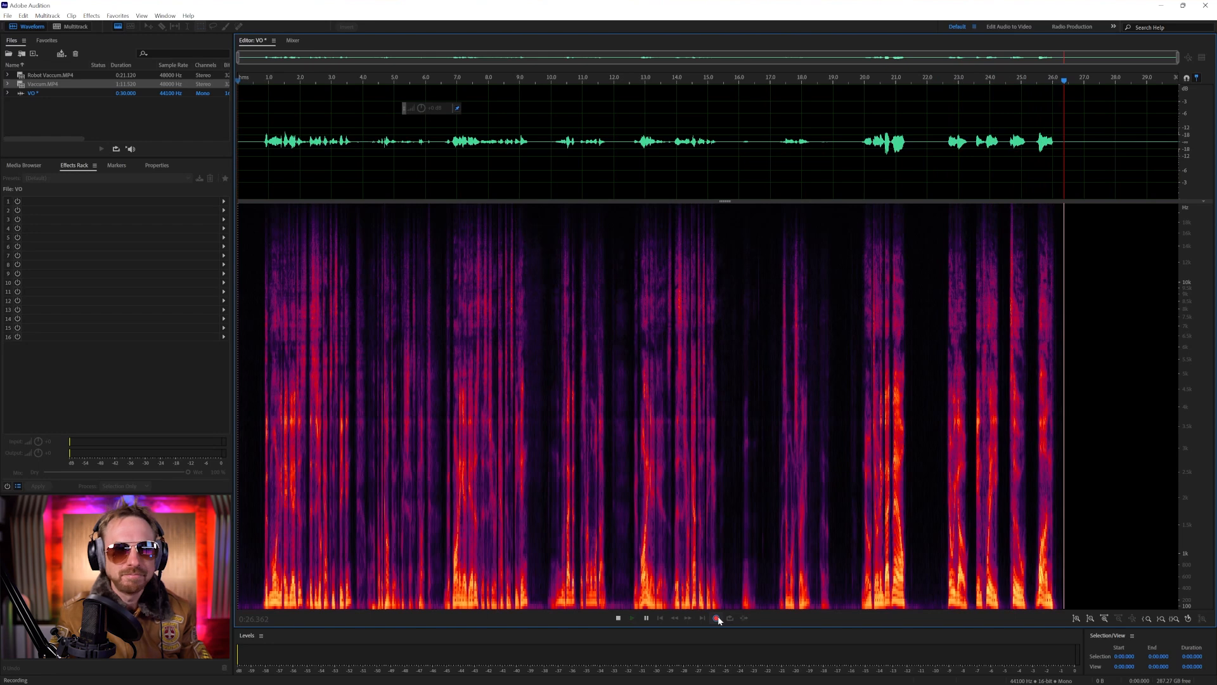
pyautogui.click(717, 618)
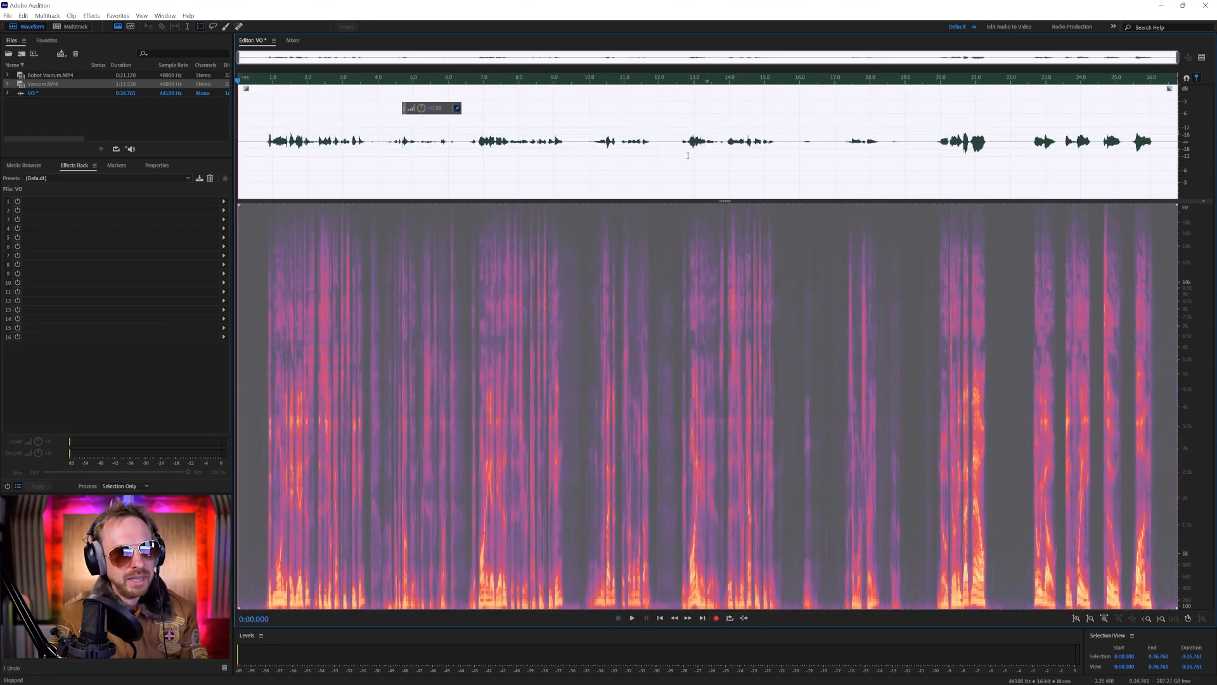
pyautogui.click(684, 157)
pyautogui.press('space')
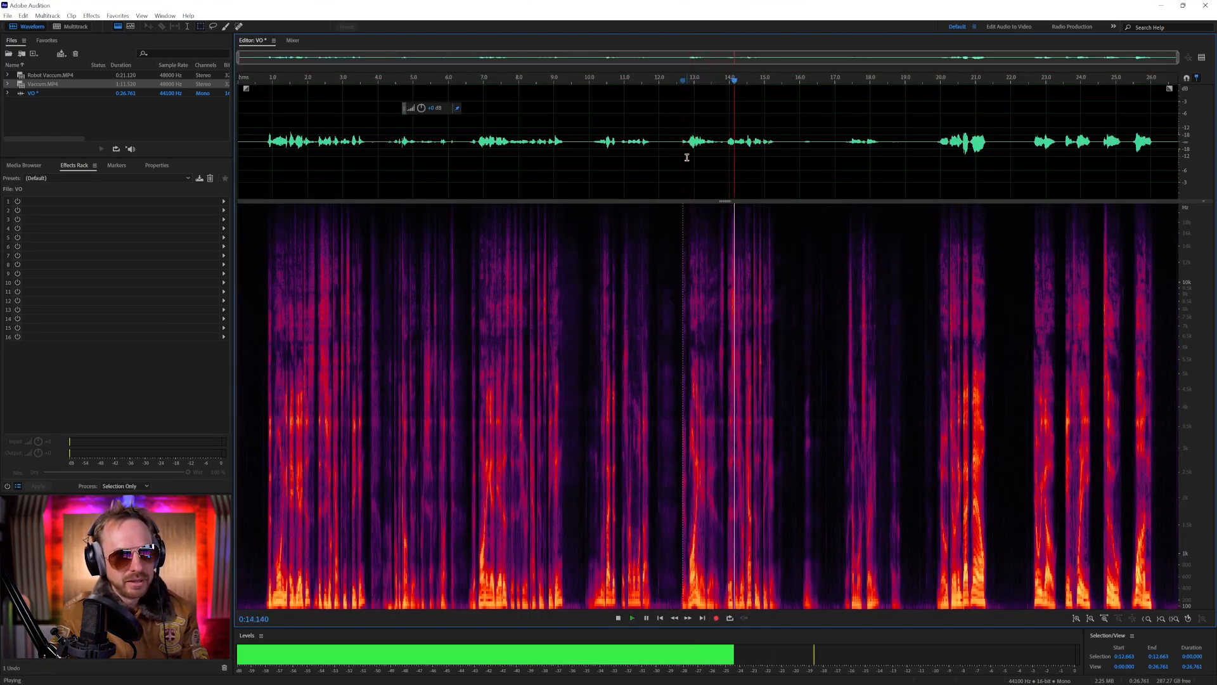
pyautogui.press('space')
# Delete the unwanted stretch from about 15.95 to 19.5 s, then everything before about 12.3 s, auditioning the takes in between
pyautogui.moveTo(803, 155)
pyautogui.mouseDown()
pyautogui.moveTo(895, 151)
pyautogui.moveTo(796, 147)
pyautogui.mouseUp()
pyautogui.press('End')
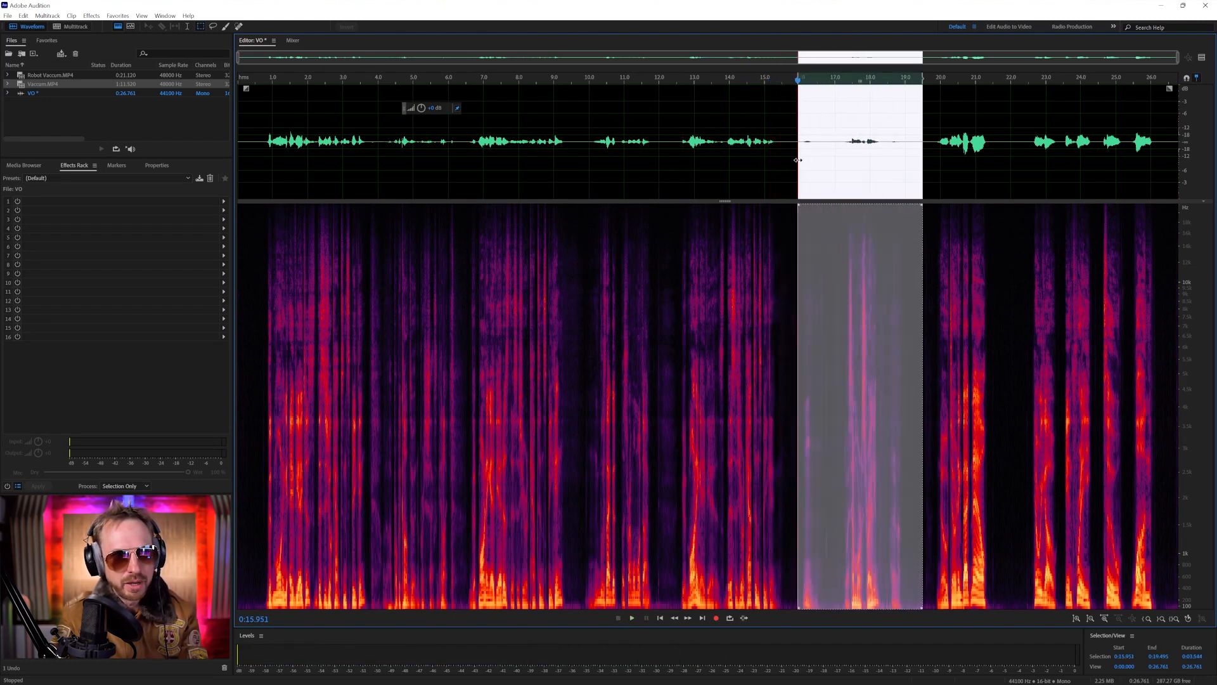
pyautogui.press('Delete')
pyautogui.press('space')
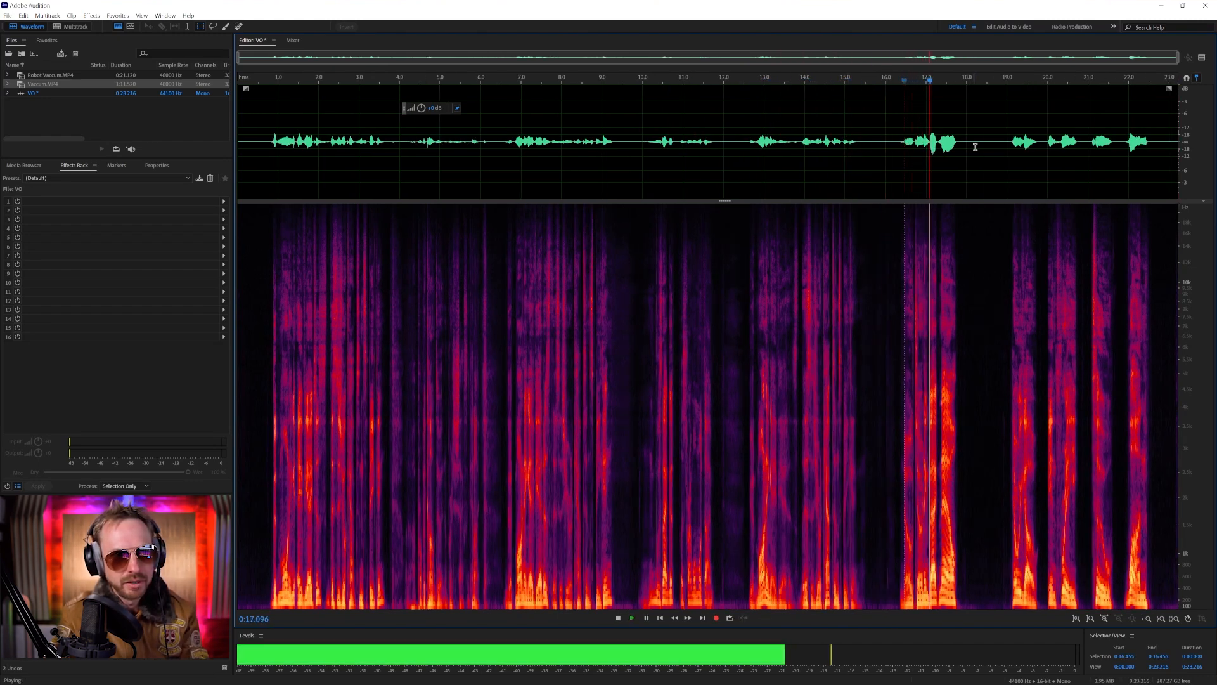
pyautogui.click(1010, 147)
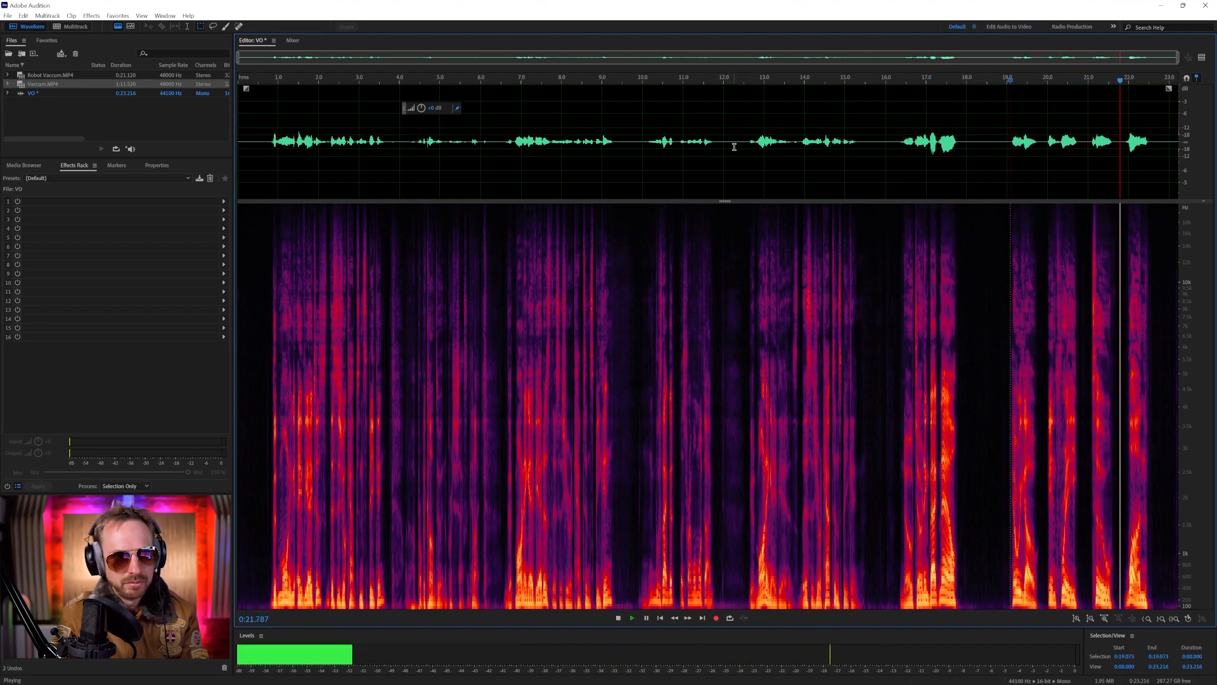
pyautogui.moveTo(734, 147); pyautogui.dragTo(235, 145)
pyautogui.press('Delete')
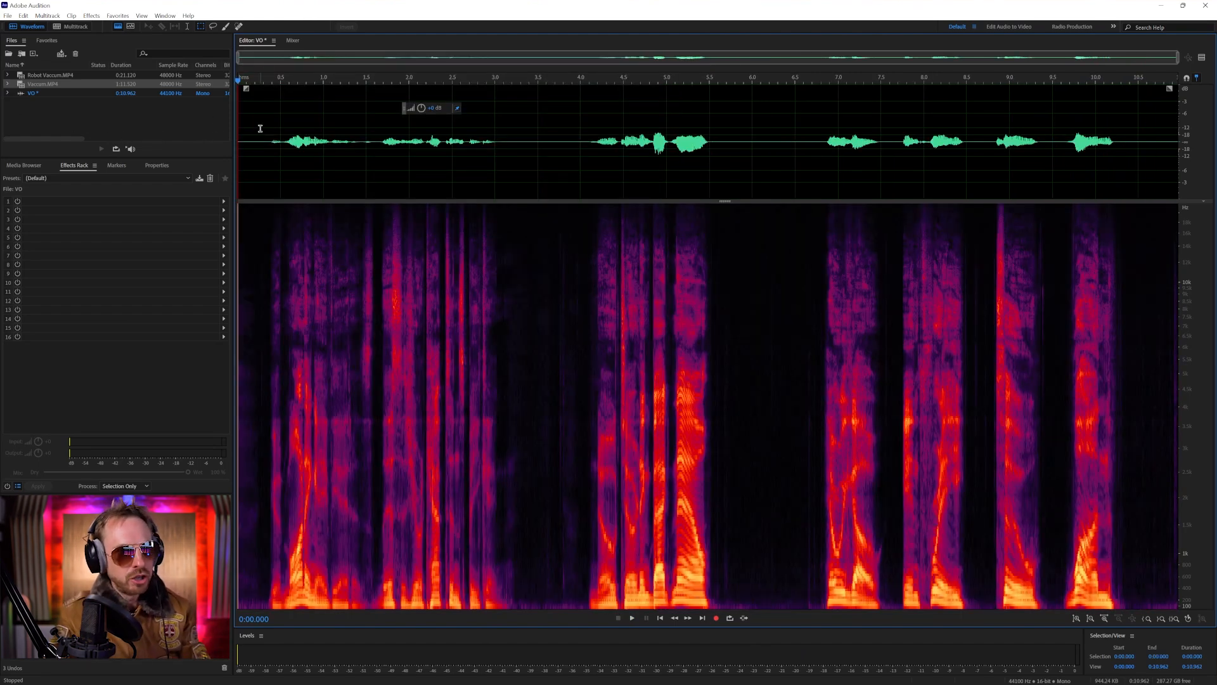
# Normalize the whole recording to -0.1 dB, then normalize the opening phrase from about 0.36 to 3.3 s to the same level
pyautogui.click(118, 16)
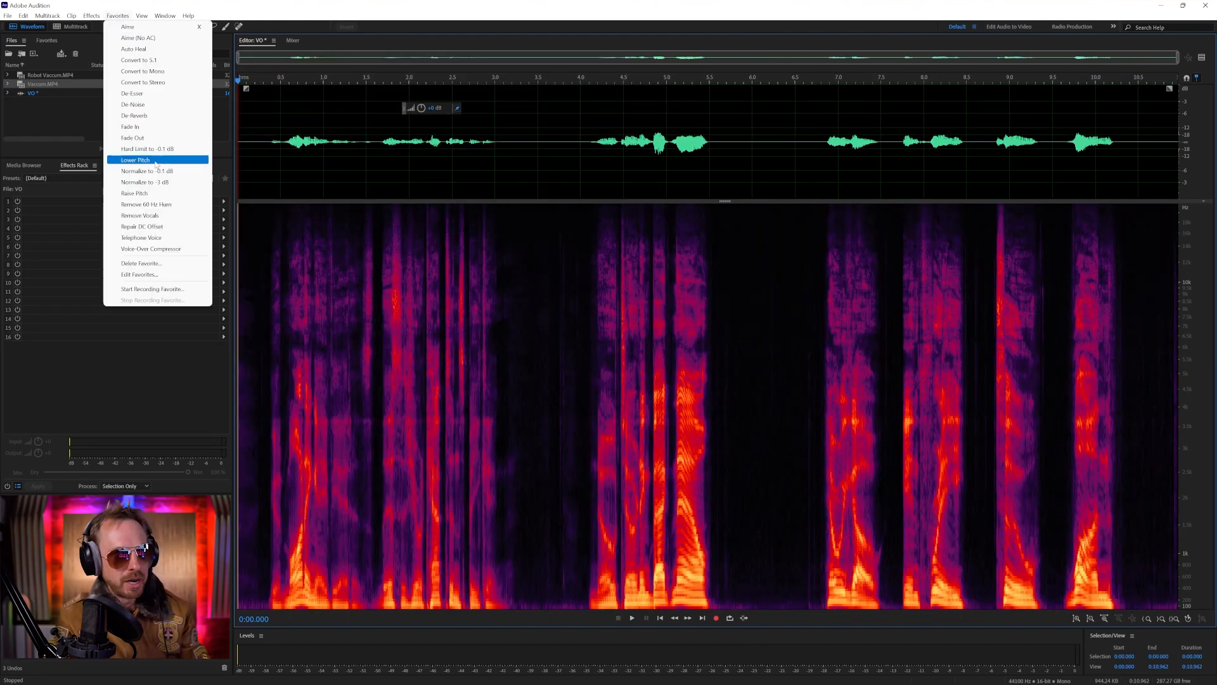
pyautogui.click(161, 171)
pyautogui.moveTo(269, 149); pyautogui.dragTo(520, 163)
pyautogui.click(118, 16)
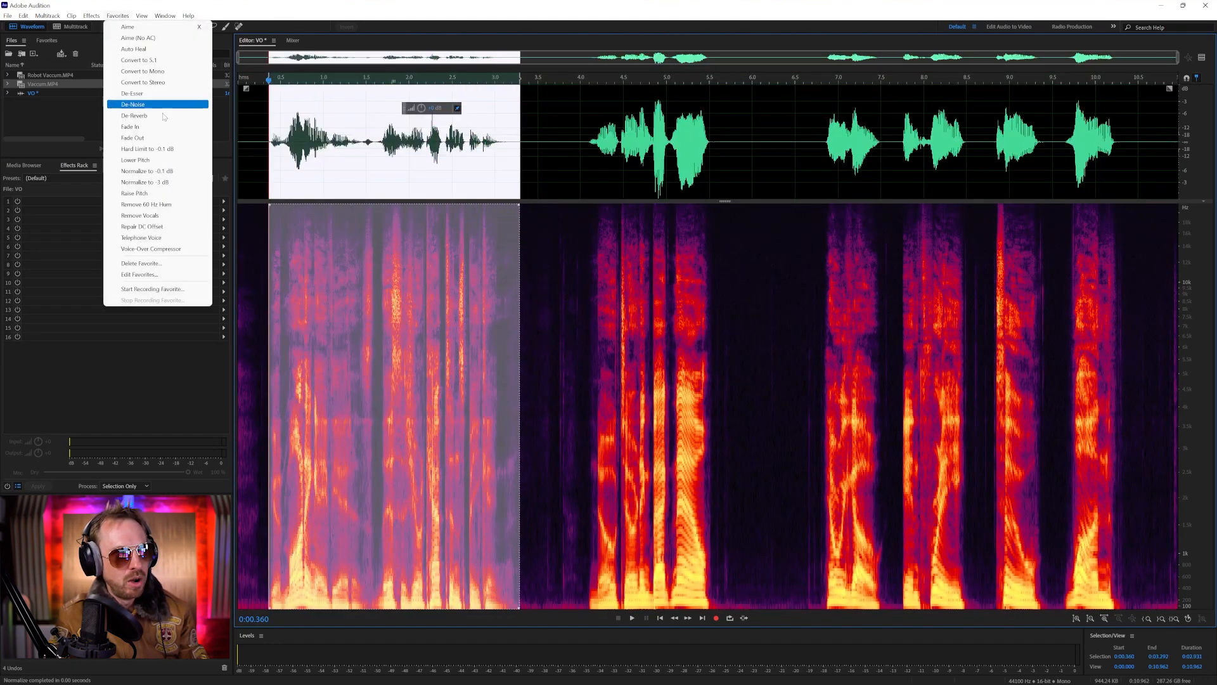
pyautogui.click(175, 171)
# Normalize the closing phrases from about 6.5 to 10.7 s to -0.1 dB and hide the spectral frequency display
pyautogui.moveTo(798, 162); pyautogui.dragTo(1139, 166)
pyautogui.click(118, 16)
pyautogui.click(151, 174)
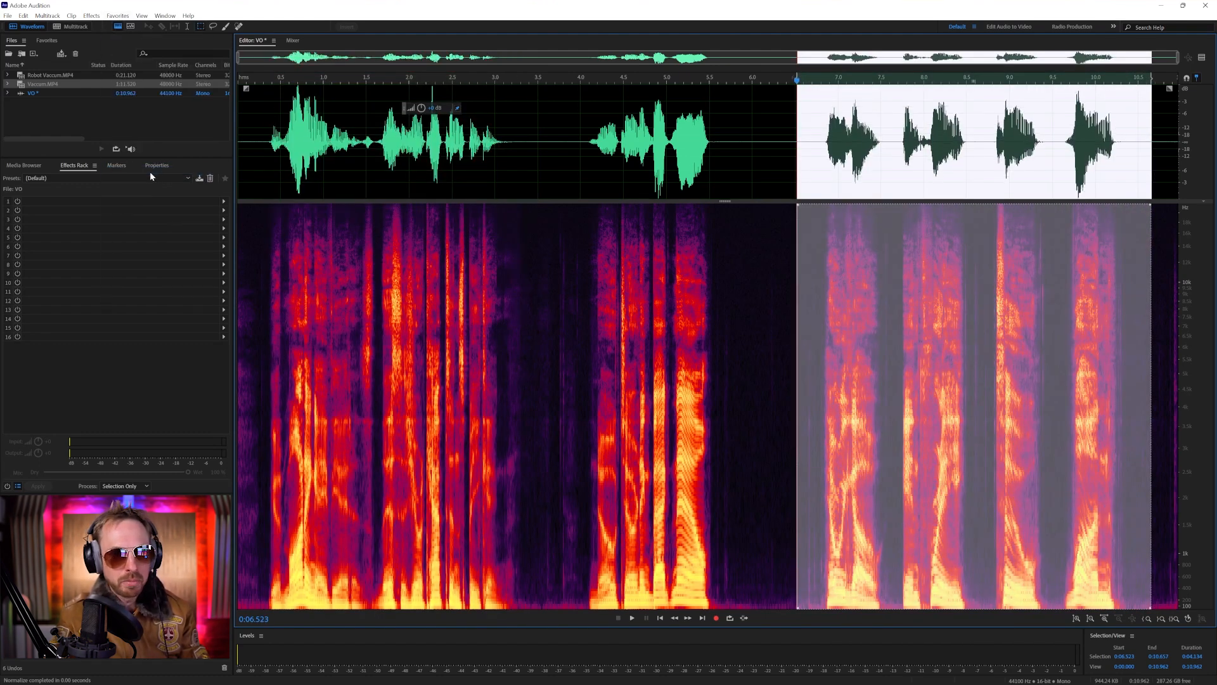
pyautogui.click(262, 156)
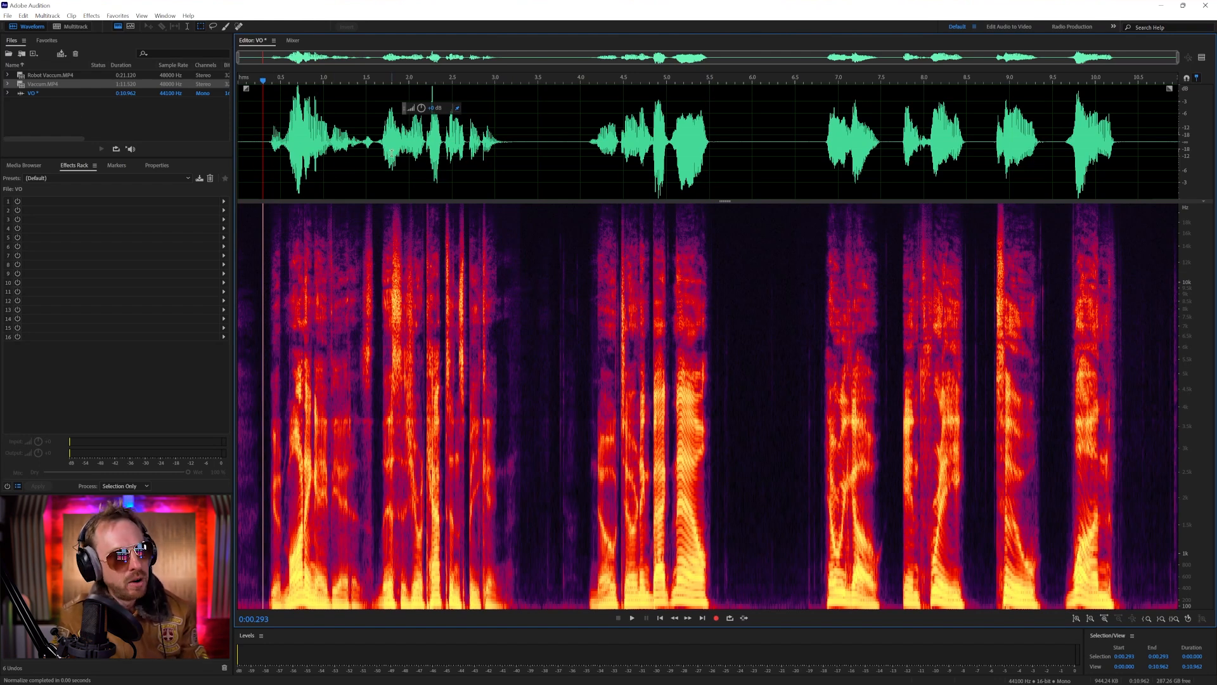
pyautogui.hotkey('shift', 'd')
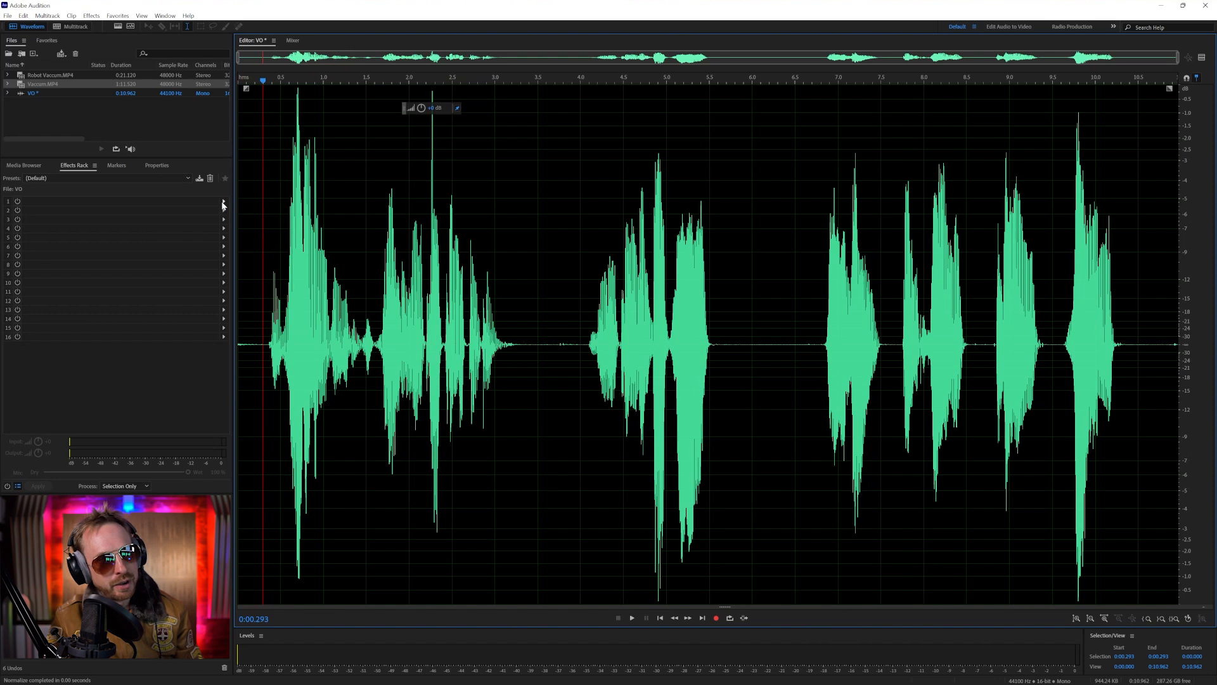
# Add a Scientific Filter to rack slot 1 with the Drop Off Below 250Hz preset
pyautogui.click(223, 200)
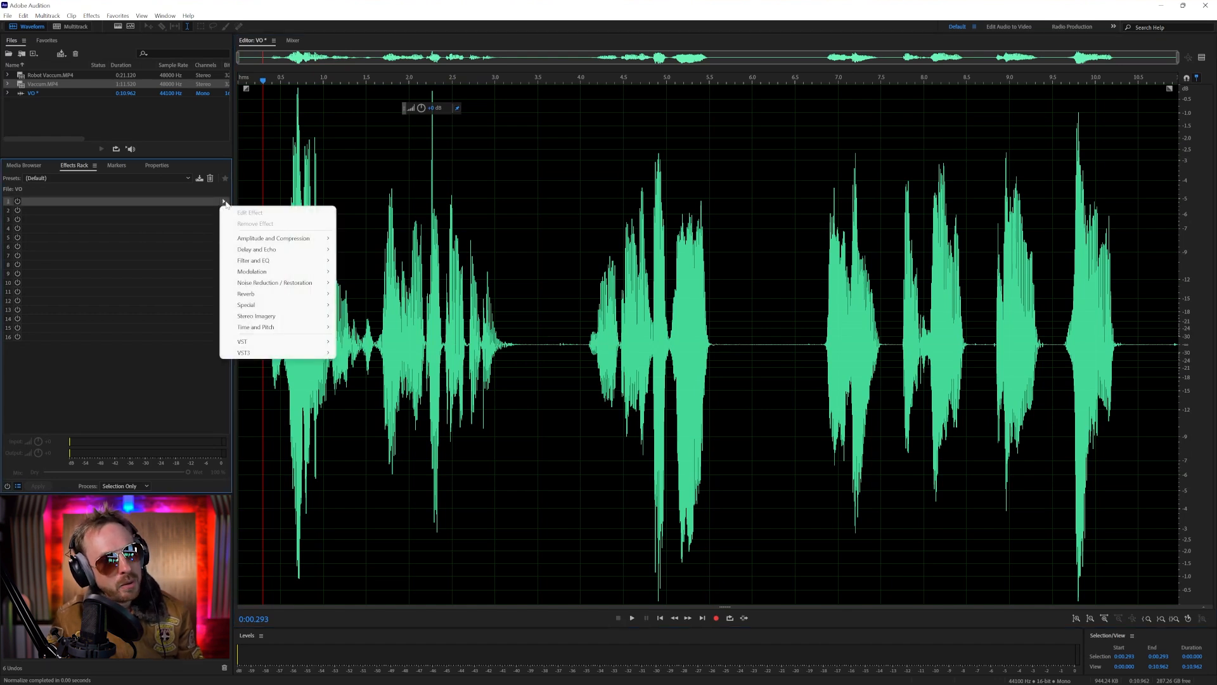
pyautogui.moveTo(267, 263)
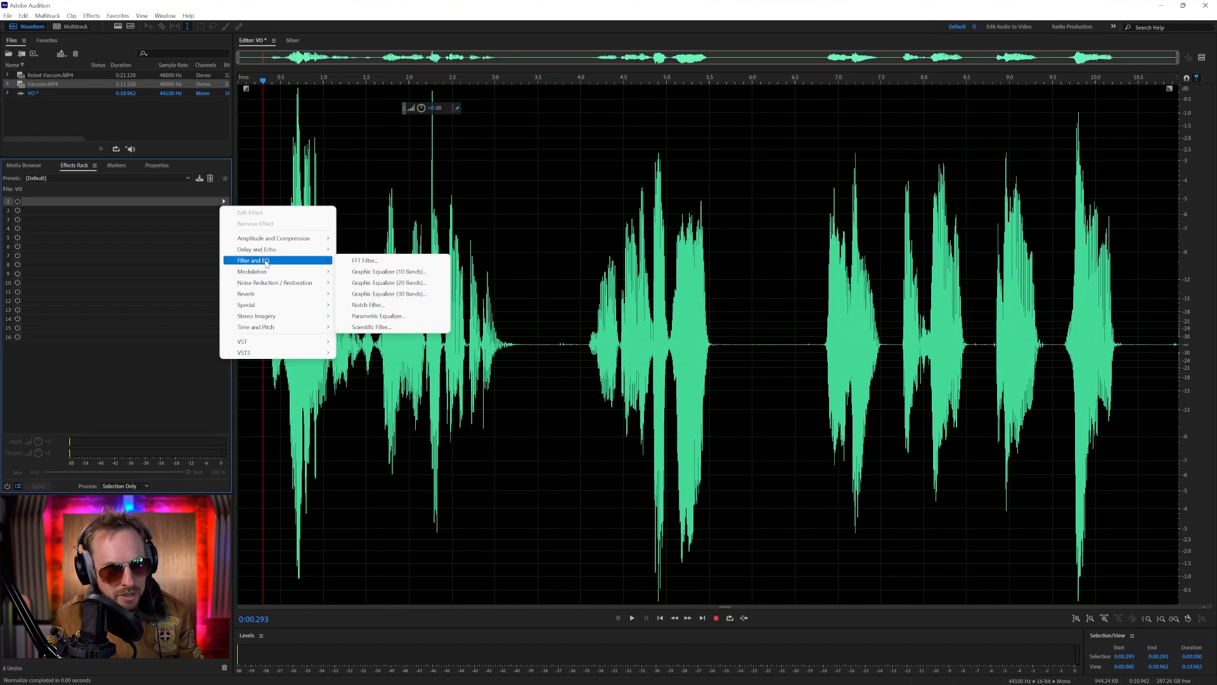
pyautogui.click(371, 327)
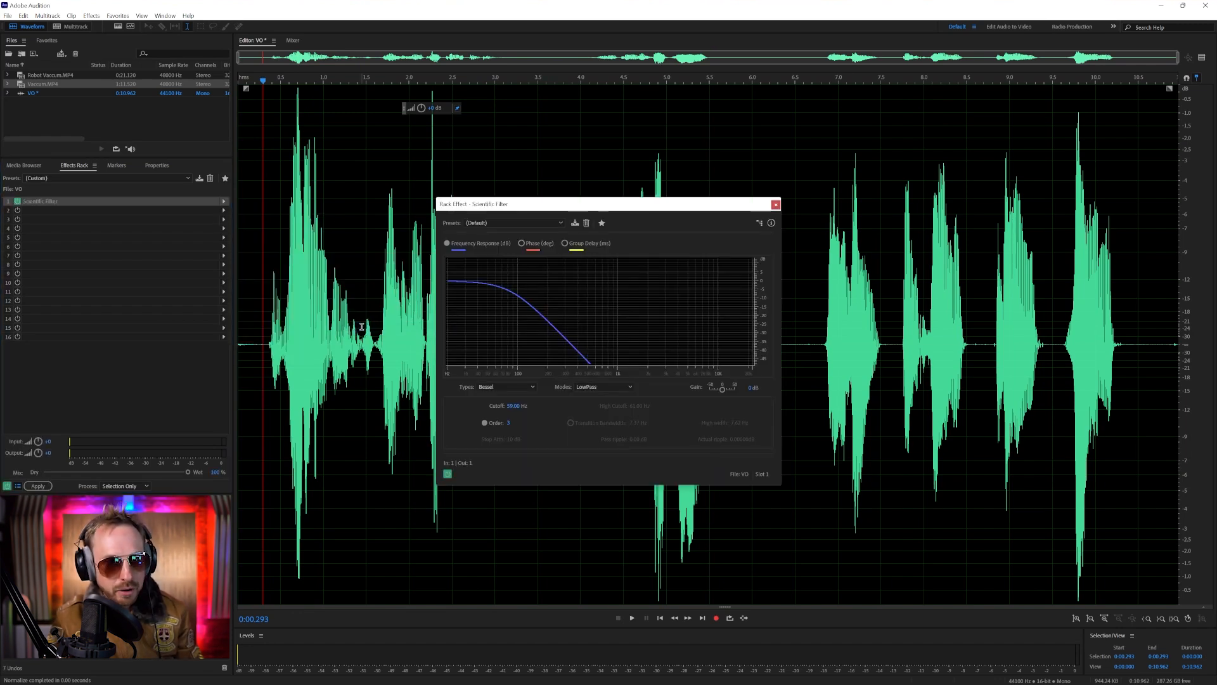
pyautogui.click(496, 223)
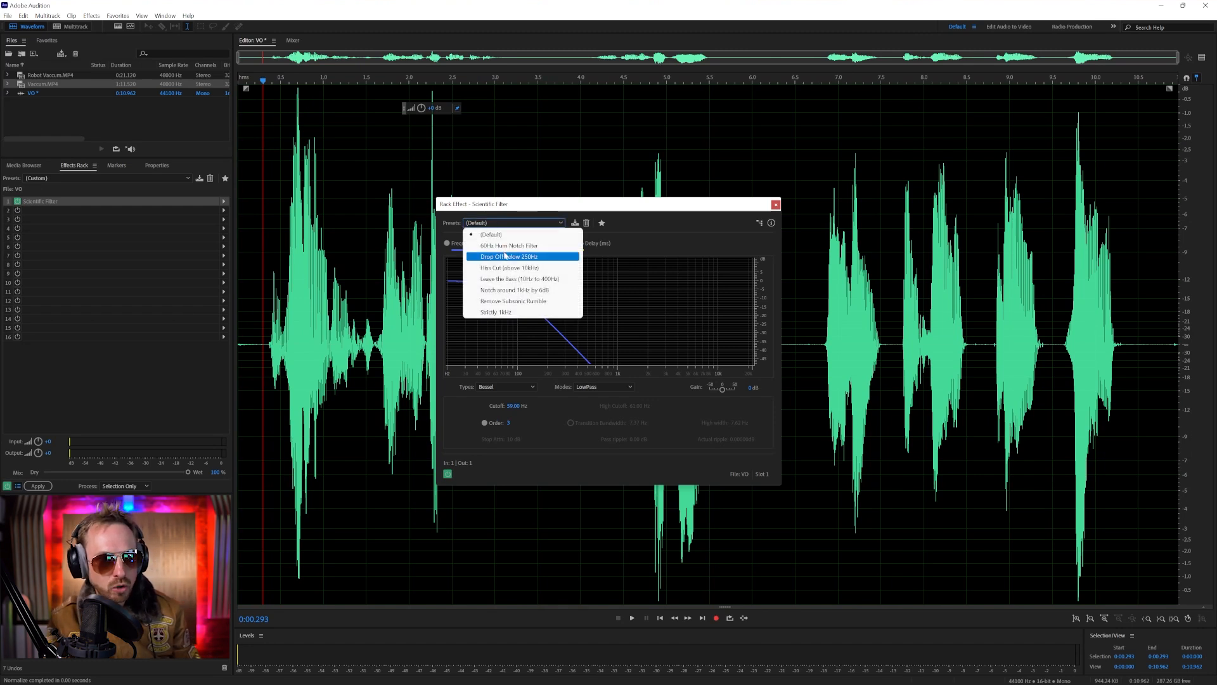
pyautogui.click(506, 256)
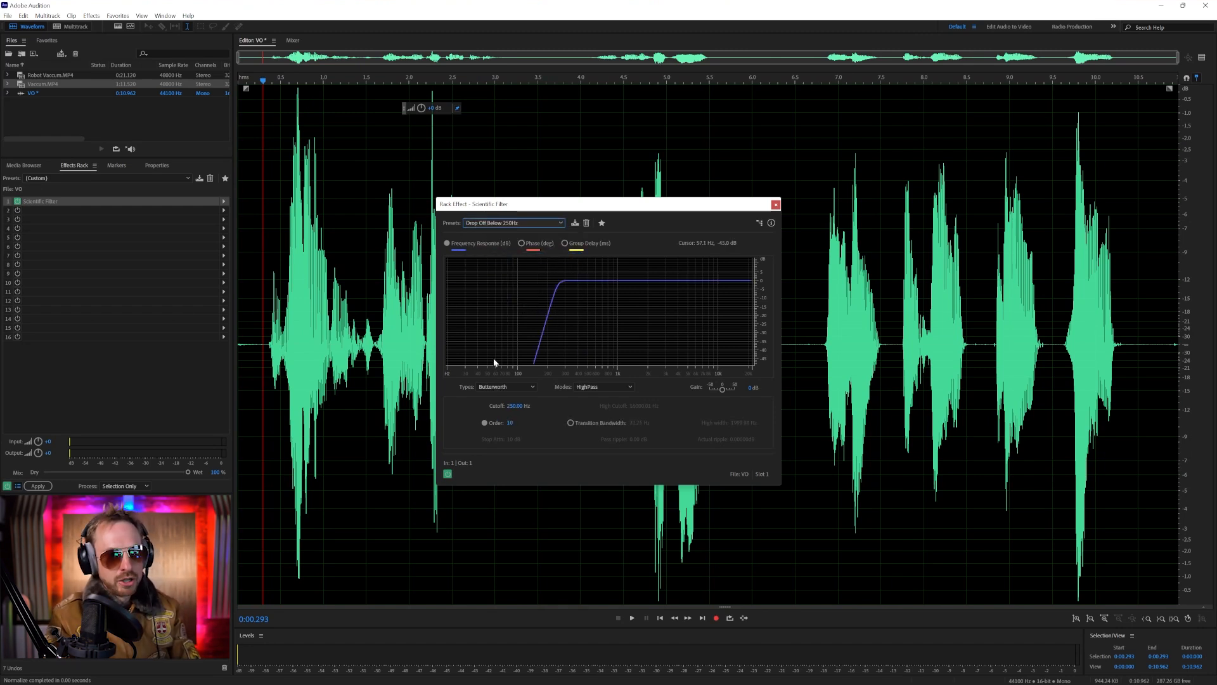
# Play the voice-over with the Scientific Filter switched on and off to compare the sound, leaving the filter on
pyautogui.press('space')
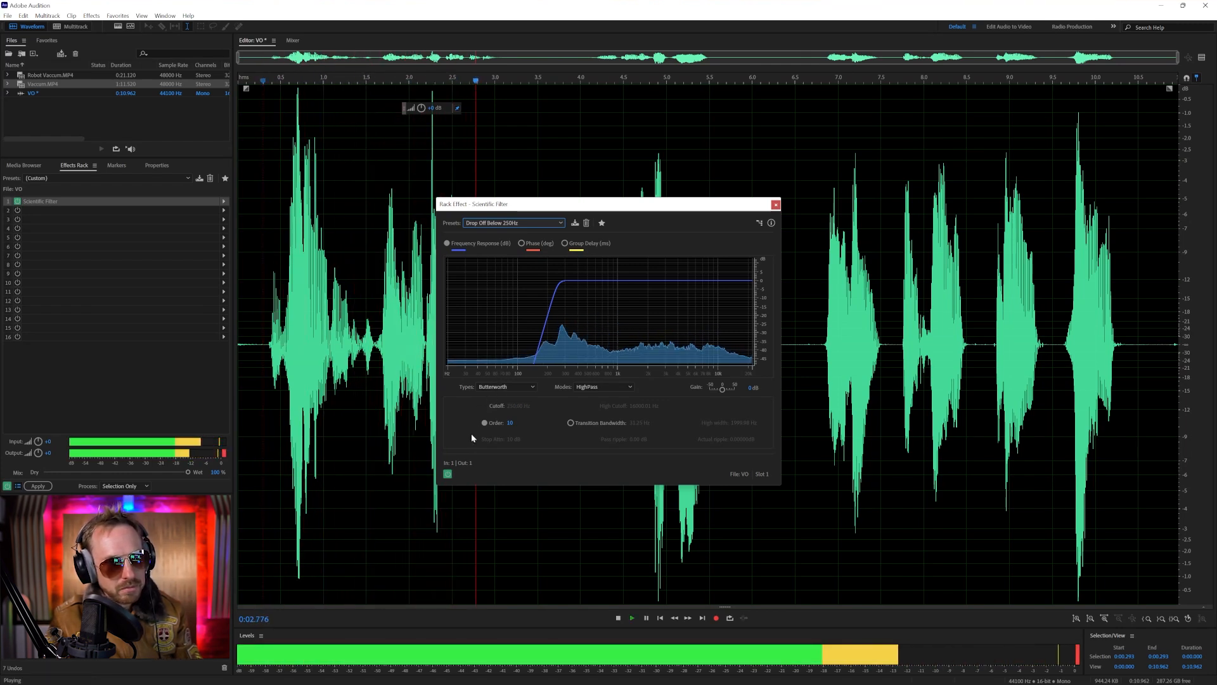
pyautogui.click(447, 473)
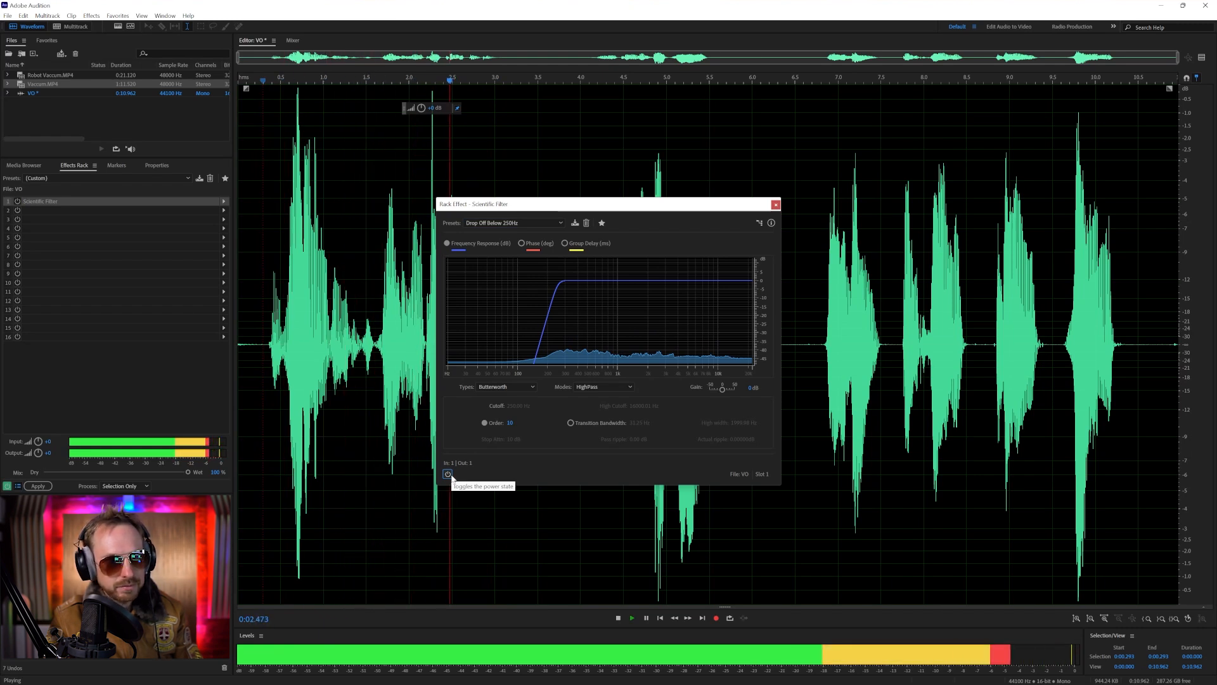
pyautogui.press('space')
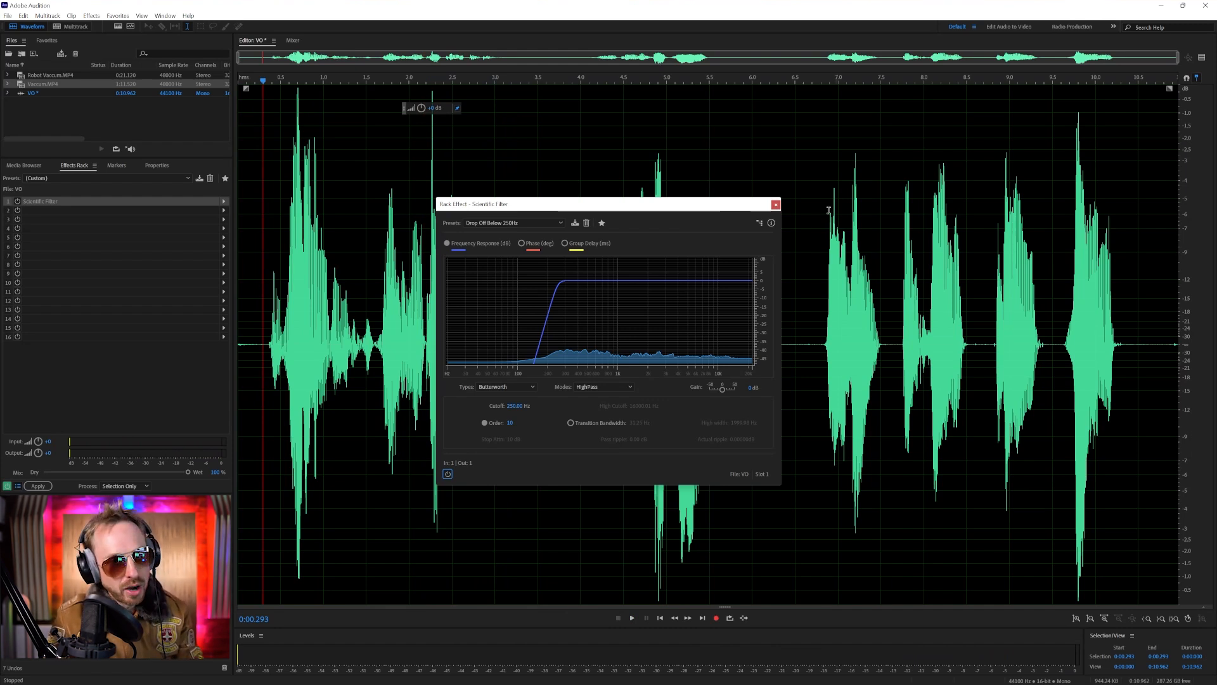
pyautogui.click(448, 475)
pyautogui.press('space')
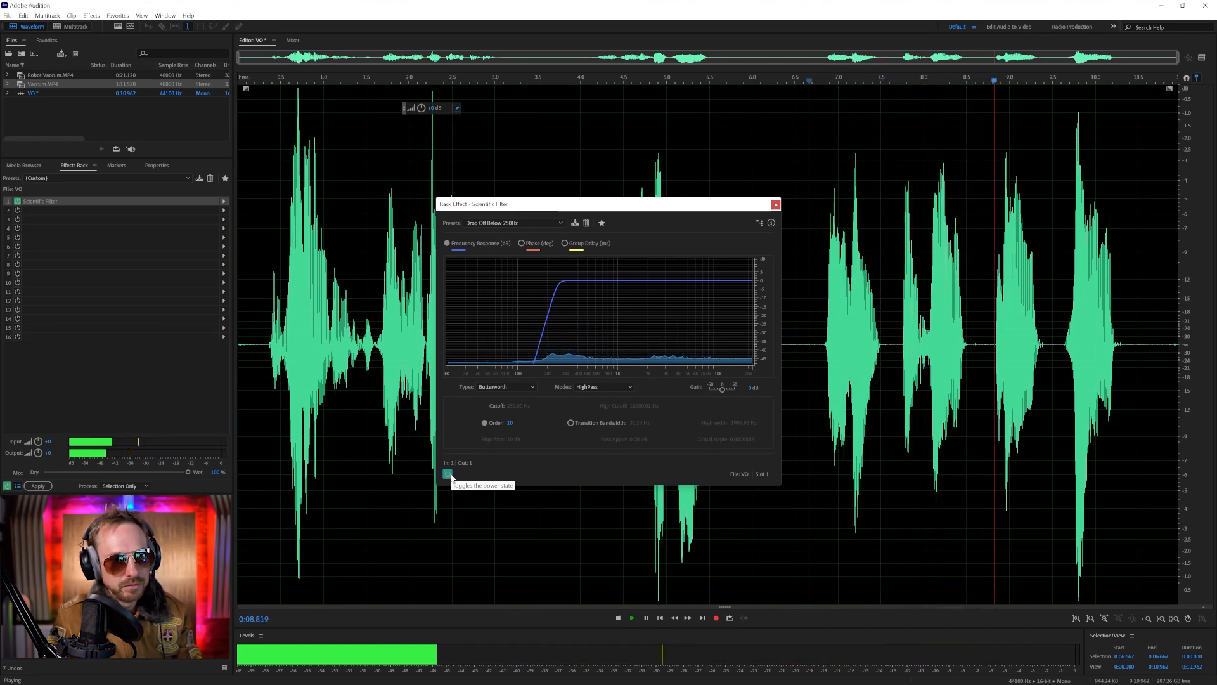
pyautogui.press('space')
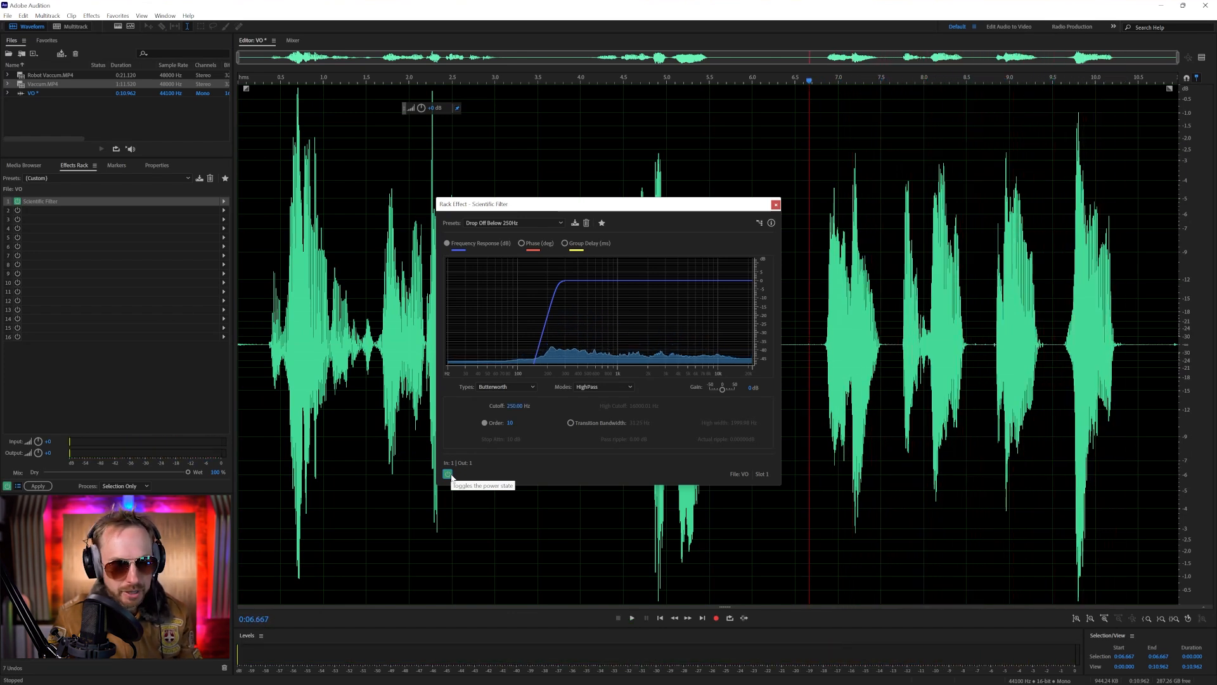
pyautogui.press('space')
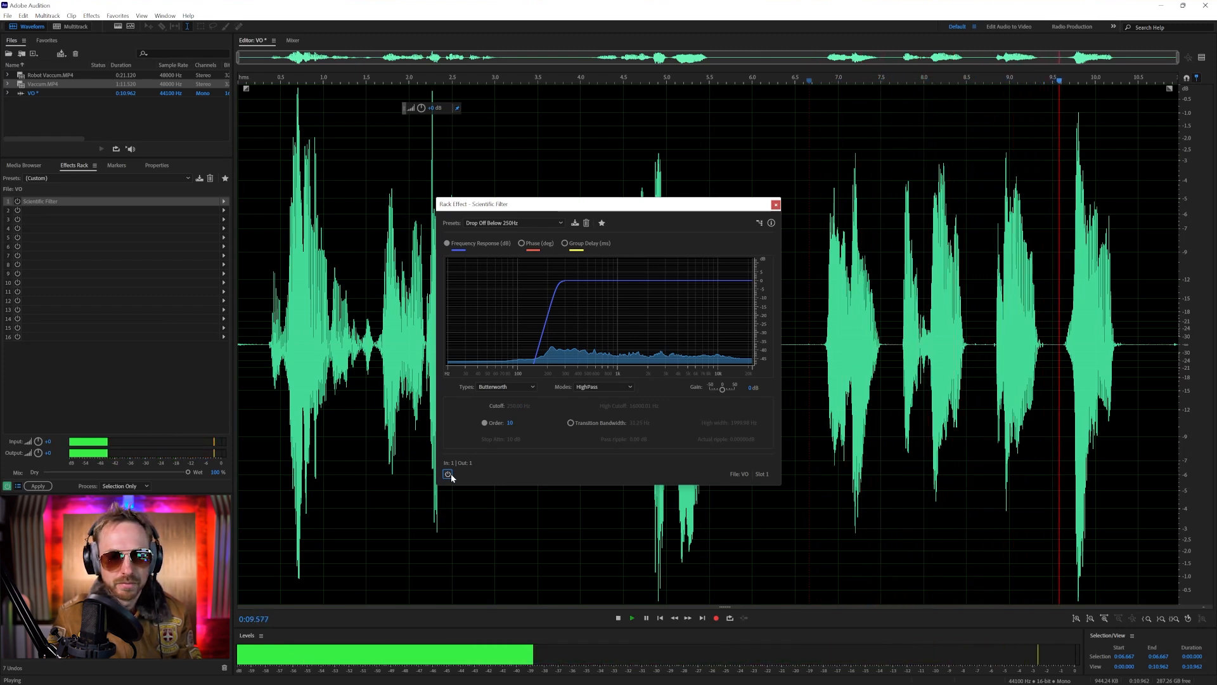
pyautogui.press('space')
pyautogui.click(448, 474)
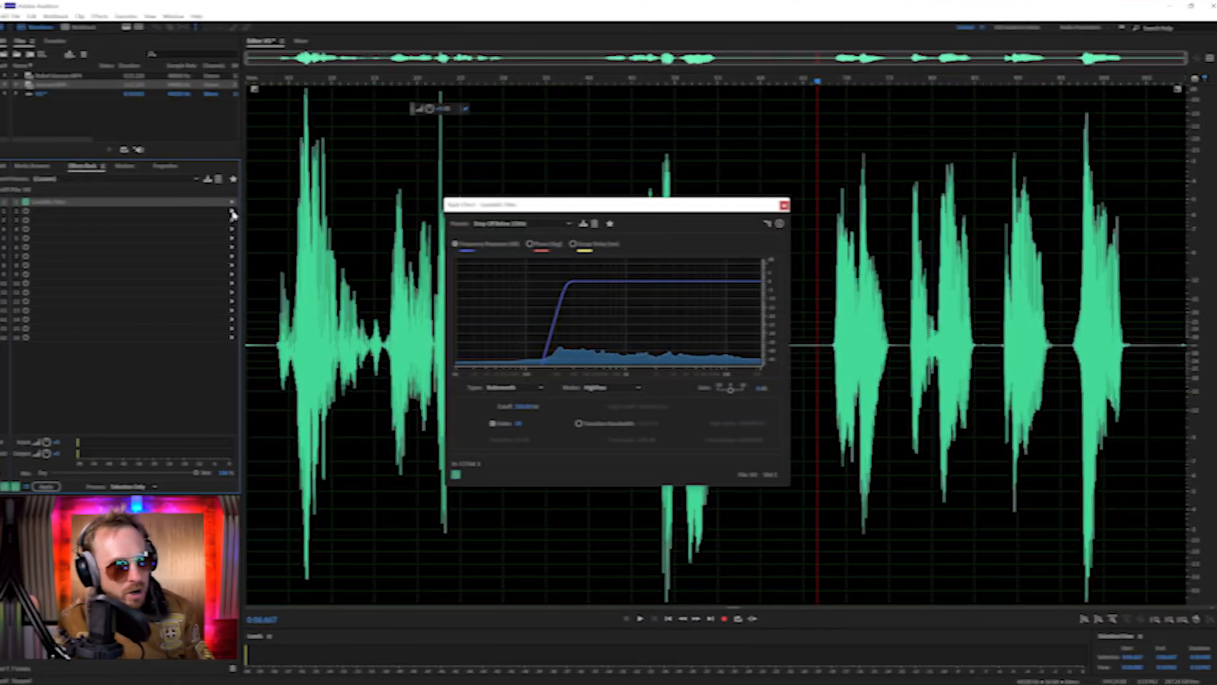
# Add a Dynamics effect to rack slot 2 with compressor ratio 5, attack 1 ms, release 10 ms and make-up gain 0 dB
pyautogui.click(231, 213)
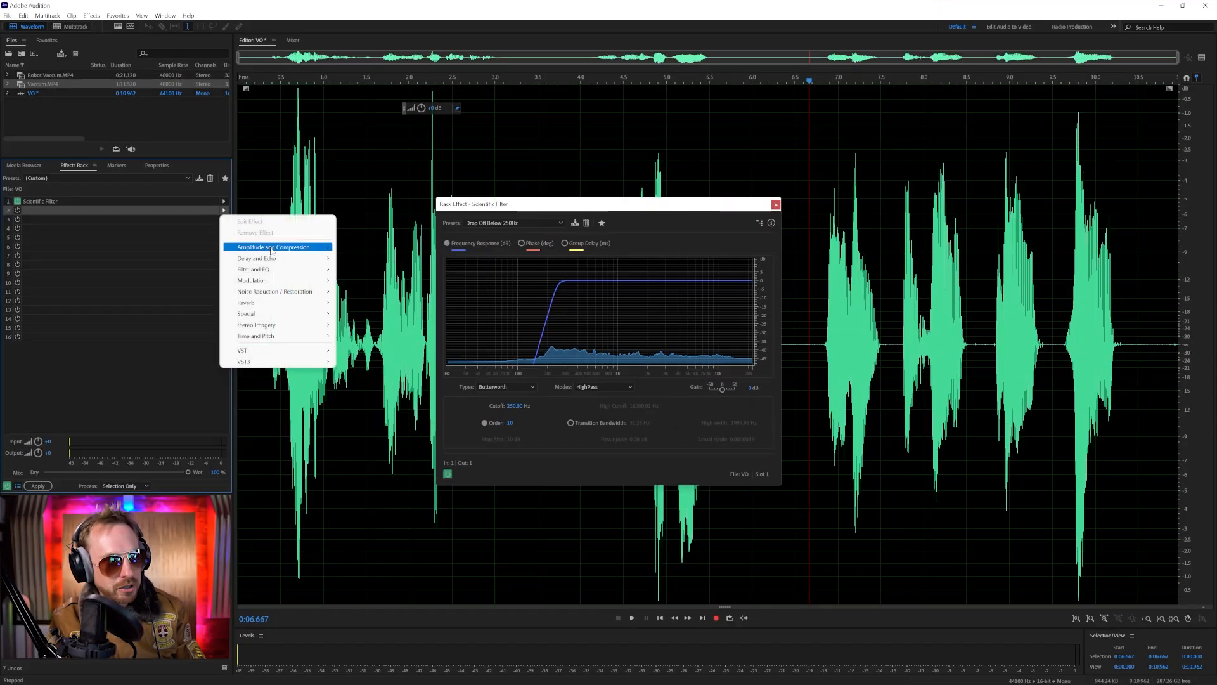
pyautogui.moveTo(272, 251)
pyautogui.click(365, 280)
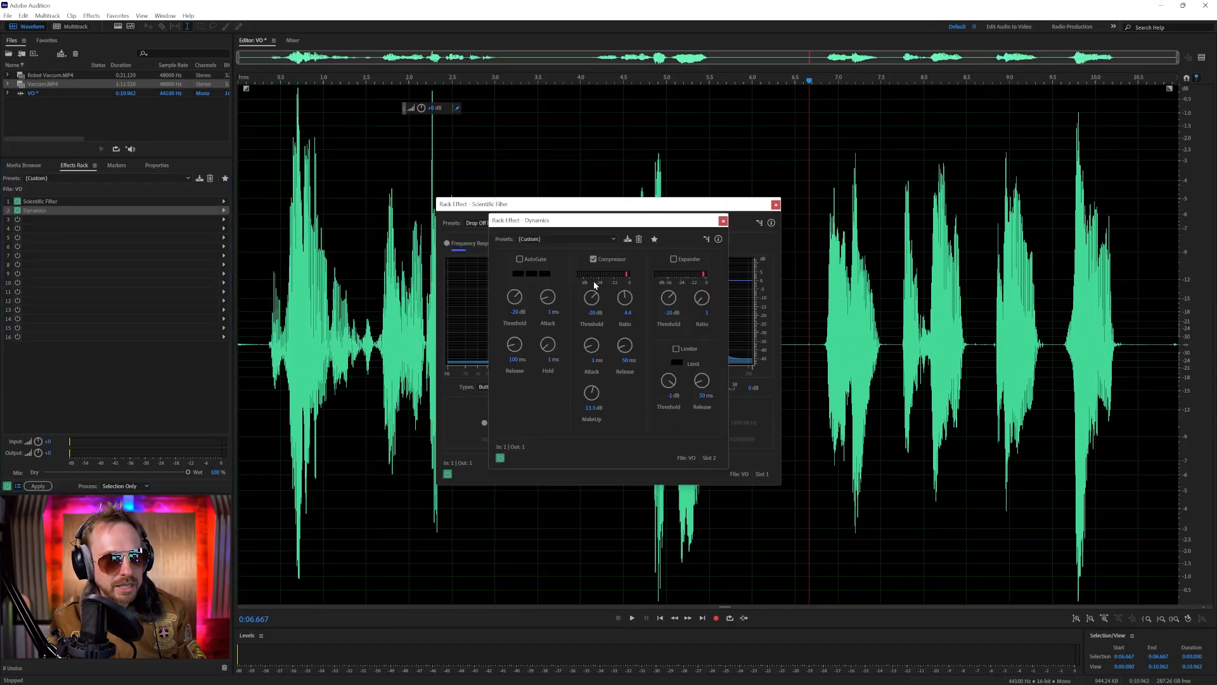
pyautogui.click(552, 239)
pyautogui.click(595, 265)
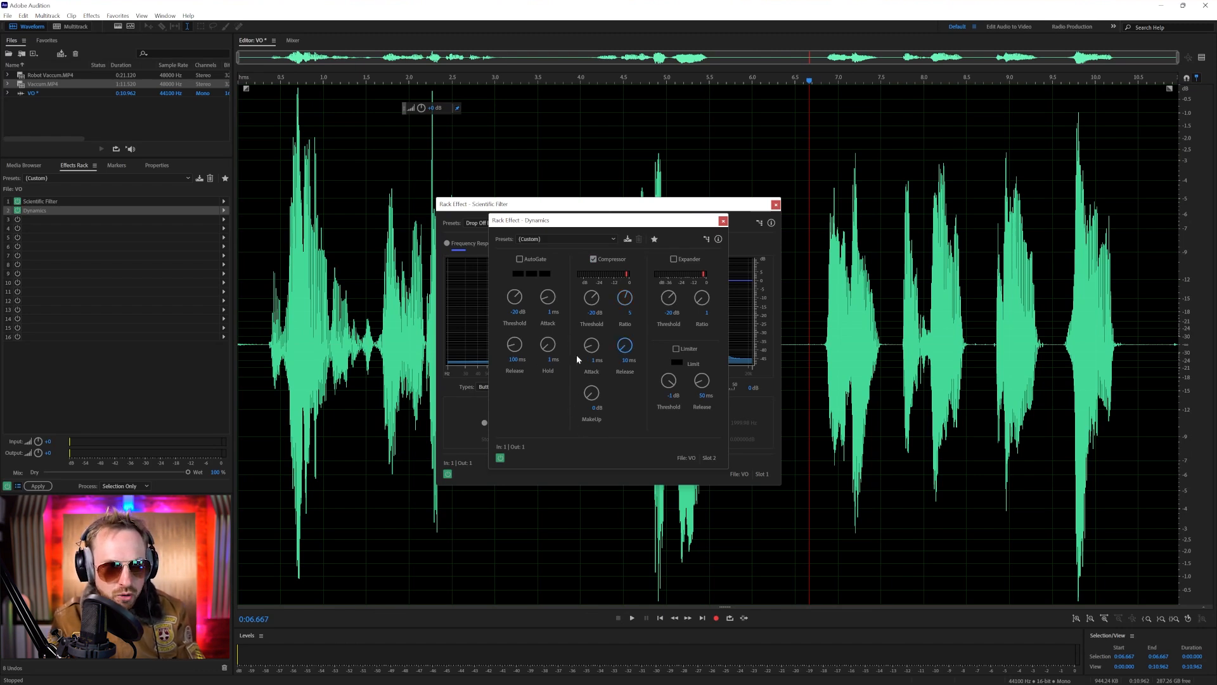
# Show the preview editor, raise the compressor's make-up gain to about 13 dB, and play the result from near the start
pyautogui.click(1201, 58)
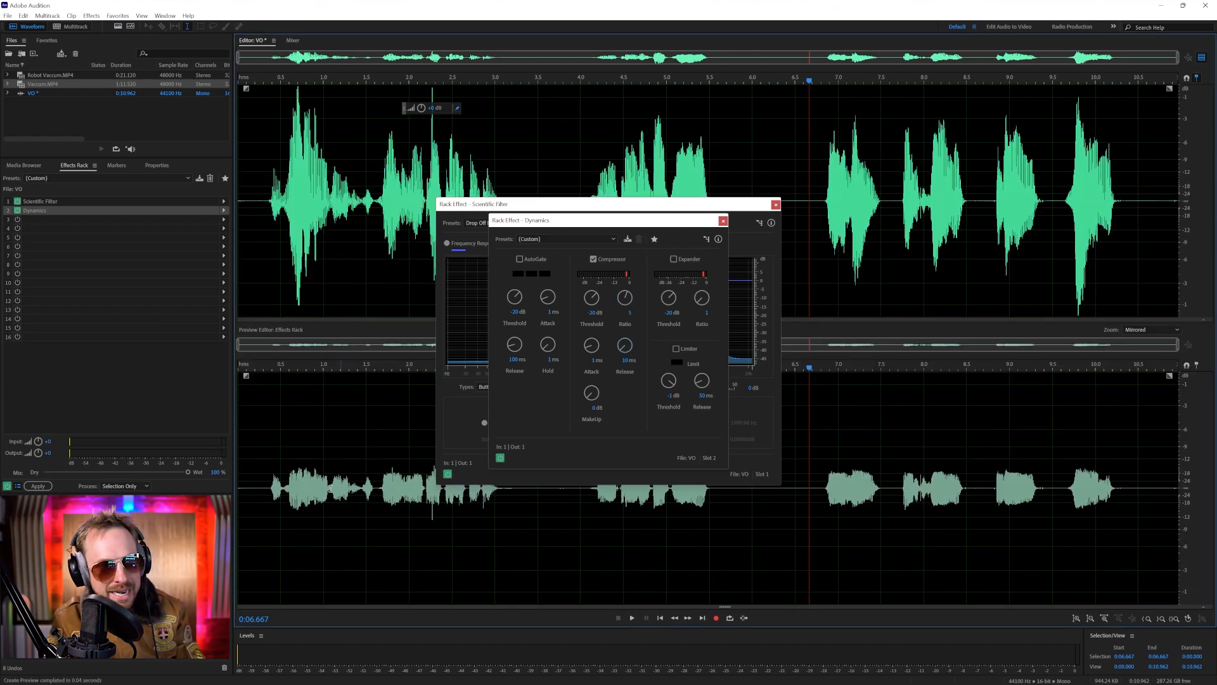
pyautogui.moveTo(587, 396); pyautogui.dragTo(587, 364)
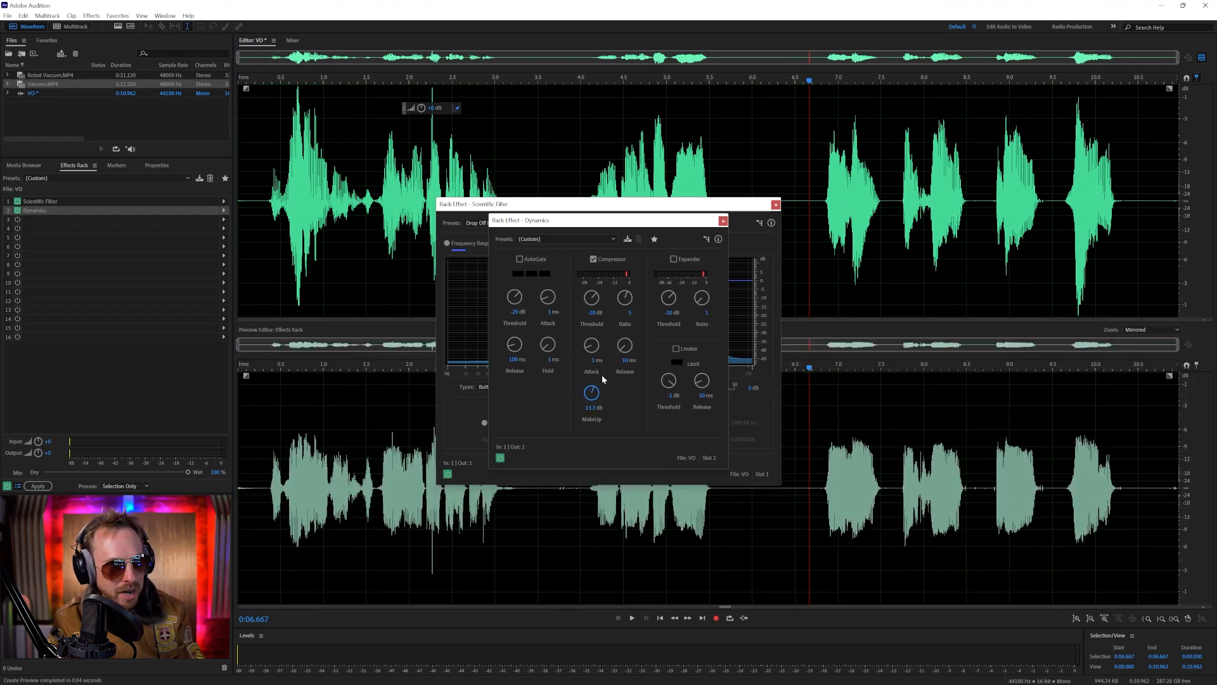
pyautogui.click(249, 226)
pyautogui.press('space')
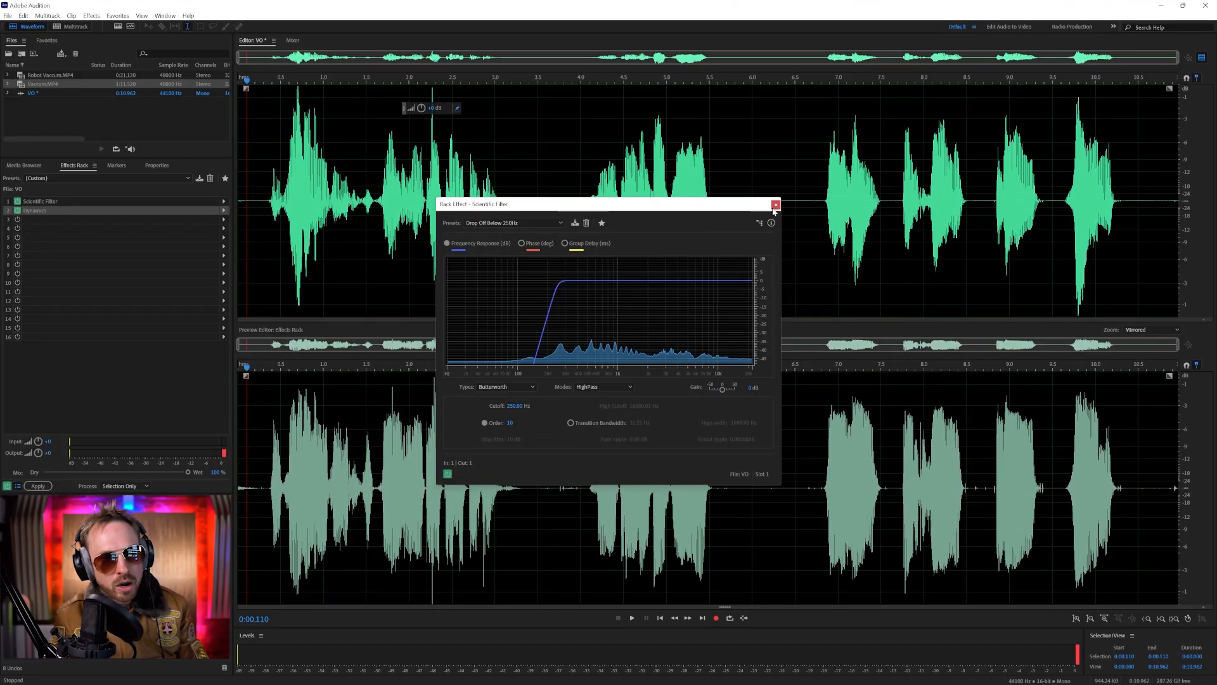
pyautogui.click(776, 206)
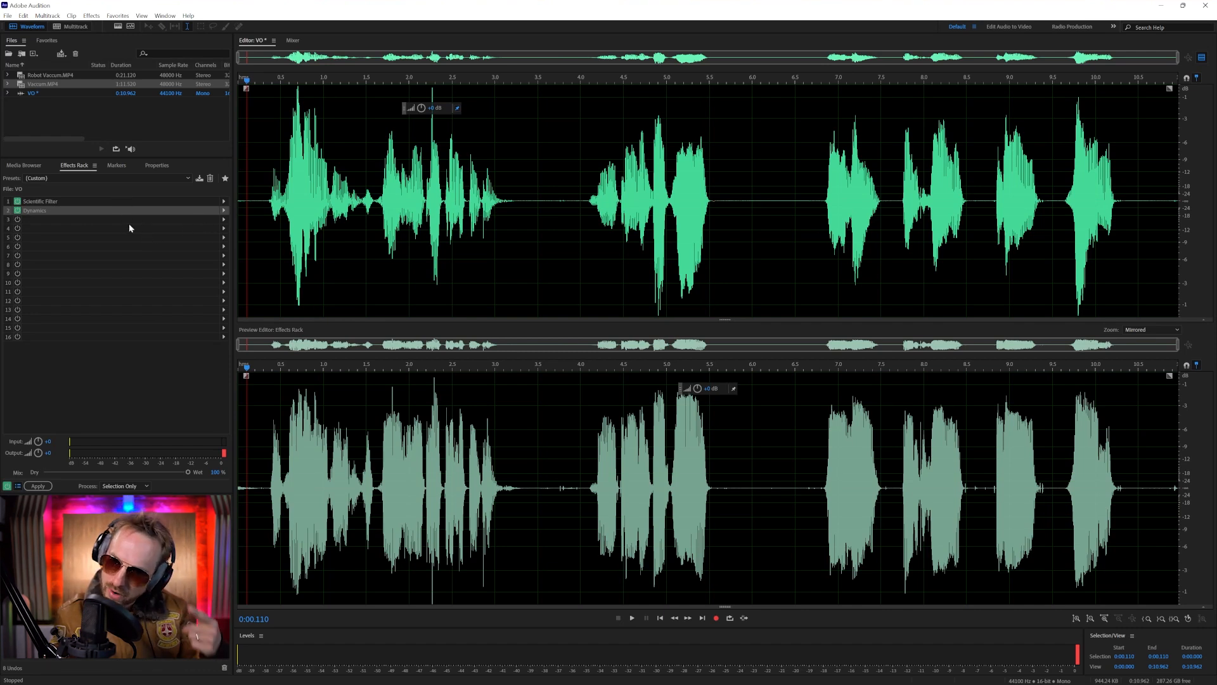
# Add a Distortion effect to rack slot 3 with the GreenRoom-Angus preset
pyautogui.click(223, 219)
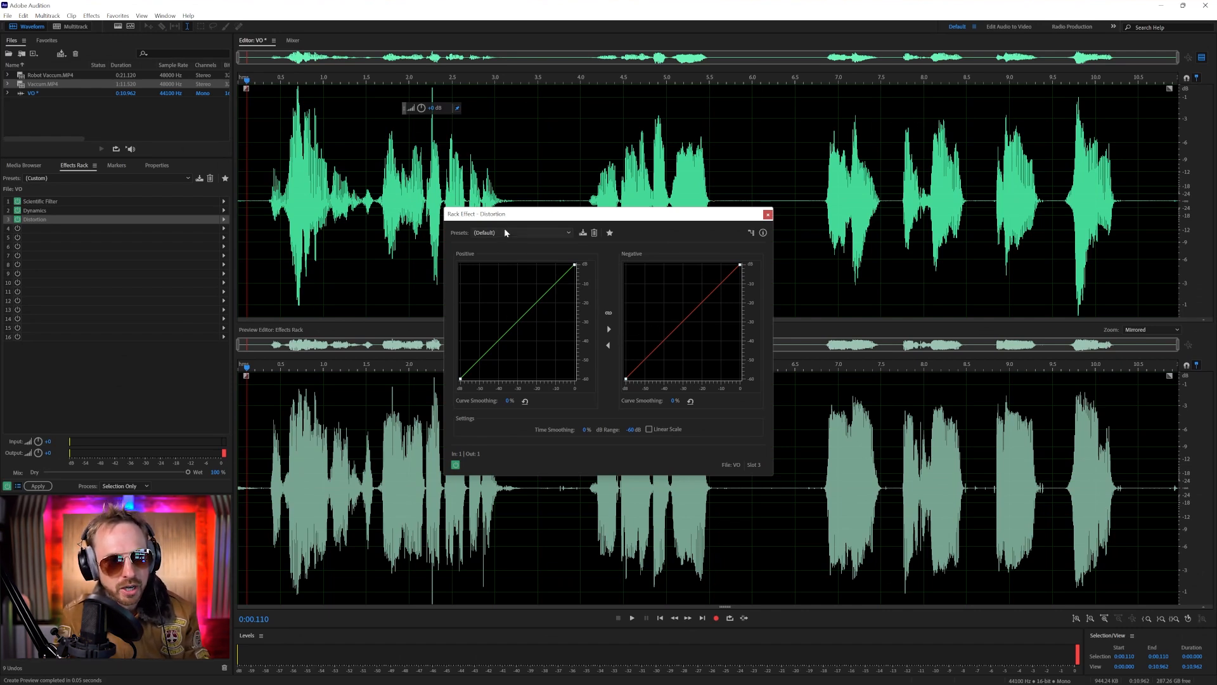
pyautogui.click(505, 232)
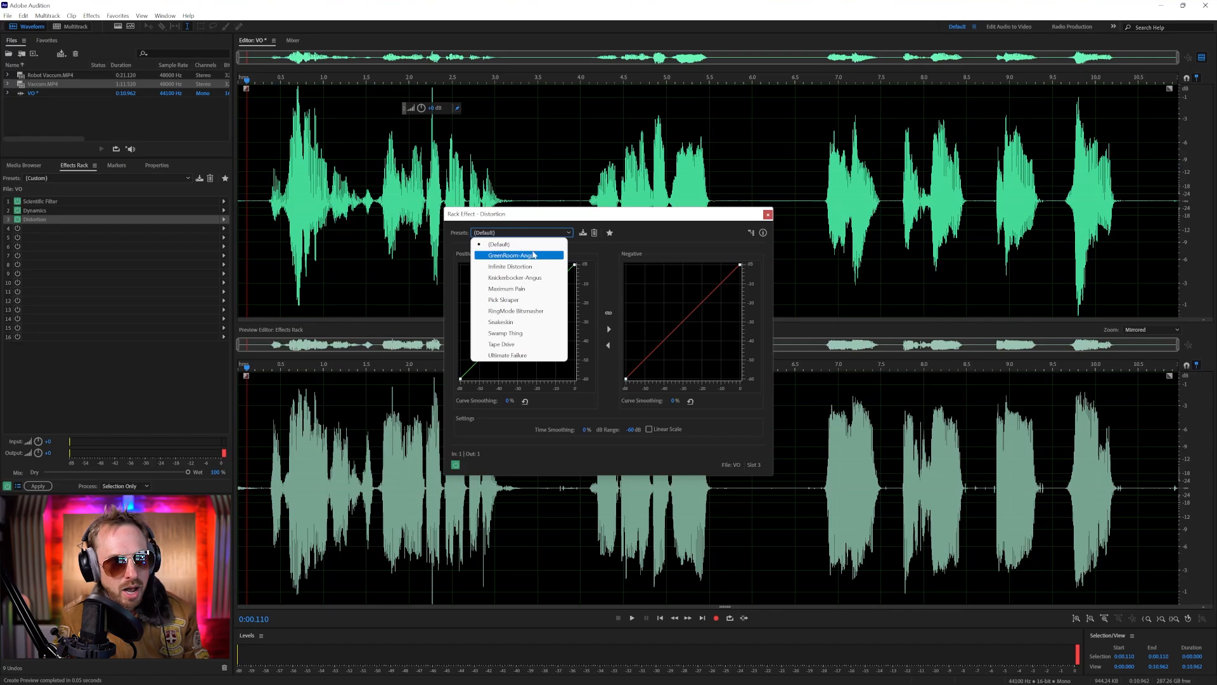
pyautogui.click(533, 254)
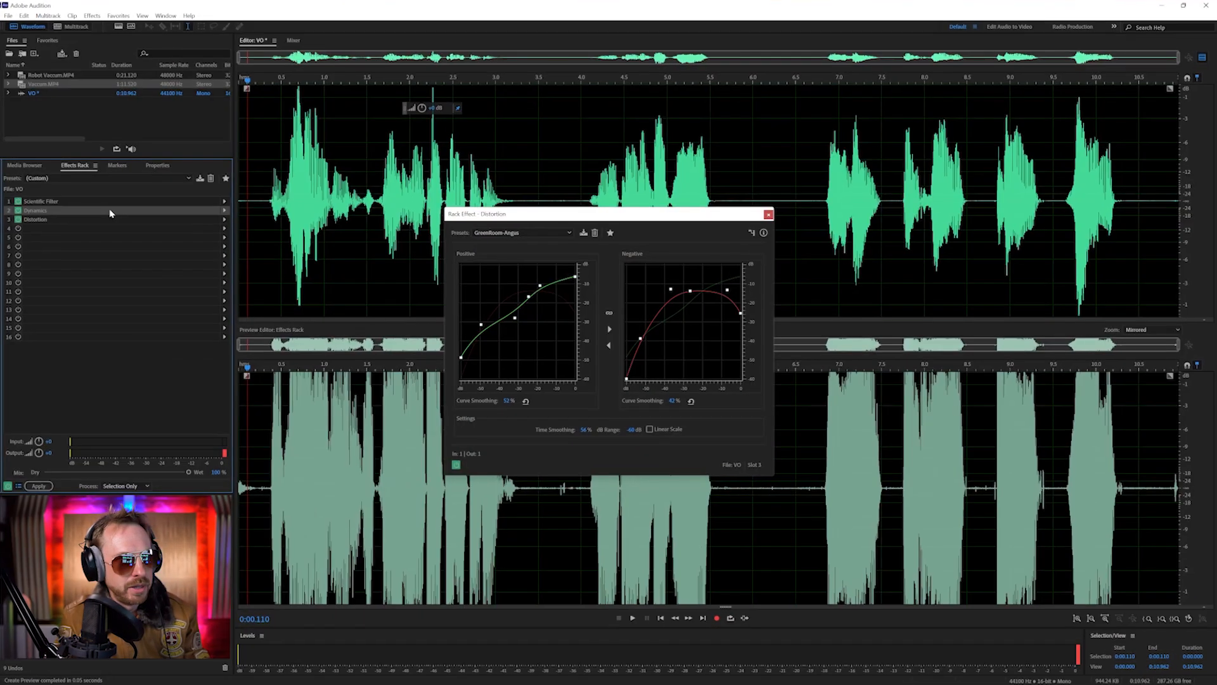
# Reduce the Dynamics compressor's make-up gain to just under 10 dB, close its settings and play the distorted voice-over briefly
pyautogui.doubleClick(111, 212)
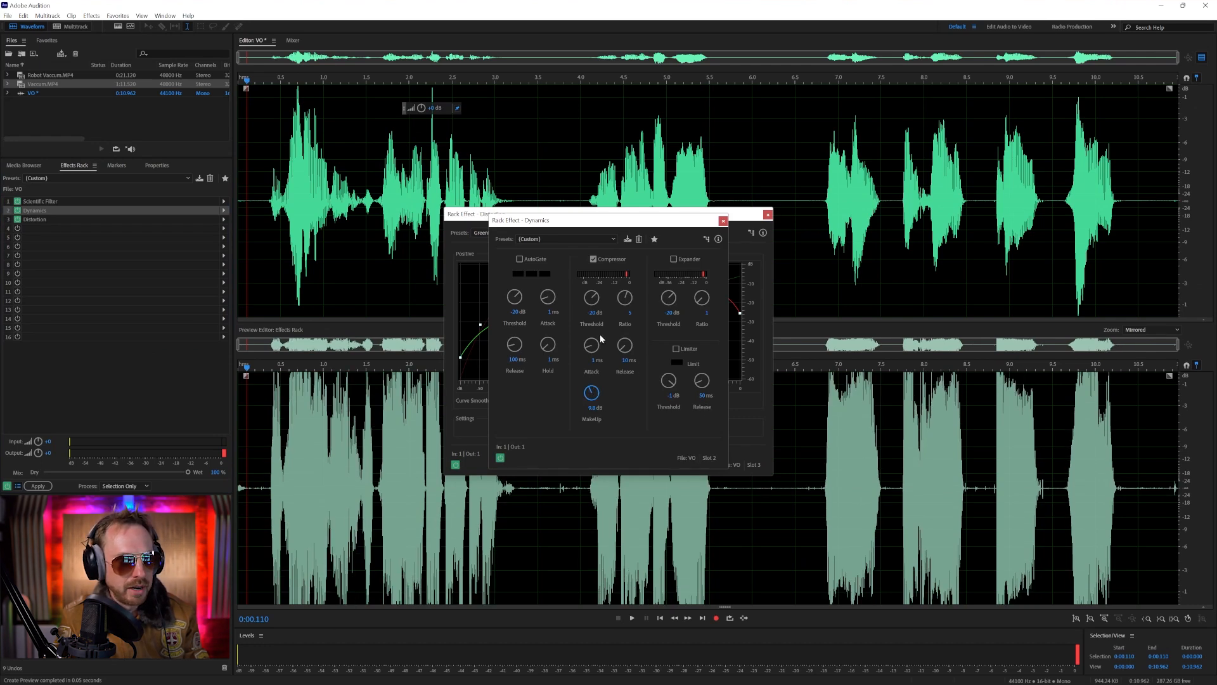
pyautogui.click(722, 221)
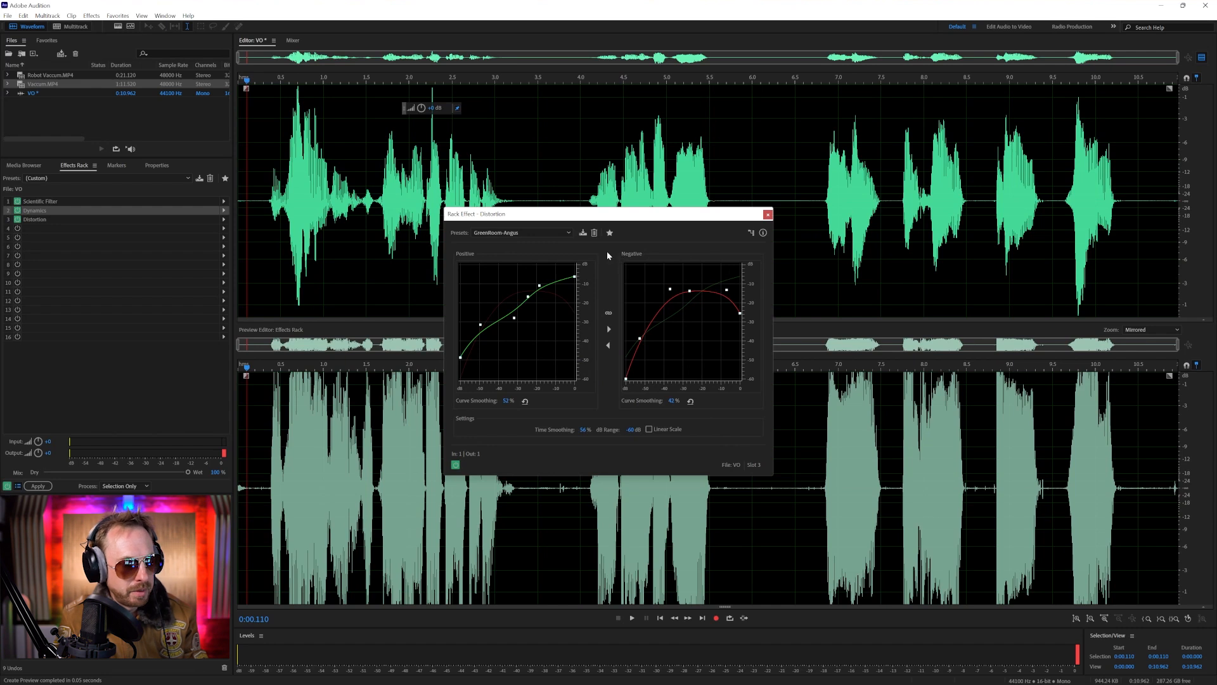
pyautogui.press('space')
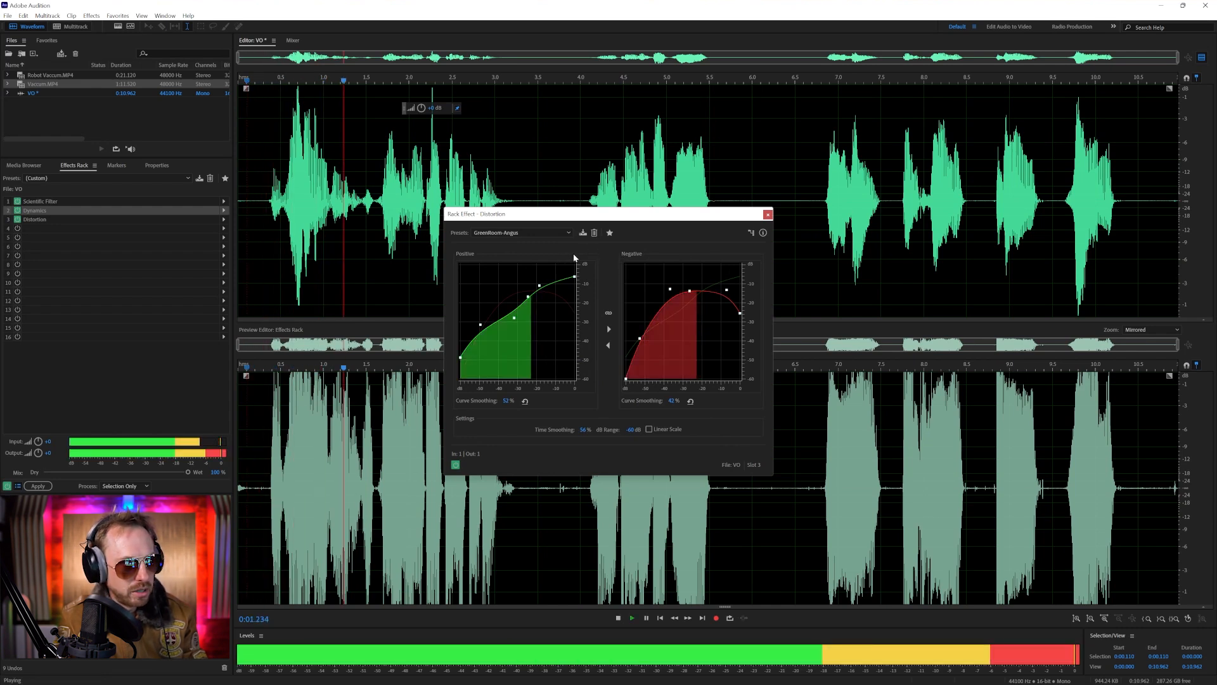
pyautogui.press('space')
# Try the Distortion presets Infinite Distortion, Knickerbocker-Angus, Pick Scraper, RingMode Bitsmasher and Snakeskin, and return to GreenRoom-Angus
pyautogui.click(543, 232)
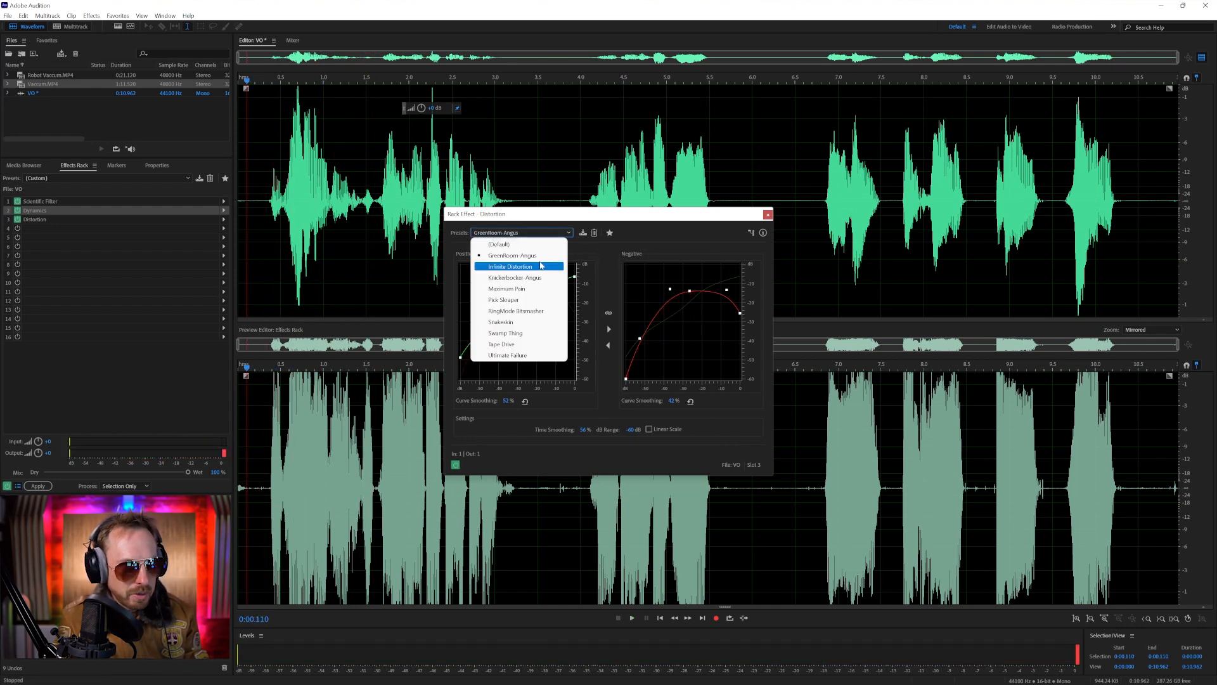
pyautogui.click(542, 267)
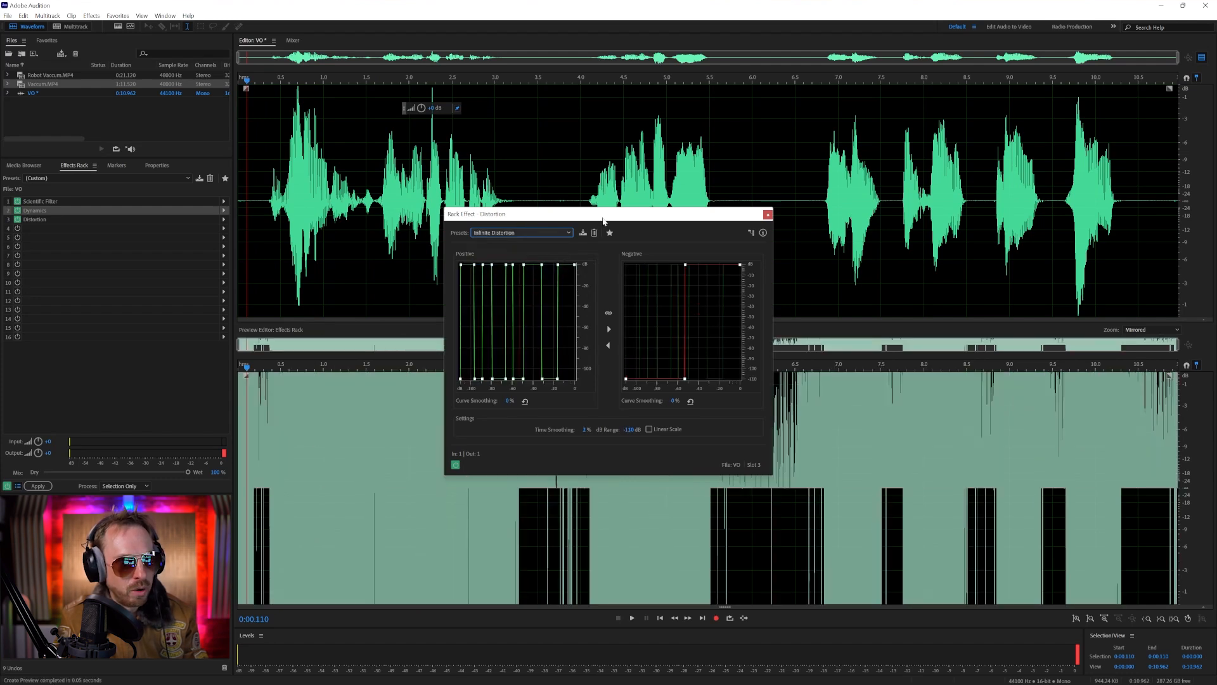
pyautogui.click(540, 233)
pyautogui.click(550, 277)
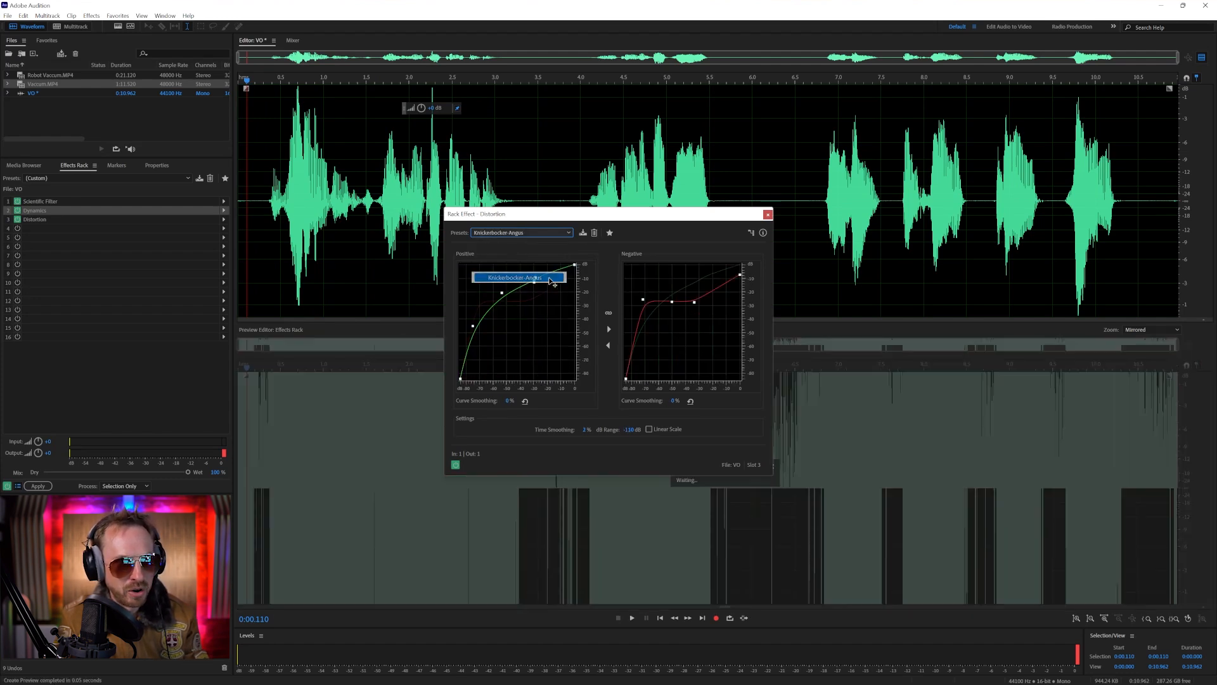
pyautogui.click(541, 232)
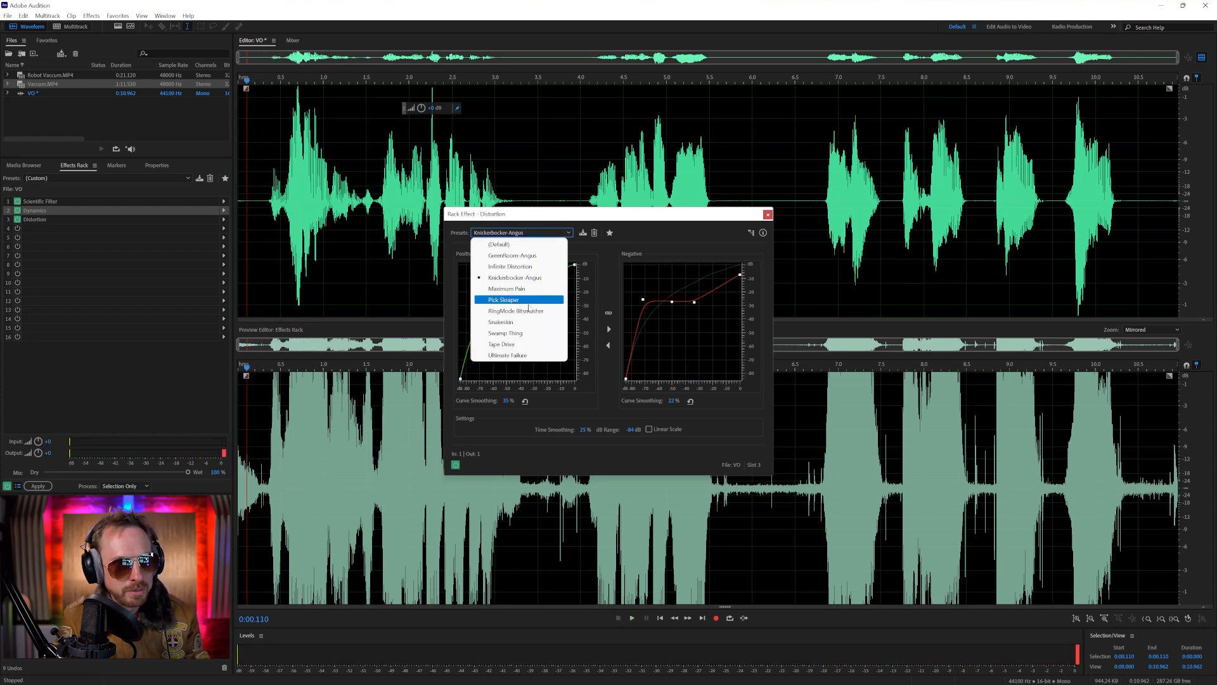
pyautogui.click(528, 299)
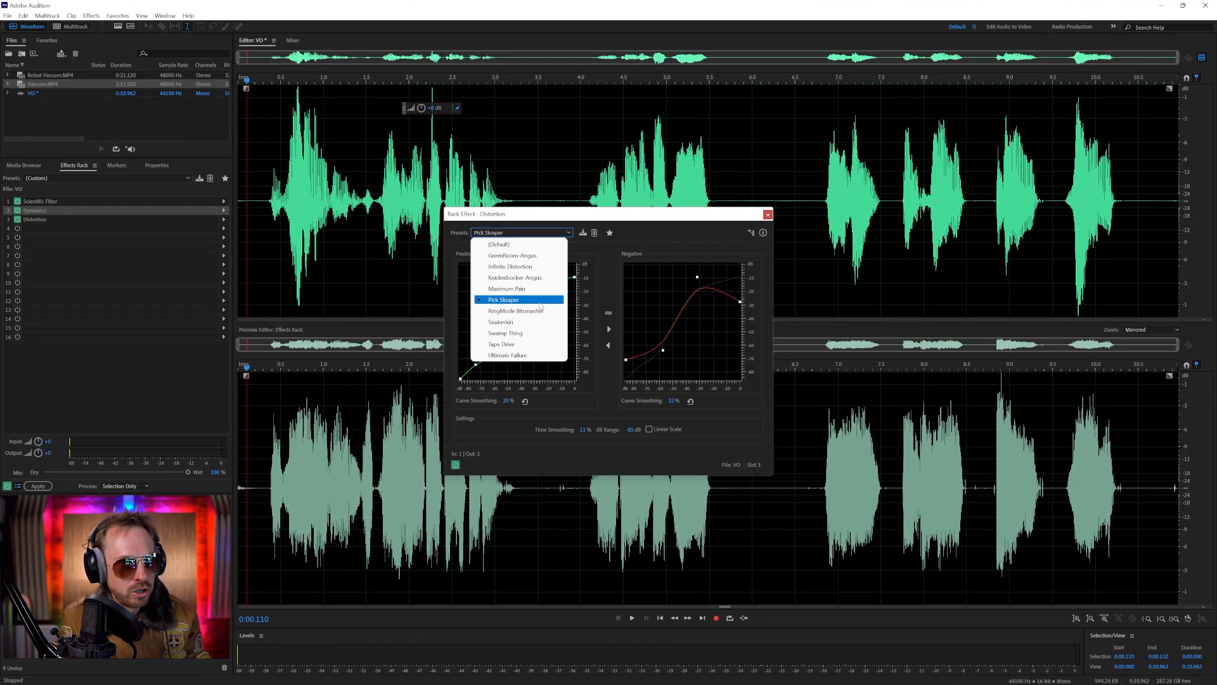
pyautogui.click(540, 310)
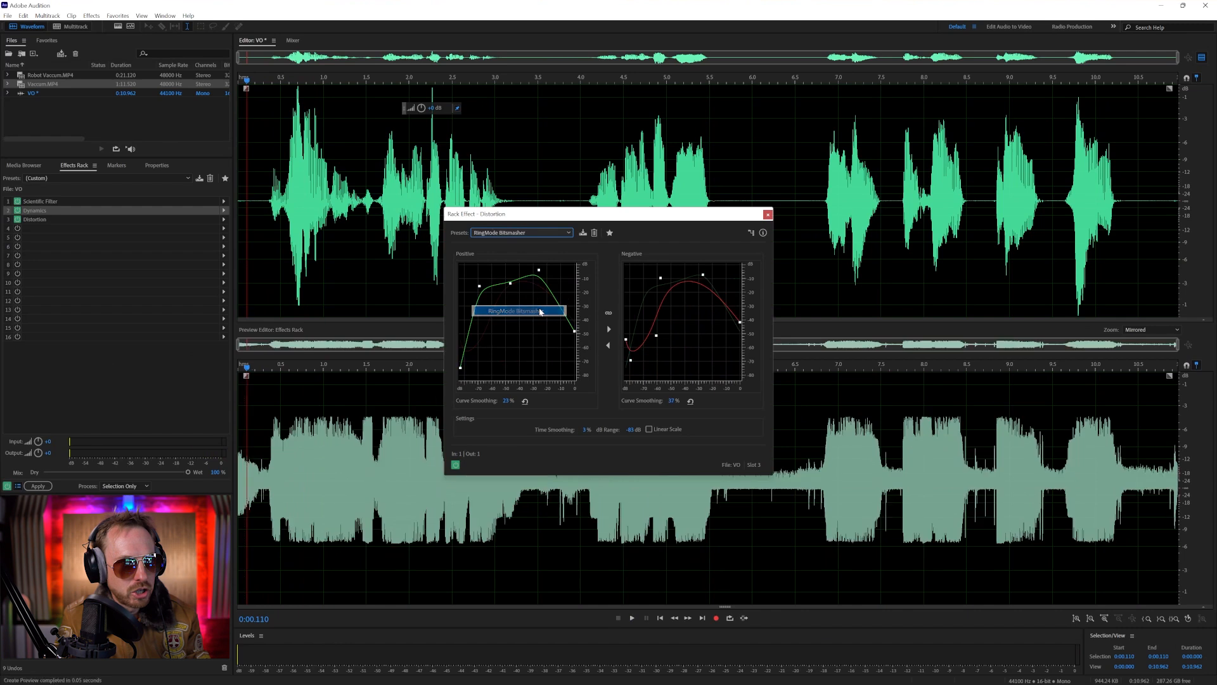
pyautogui.click(531, 234)
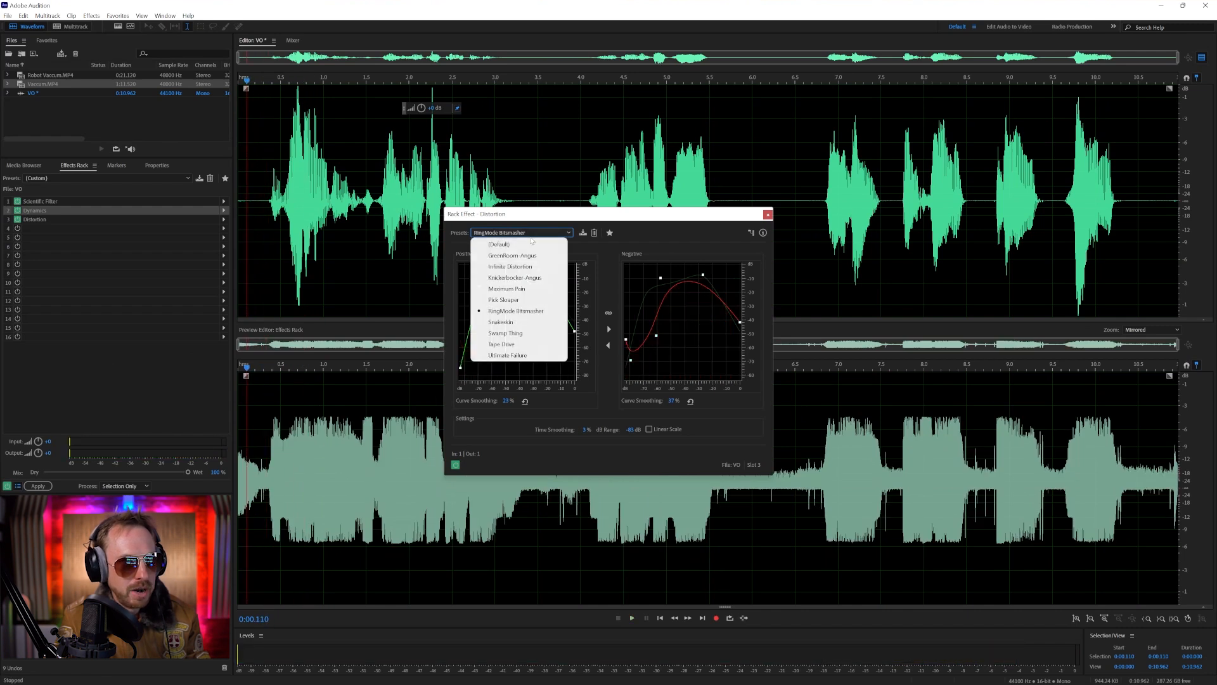
pyautogui.click(521, 332)
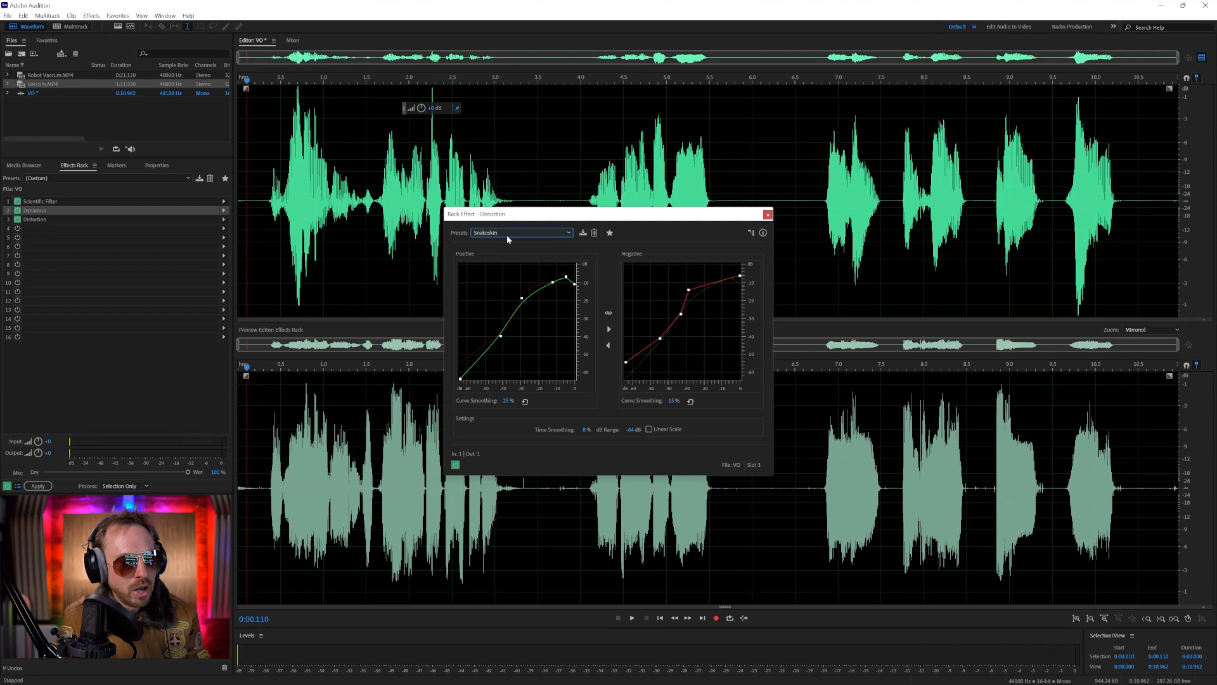
pyautogui.click(505, 236)
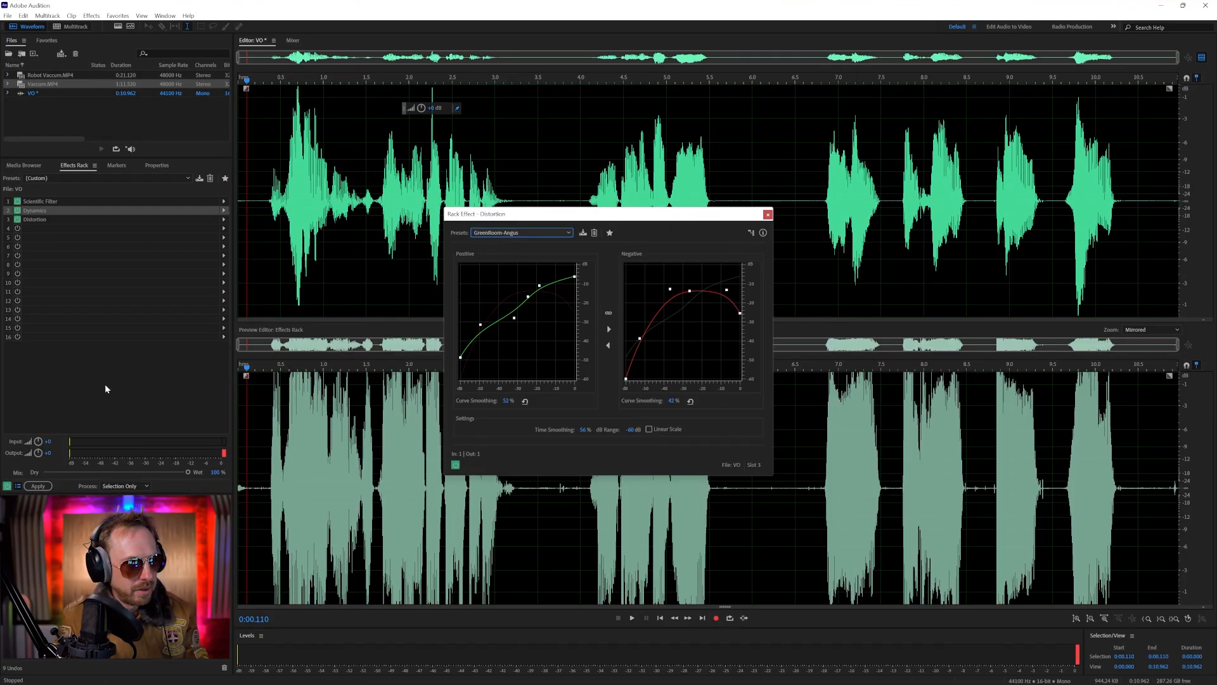
# Lower the effects rack's output level to -7.2 dB and play the voice-over from several points, closing the Distortion settings
pyautogui.moveTo(40, 456); pyautogui.dragTo(46, 485)
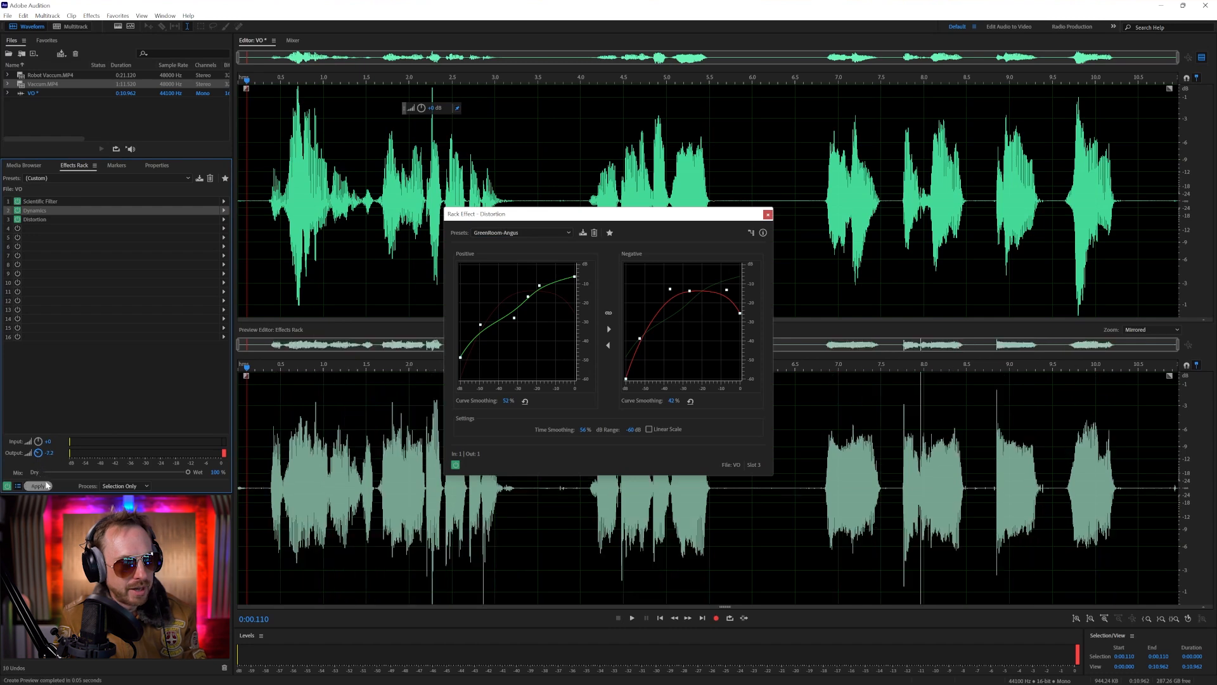
pyautogui.press('space')
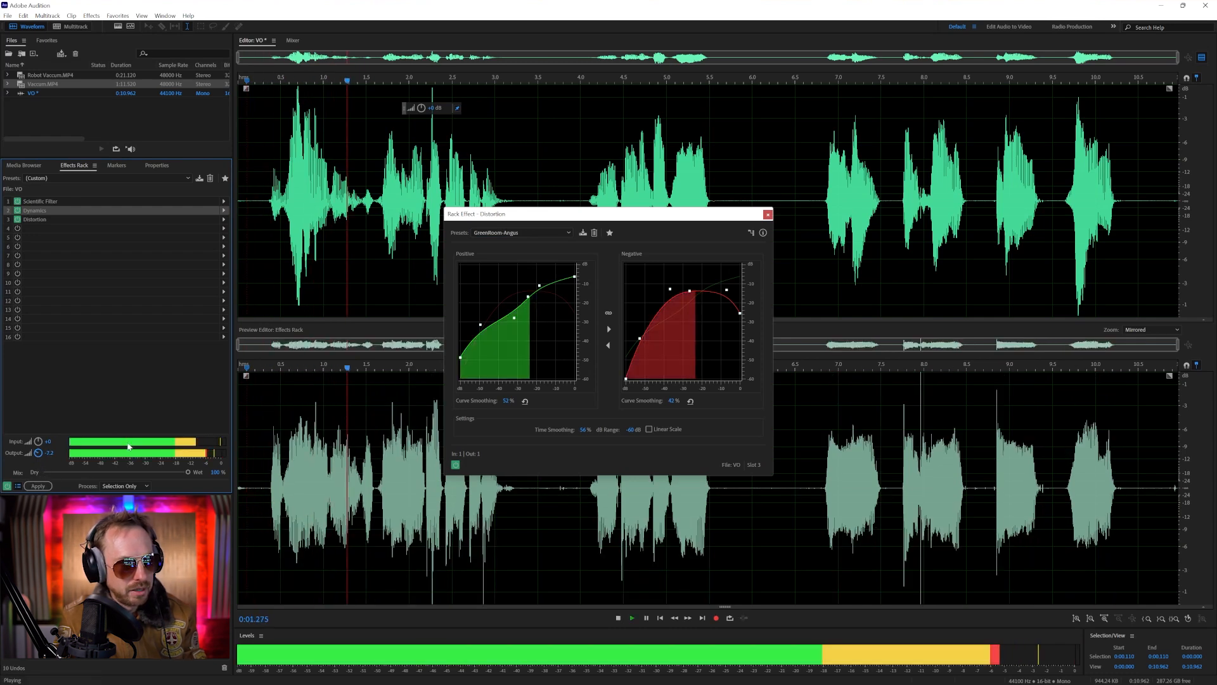
pyautogui.press('space')
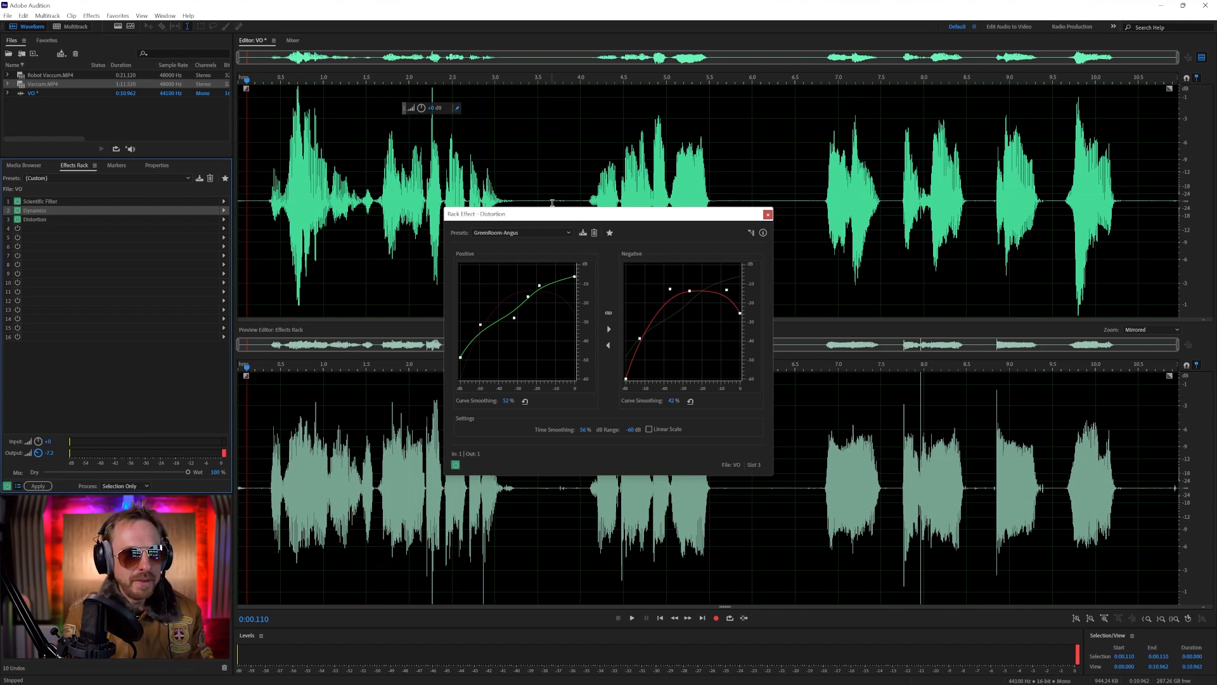
pyautogui.click(575, 191)
pyautogui.press('space')
pyautogui.click(802, 190)
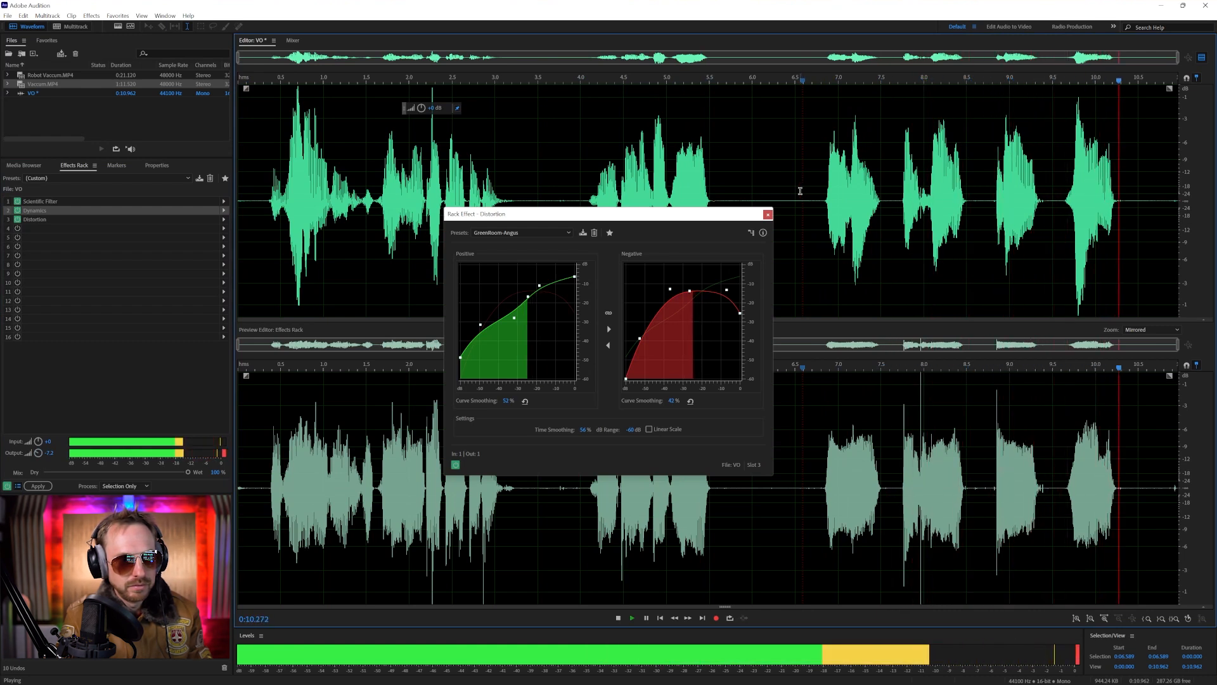
pyautogui.click(768, 215)
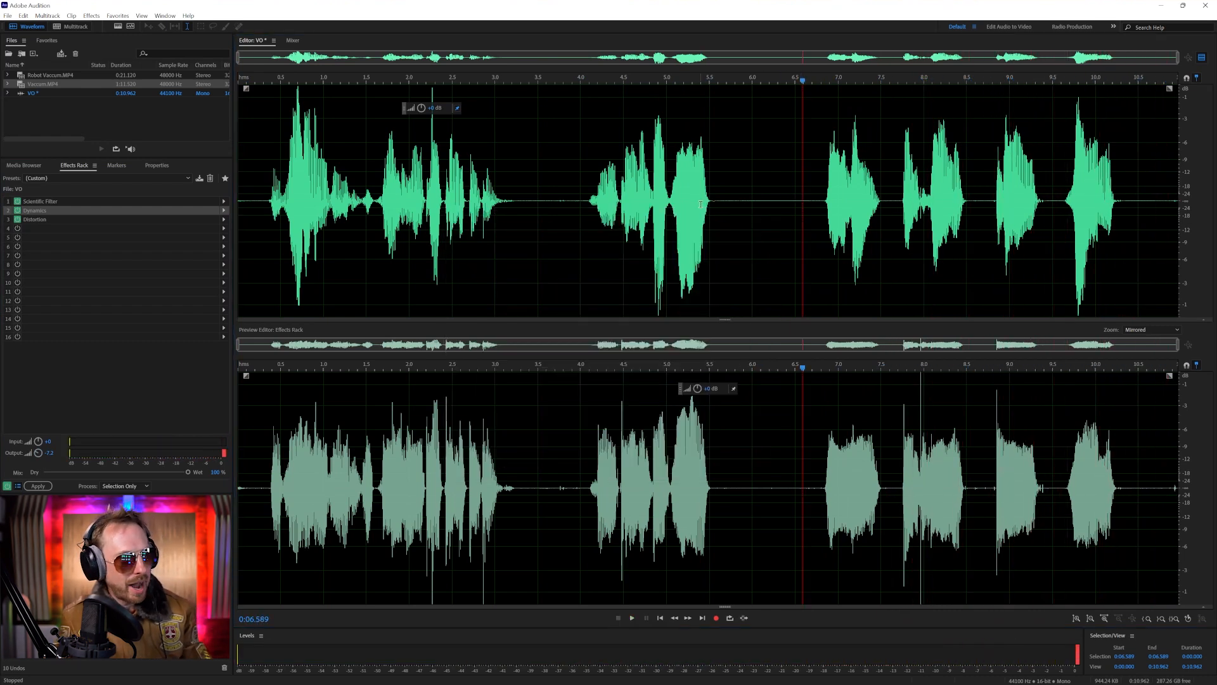
# Apply the effects rack to the voice-over and save the processed file as VO FX.wav
pyautogui.click(38, 486)
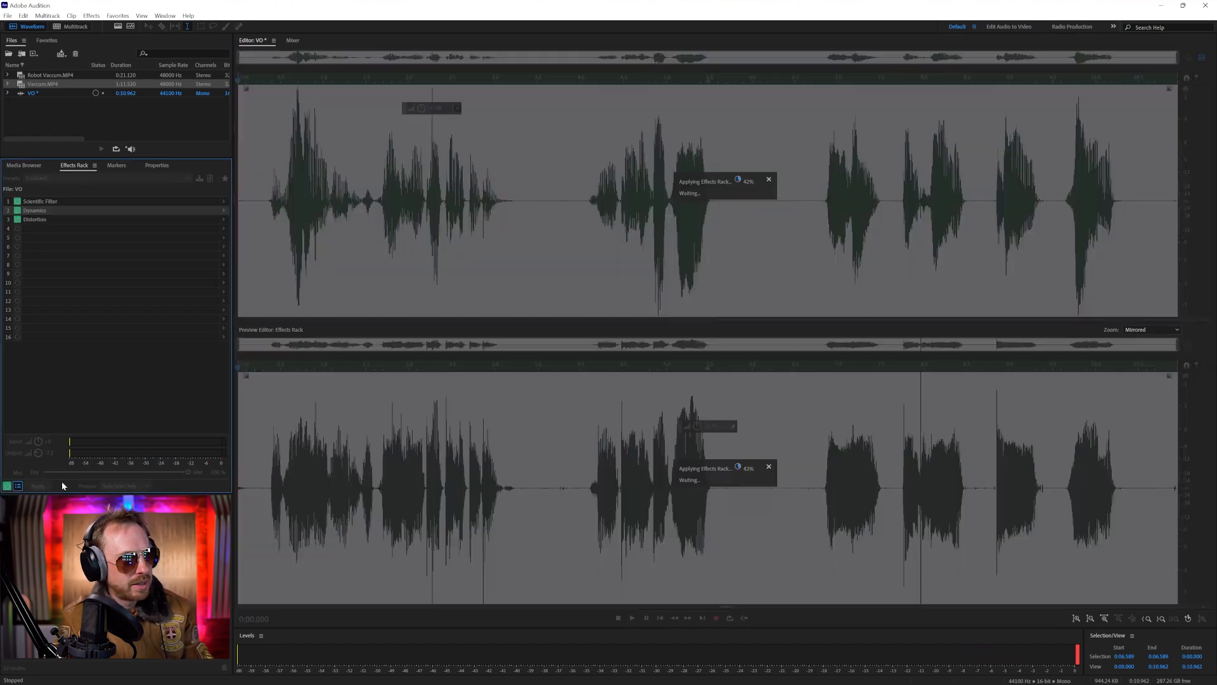
pyautogui.hotkey('ctrl', 'shift', 's')
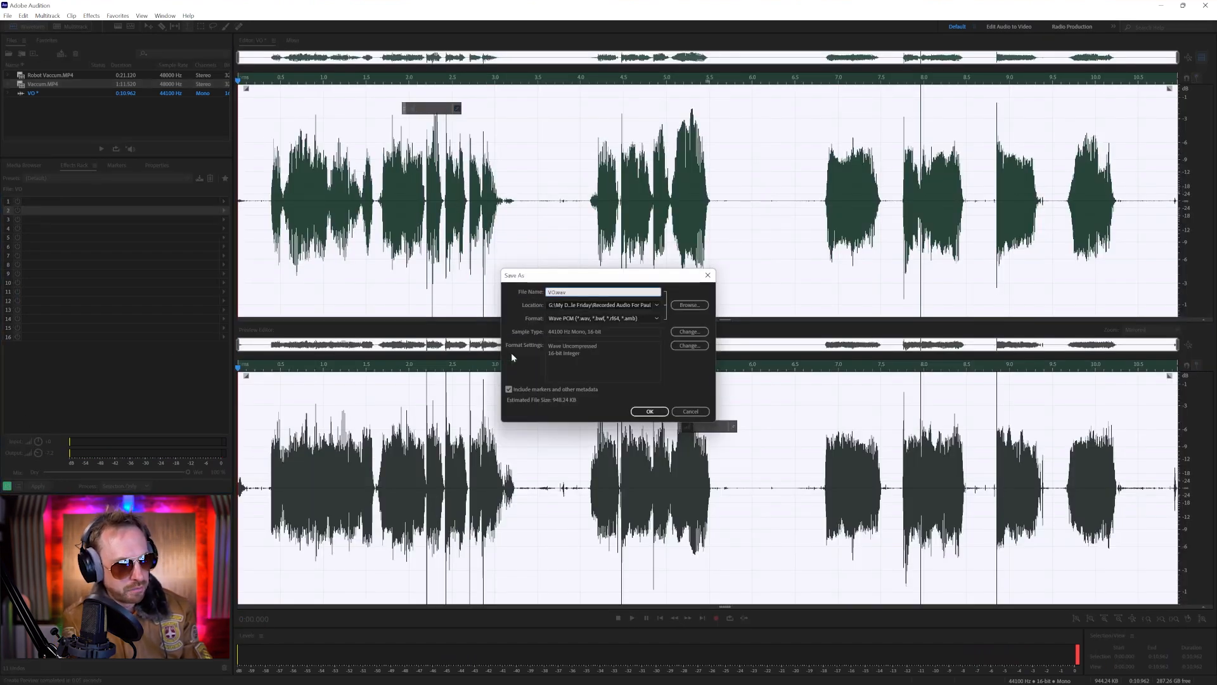
pyautogui.write('FX')
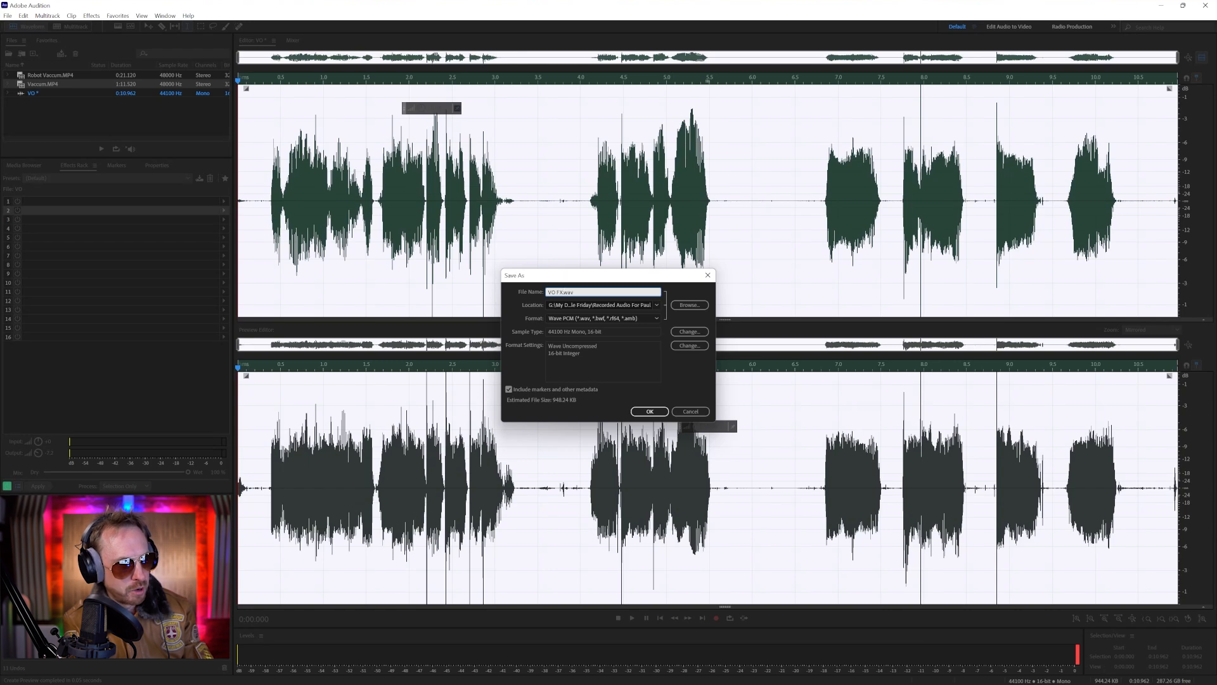
pyautogui.press('Return')
# Undo the applied rack to recover its effects and save them as an effects rack preset named Top Gun
pyautogui.hotkey('ctrl', 'z')
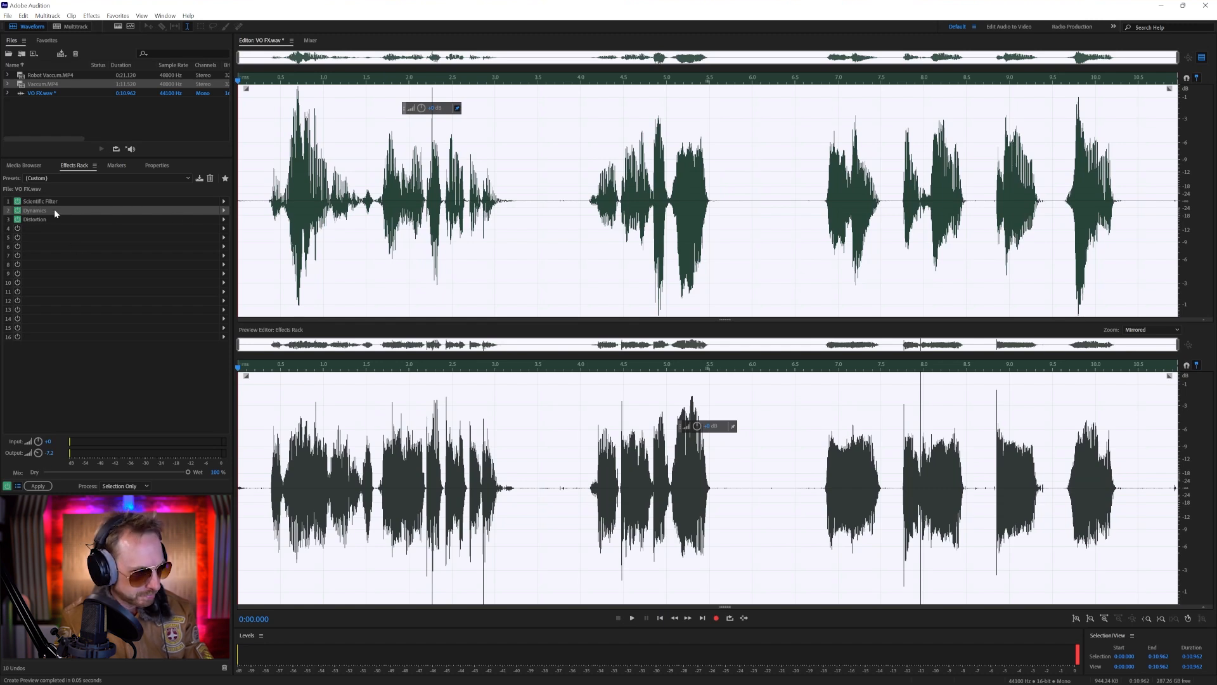
pyautogui.click(198, 177)
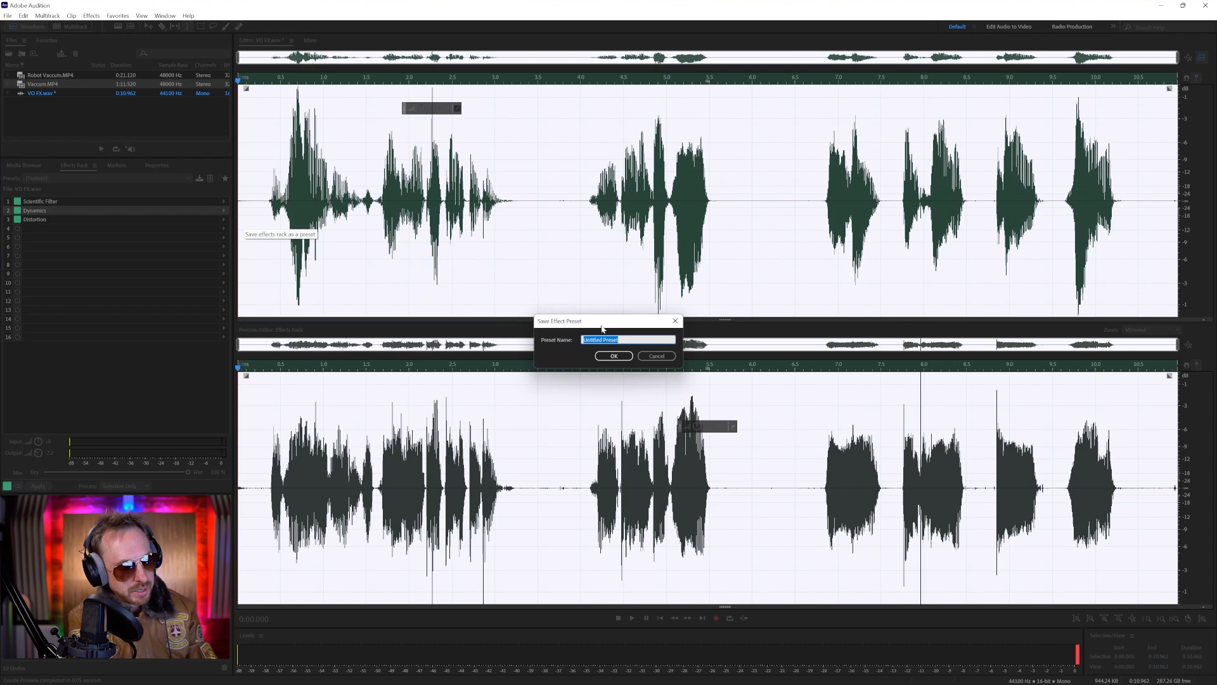
pyautogui.press('Return')
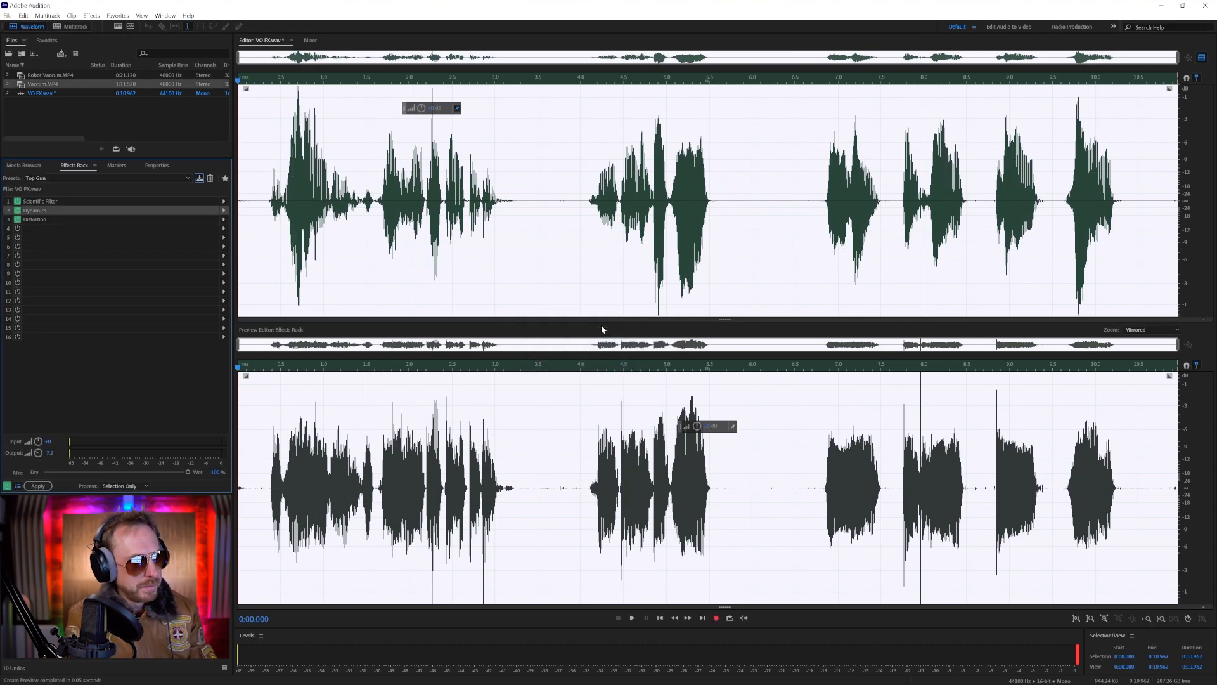
# Reset the effects rack to the default preset and place the playhead at about 1.2 s in the waveform
pyautogui.click(123, 177)
pyautogui.click(311, 144)
pyautogui.click(343, 143)
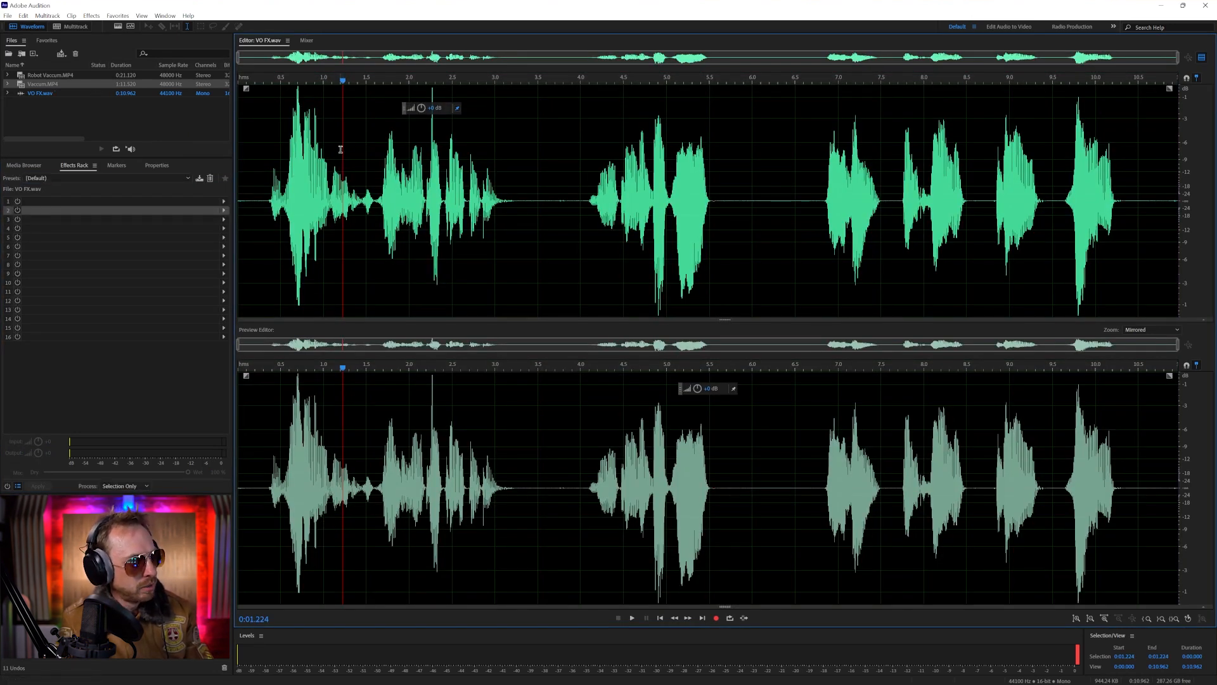
# Undo the rack reset to restore the three effects and apply the rack to VO FX.wav
pyautogui.hotkey('ctrl', 'z')
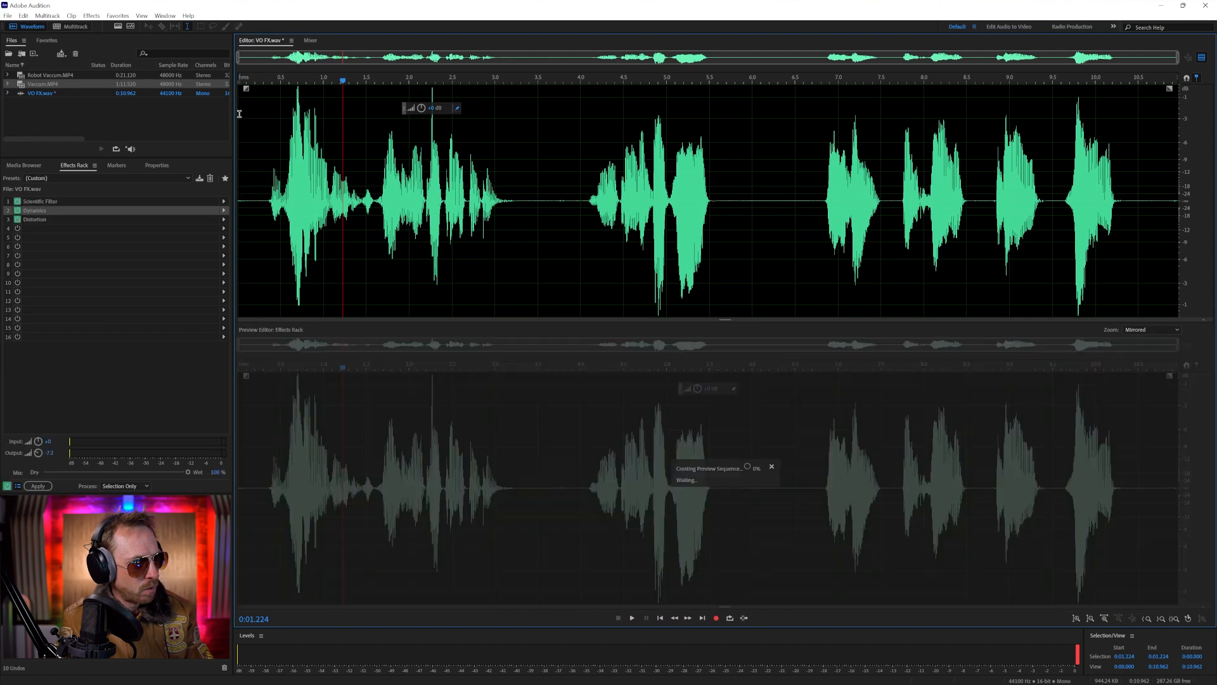
pyautogui.click(37, 486)
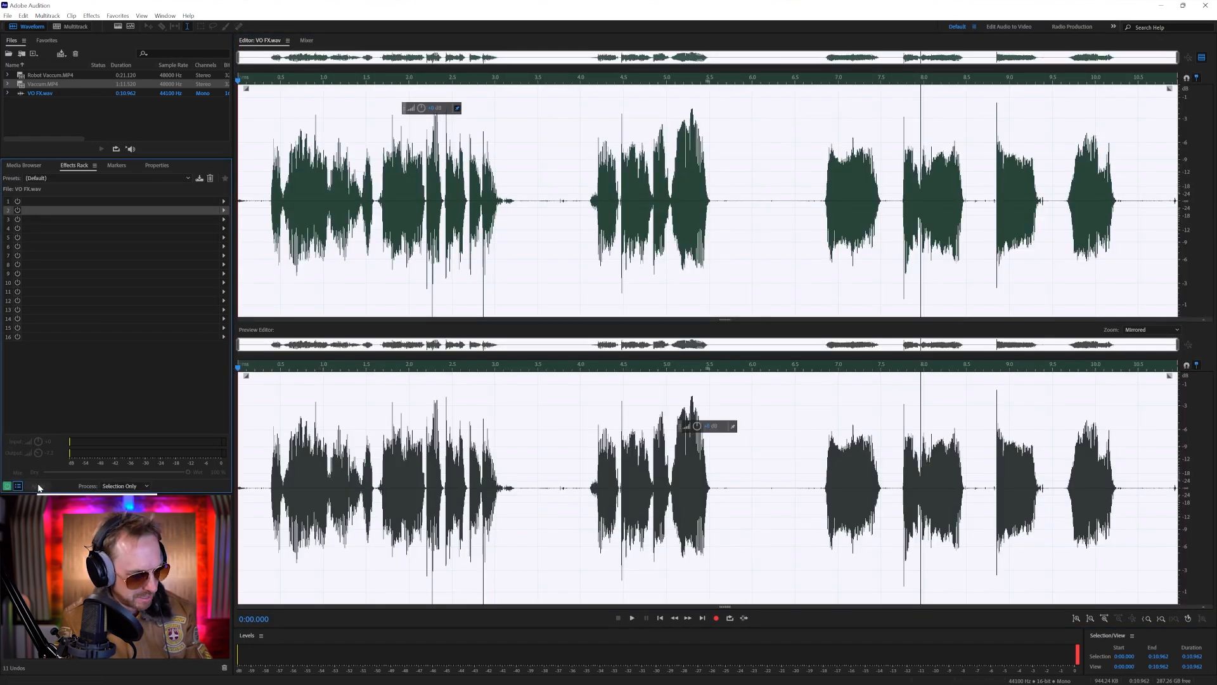
# Undo the effects processing on the waveform and reset the effects rack to the default preset
pyautogui.hotkey('ctrl', 'z')
pyautogui.hotkey('ctrl', 'z')
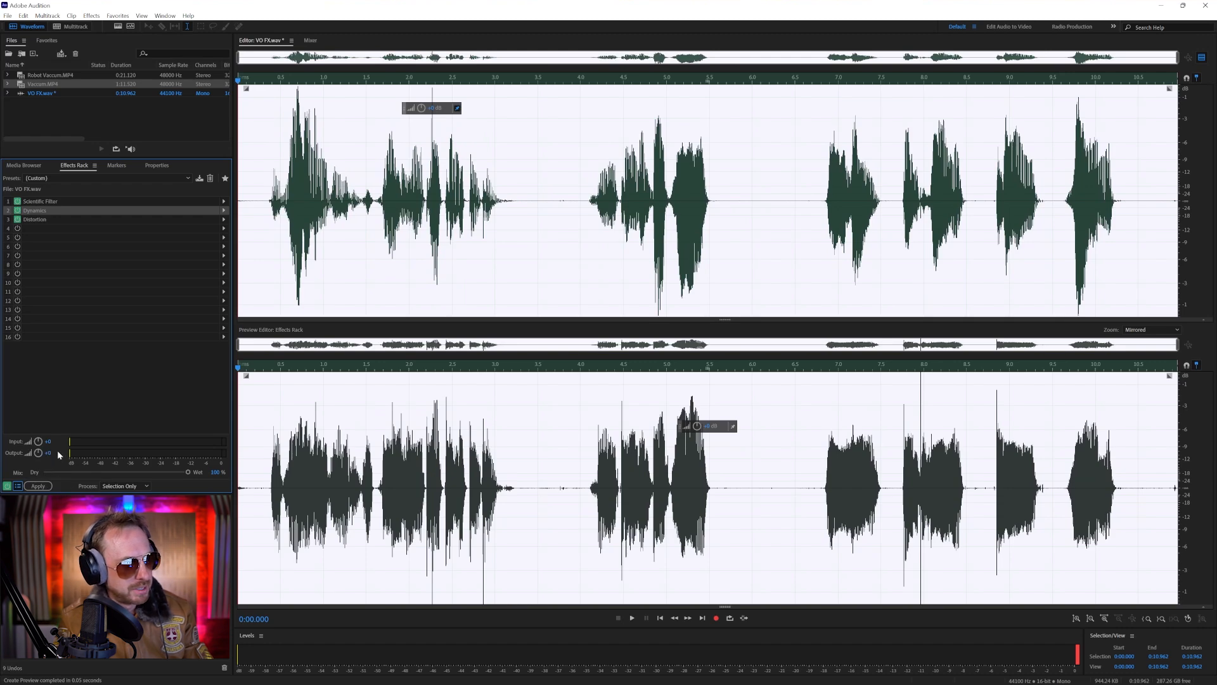
pyautogui.click(160, 177)
pyautogui.click(241, 147)
# Save the unprocessed voice-over under the file name VO.wav
pyautogui.hotkey('ctrl', 'shift', 's')
pyautogui.press('BackSpace')
pyautogui.press('BackSpace')
pyautogui.press('Return')
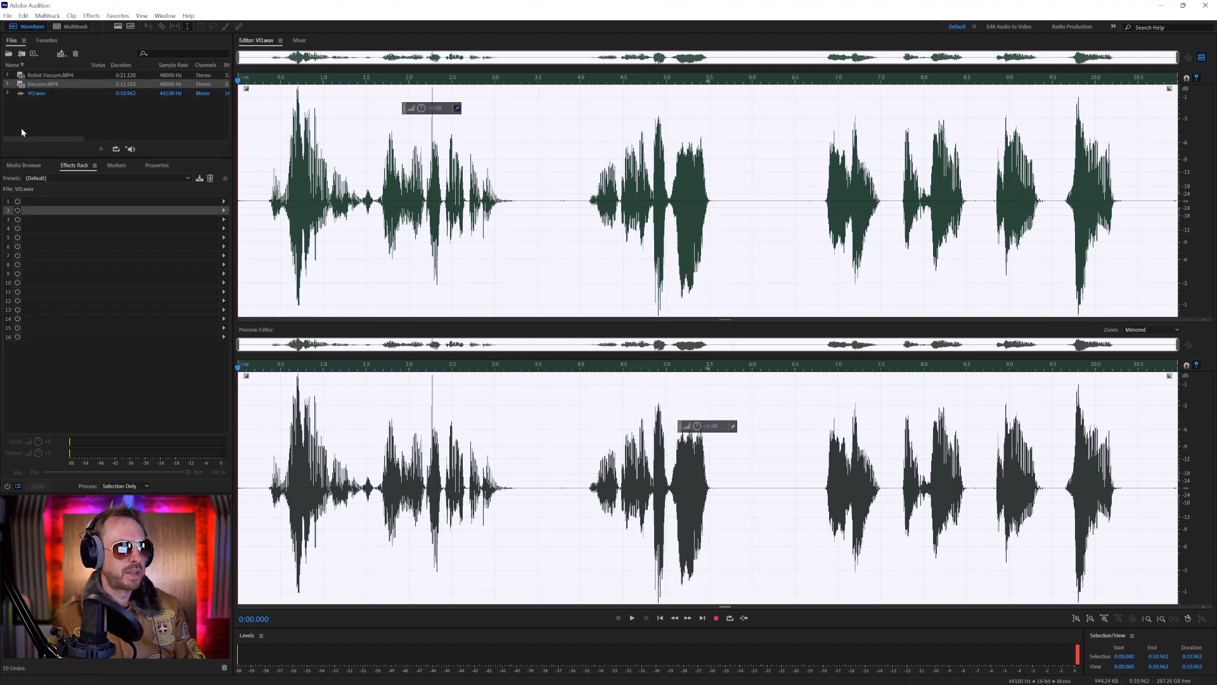
# Create a multitrack session with no template at 44100 Hz and place VO.wav at the start of Track 1
pyautogui.click(71, 26)
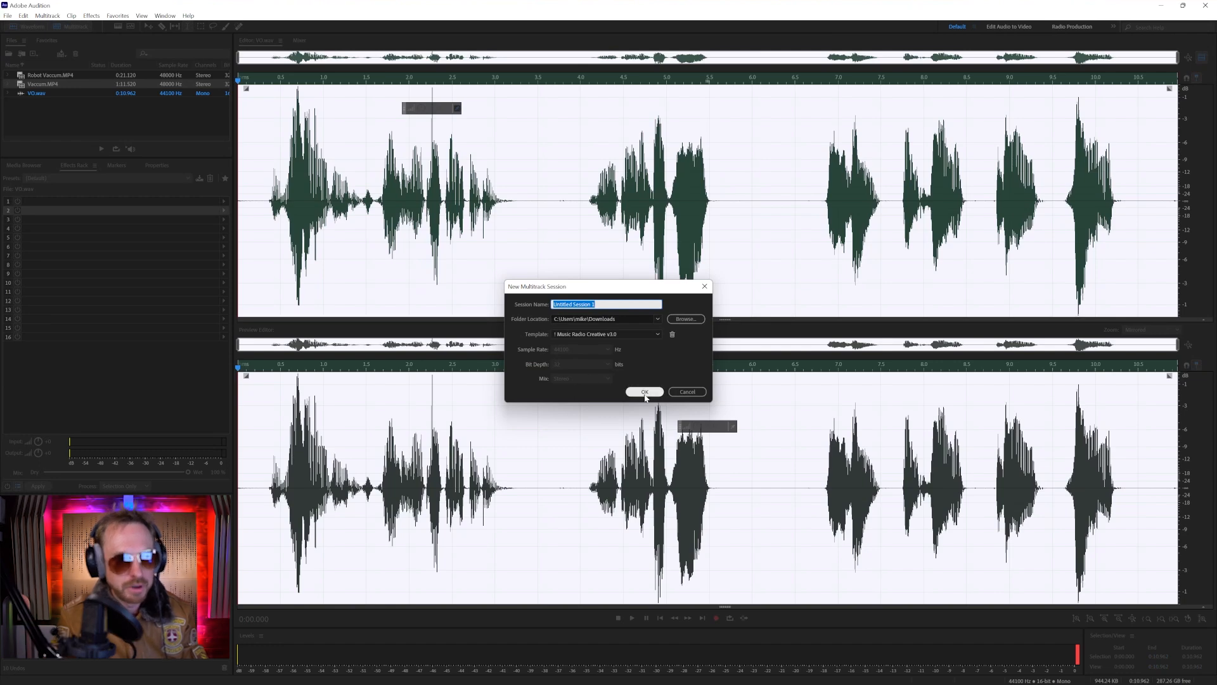
pyautogui.click(632, 334)
pyautogui.click(633, 348)
pyautogui.click(644, 392)
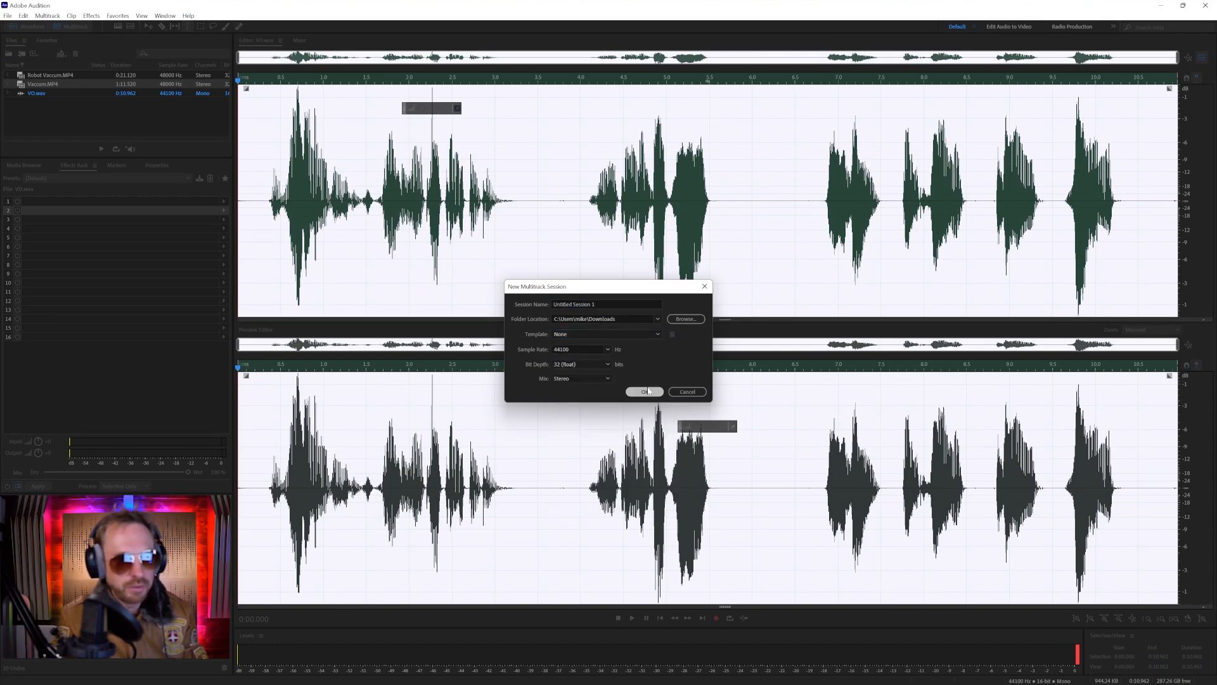
pyautogui.moveTo(45, 100); pyautogui.dragTo(271, 117)
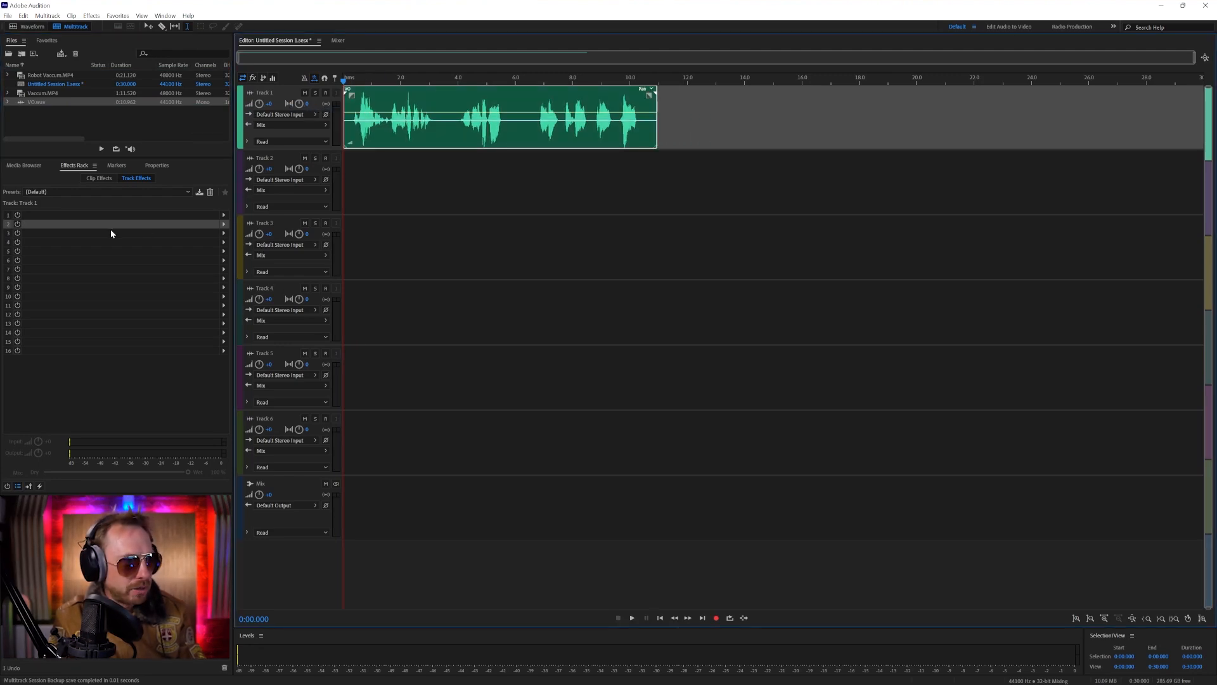
# Load the Top Gun rack preset as Track 1's track effects and play the start of the result
pyautogui.click(86, 192)
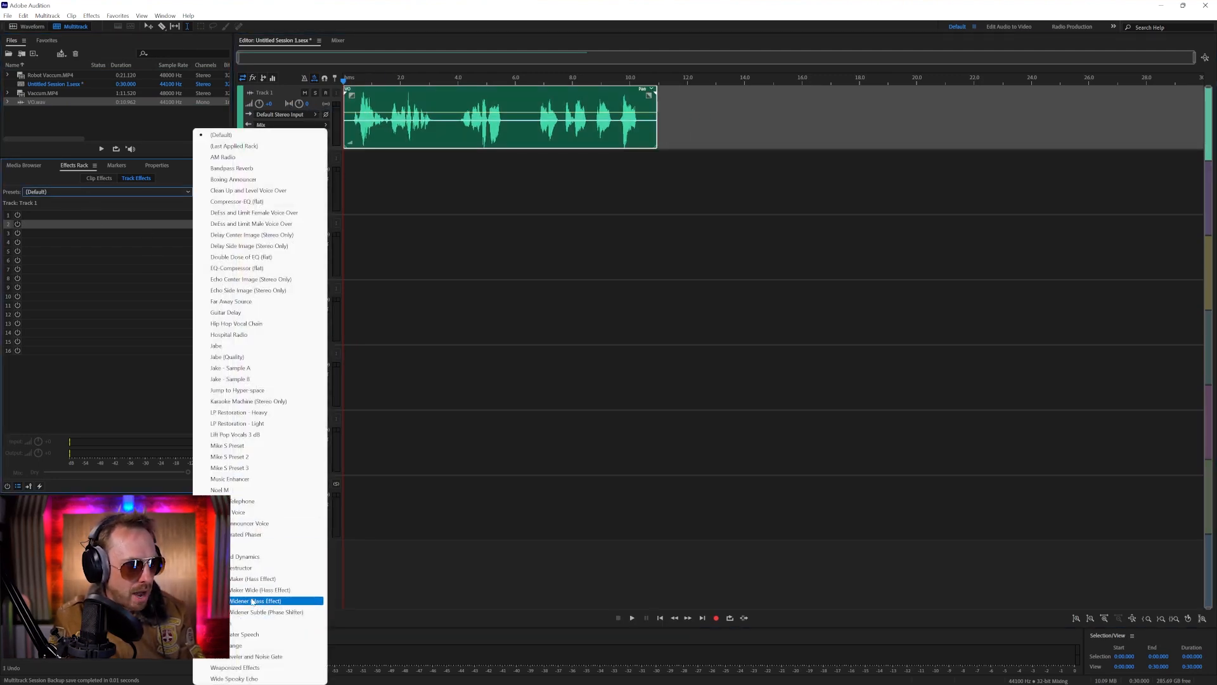
pyautogui.click(249, 624)
pyautogui.press('space')
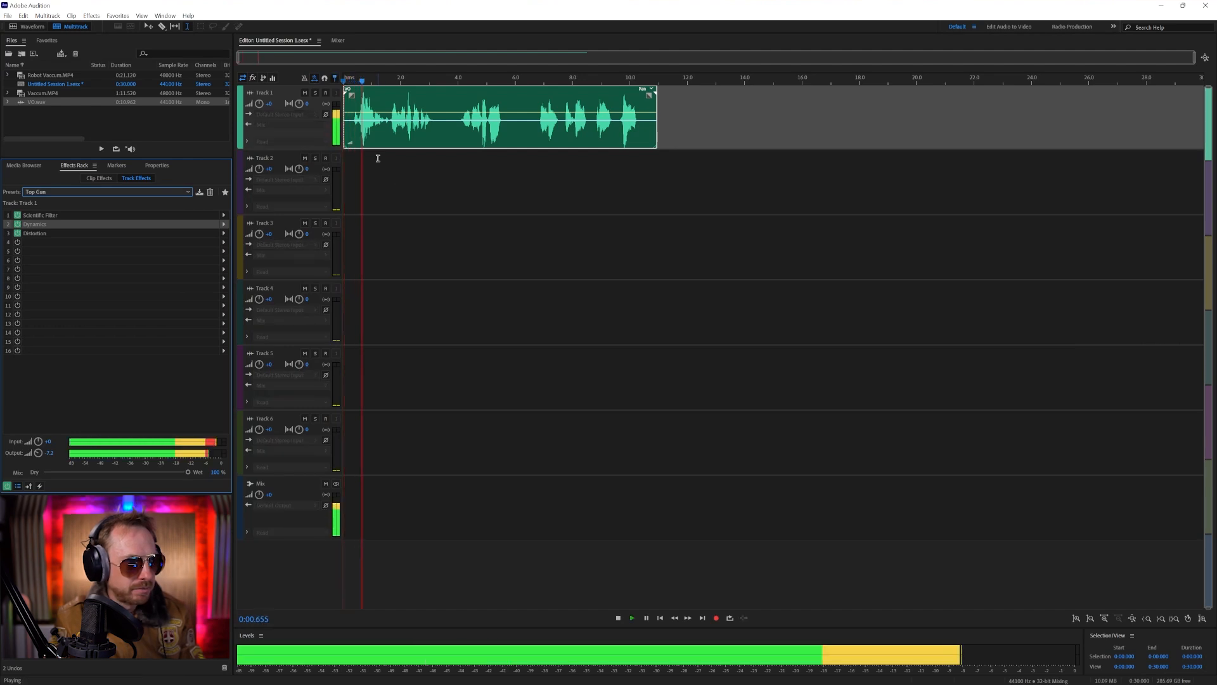
pyautogui.press('space')
# Remove the Distortion effect from Track 1's rack and route Track 1's first send to a new bus
pyautogui.click(86, 234)
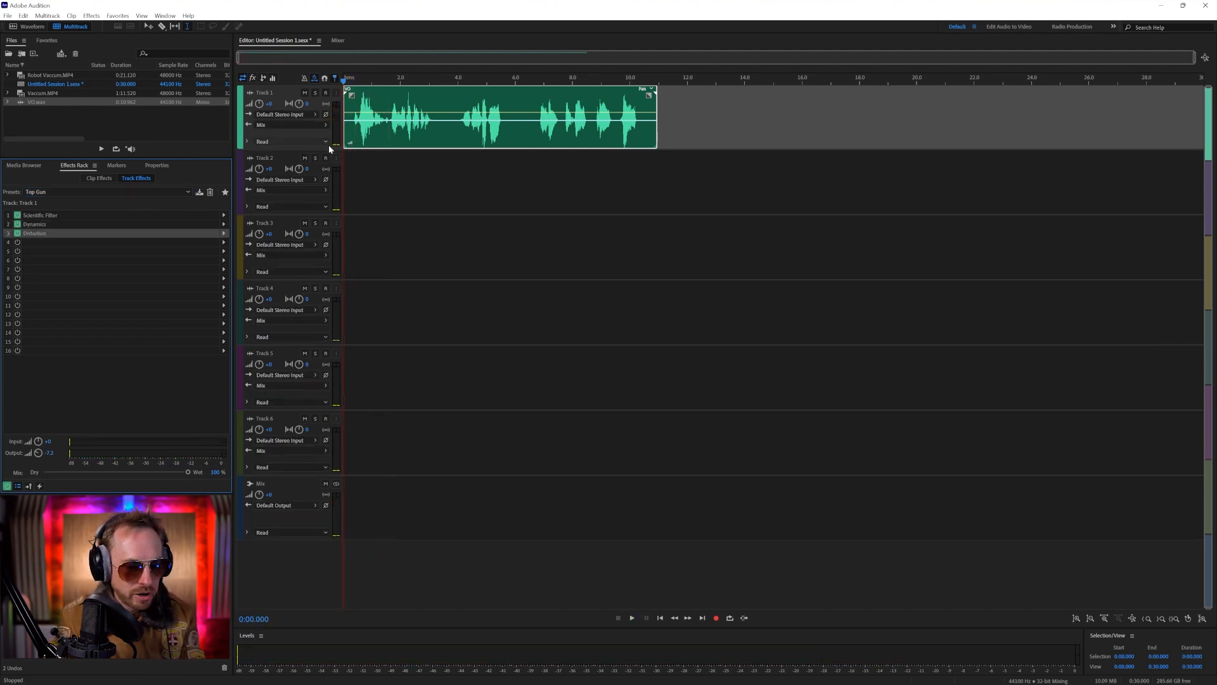
pyautogui.click(264, 78)
pyautogui.click(296, 119)
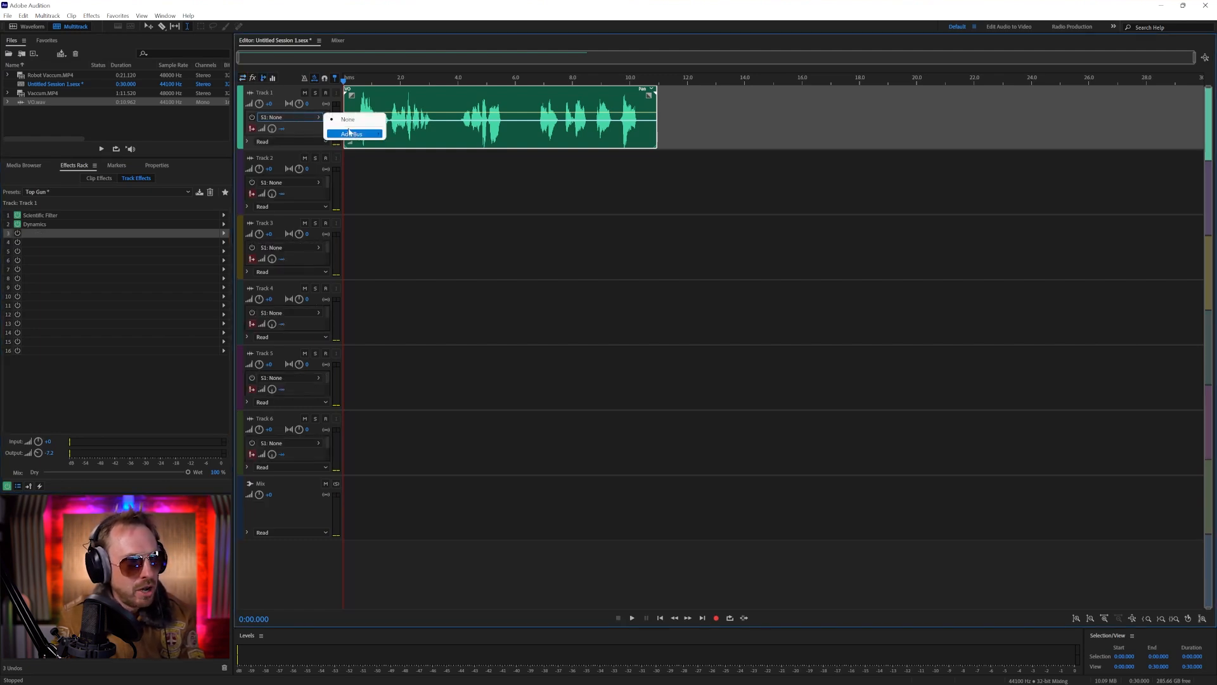
pyautogui.click(409, 135)
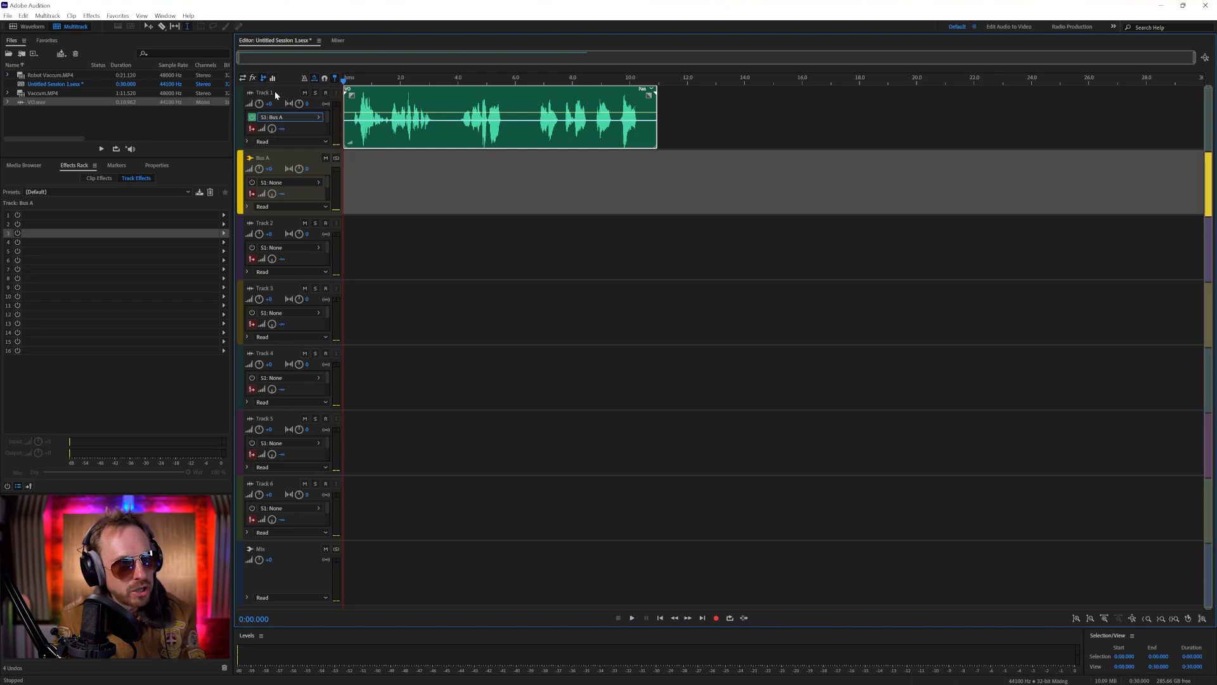
# Insert a Distortion effect with the Snakeskin preset in the first rack slot of the new bus track
pyautogui.click(357, 177)
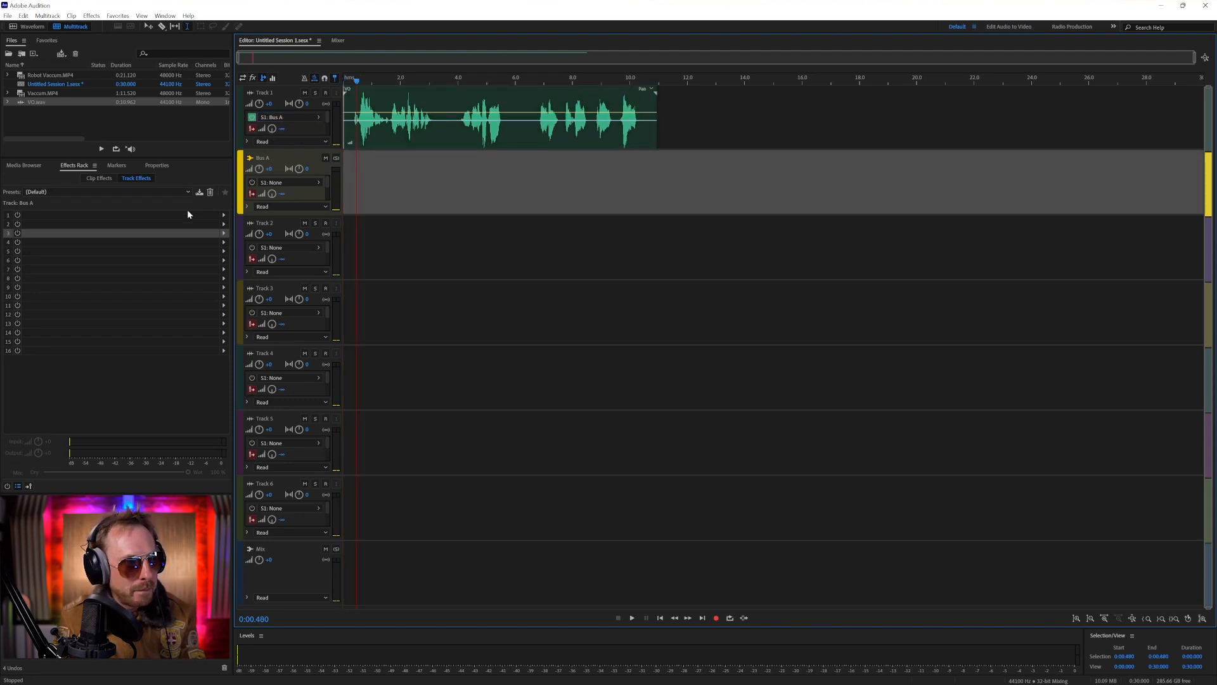
pyautogui.click(224, 216)
pyautogui.moveTo(271, 255)
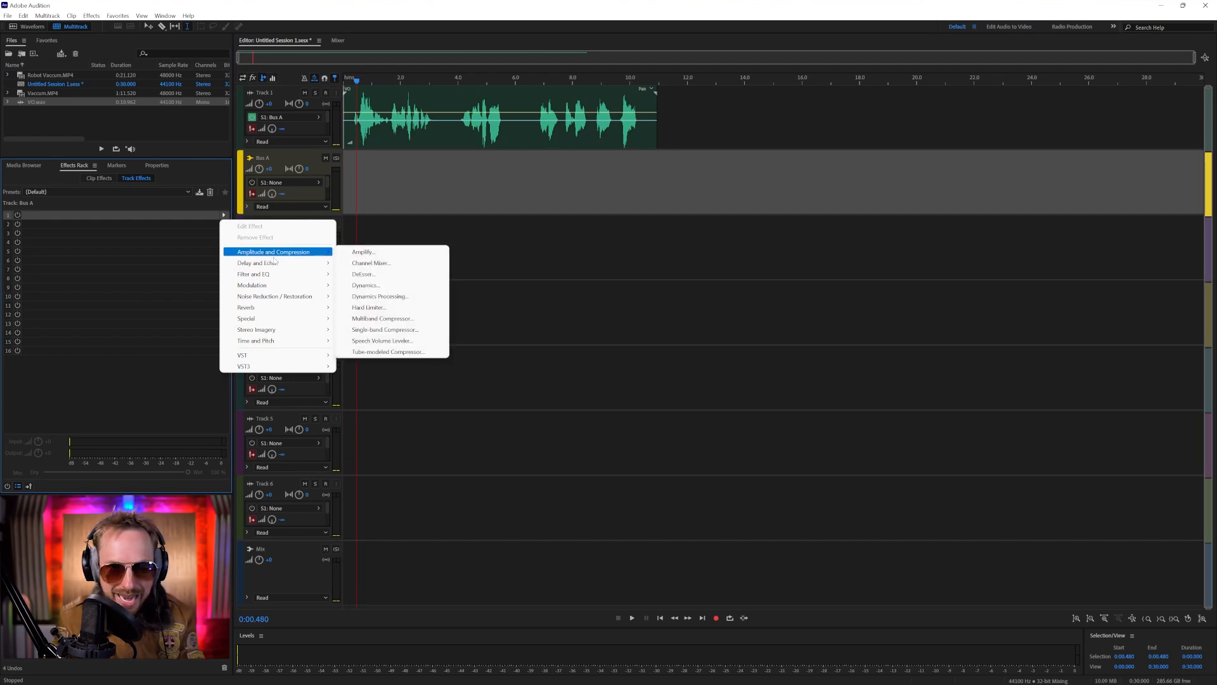
pyautogui.moveTo(291, 290)
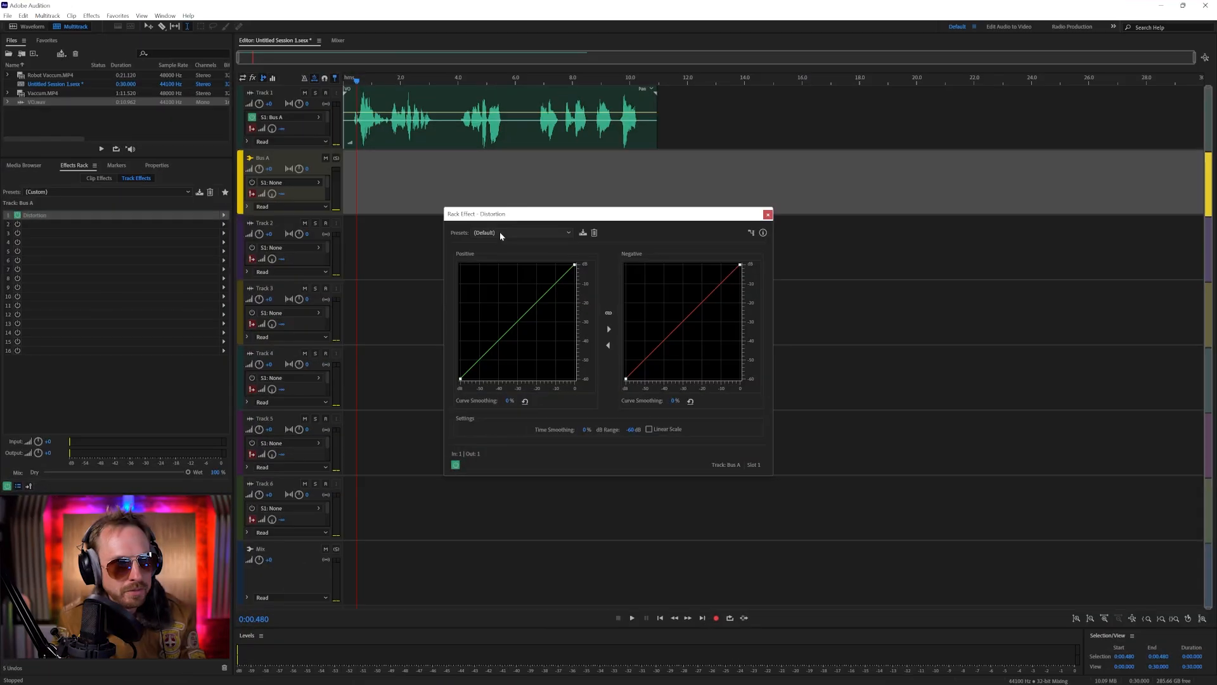
pyautogui.click(499, 232)
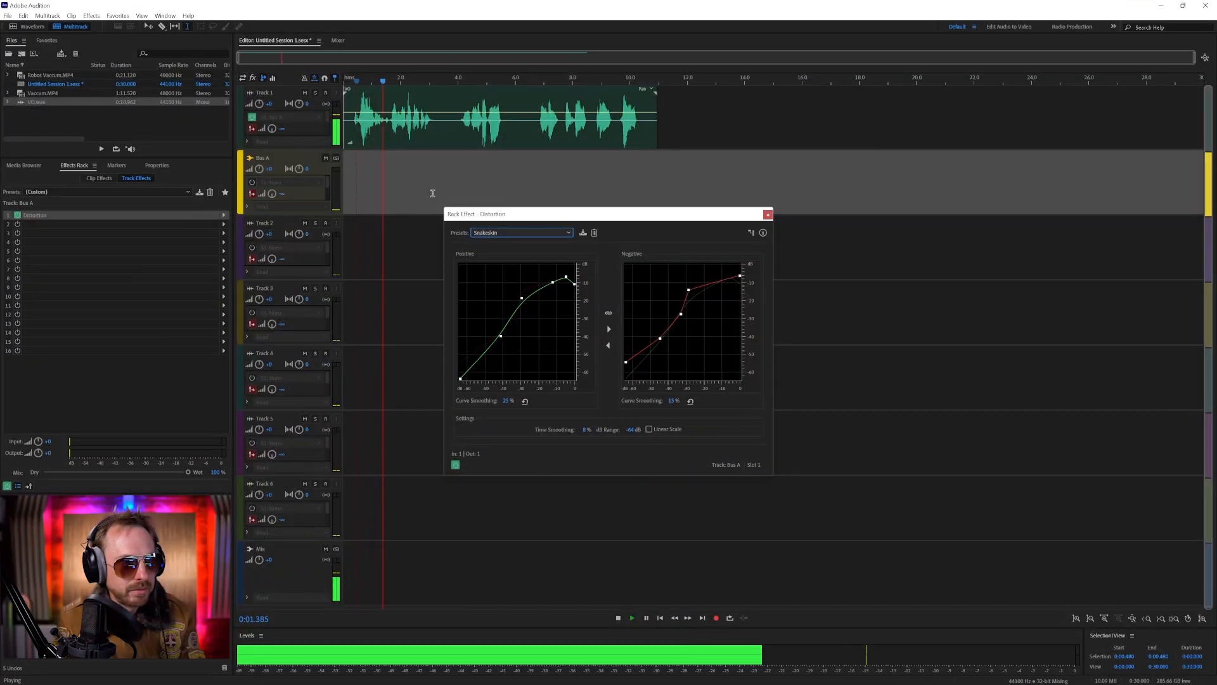
# Play the opening of the voice-over again and rename the bus track as Distort Top Gun
pyautogui.press('space')
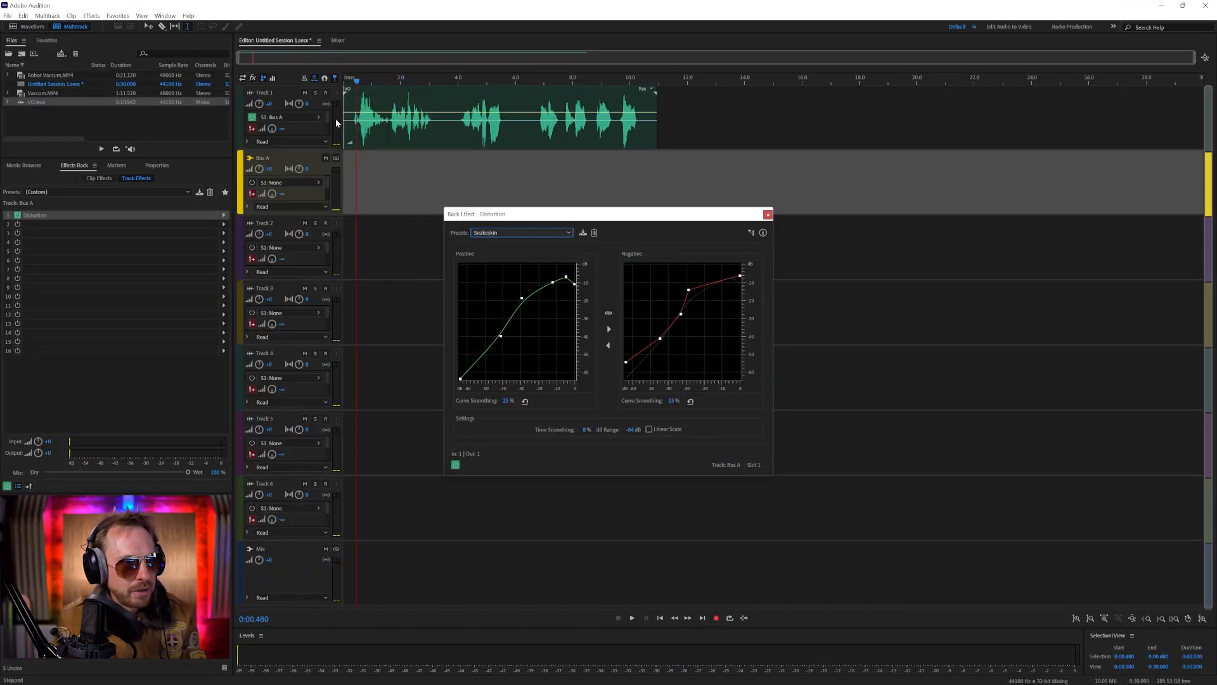
pyautogui.click(352, 80)
pyautogui.press('space')
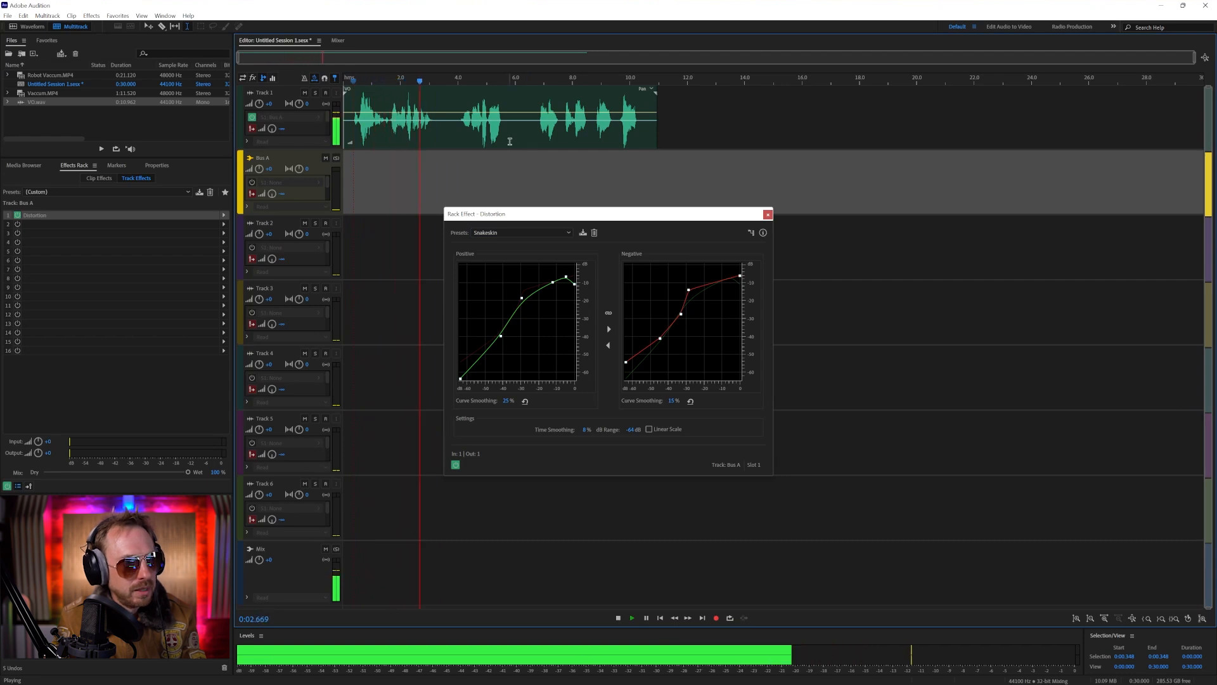
pyautogui.press('space')
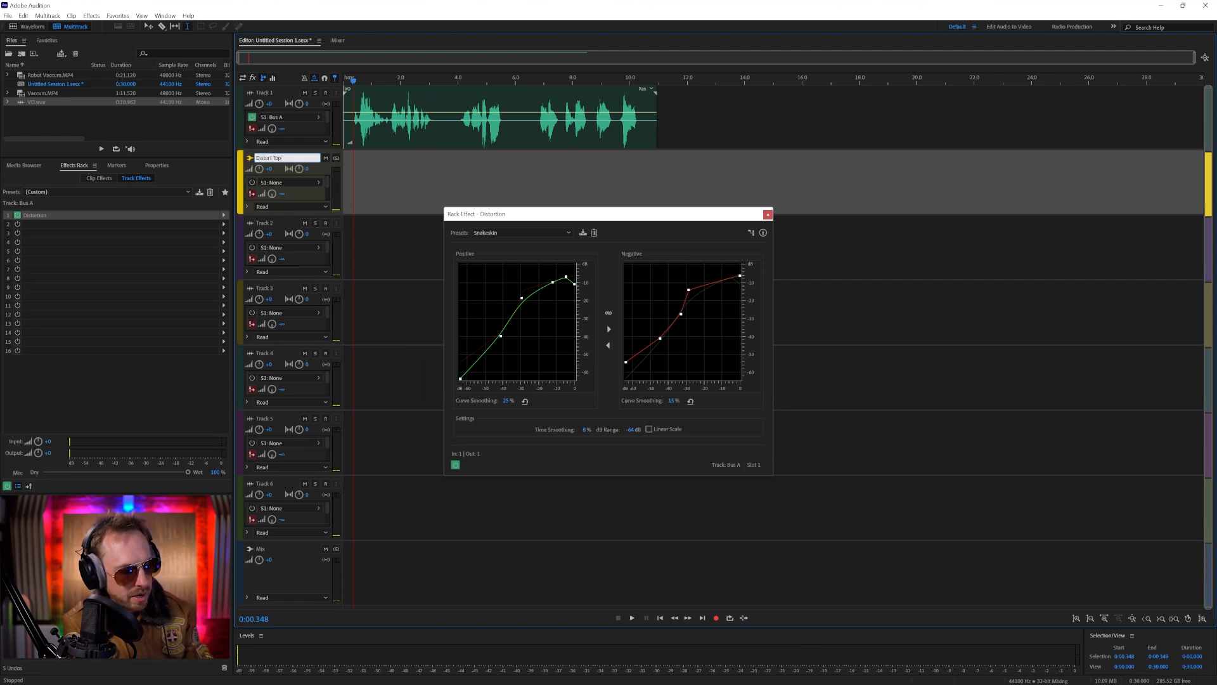
# Delete the session's empty tracks and fit the remaining tracks to the editor
pyautogui.click(272, 129)
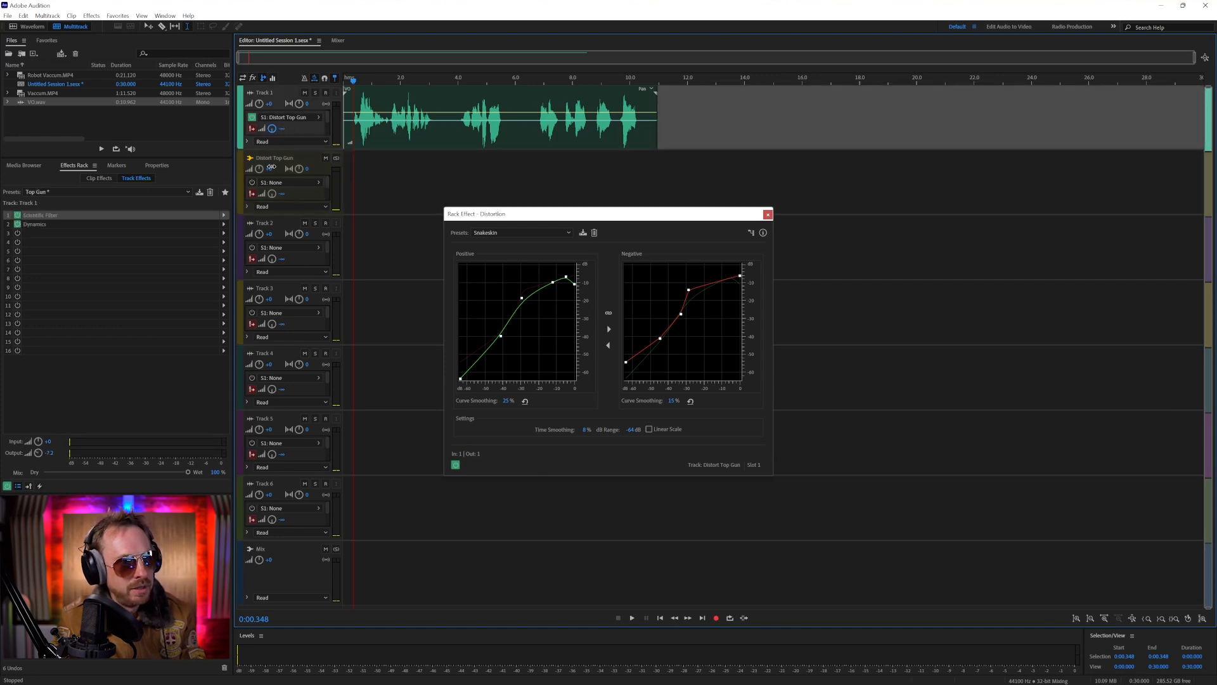
pyautogui.scroll(2, 274, 143)
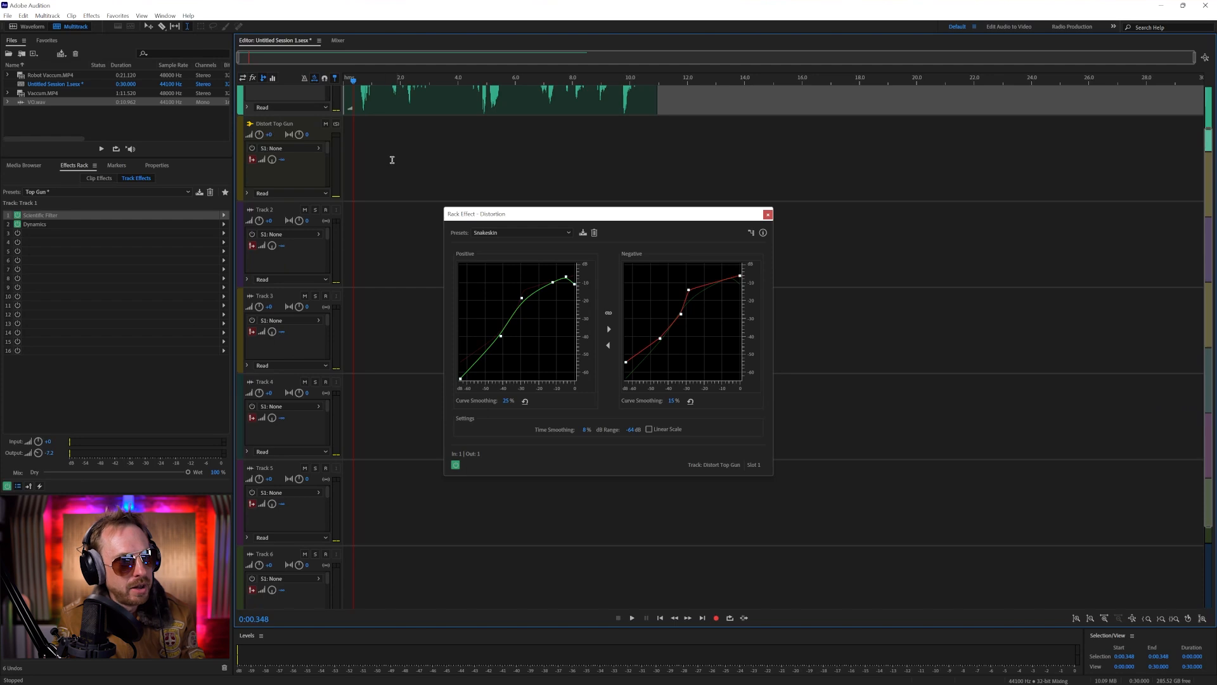
pyautogui.scroll(1, 376, 151)
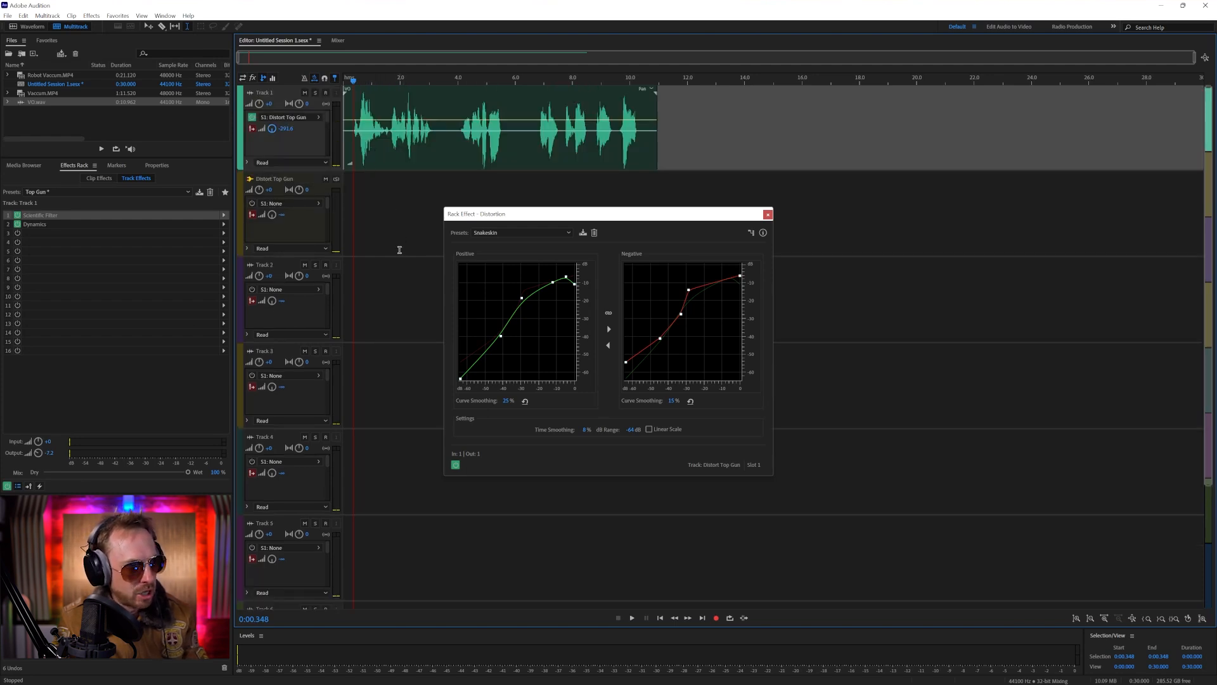
pyautogui.hotkey('shift', 'd')
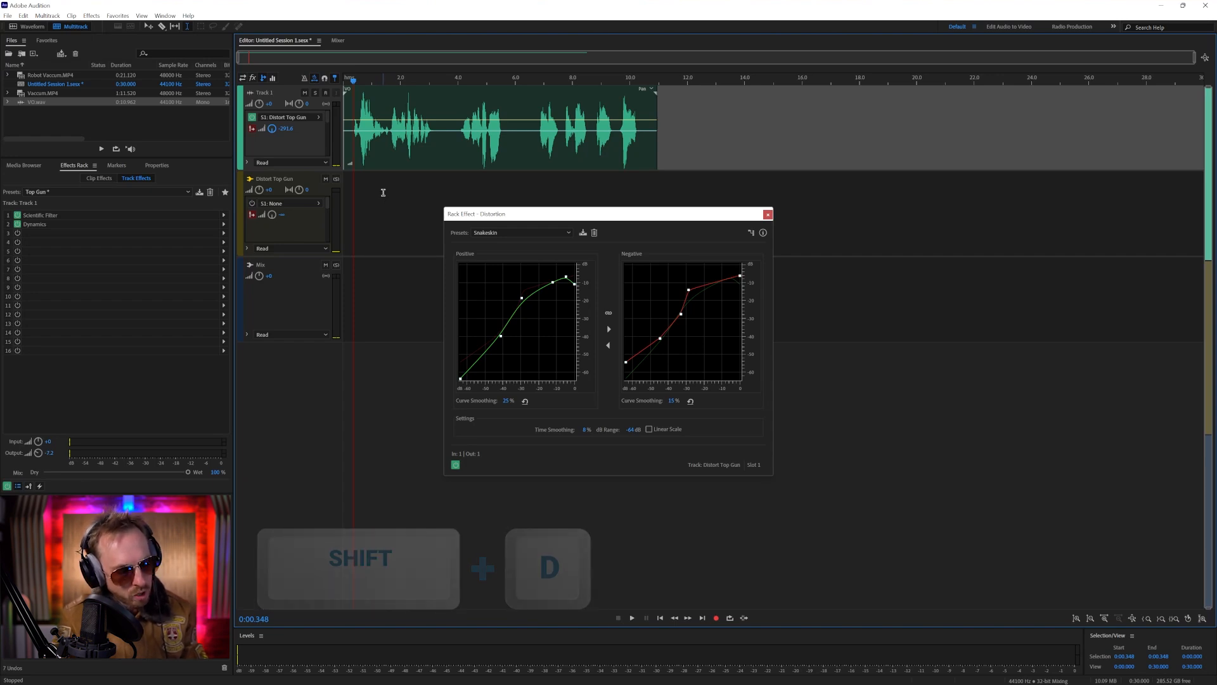
pyautogui.hotkey('ctrl', '\\')
# Set Track 1's send level to the distortion bus to about -18 dB while playing the voice-over
pyautogui.press('space')
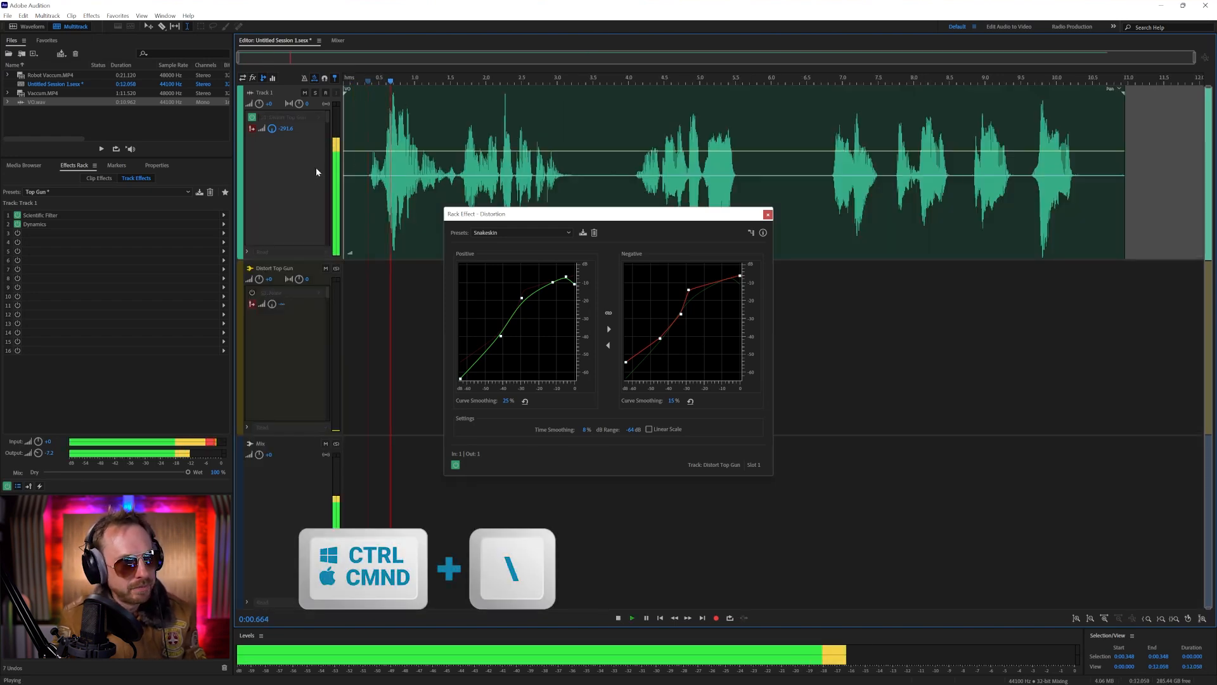
pyautogui.press('space')
pyautogui.press('space')
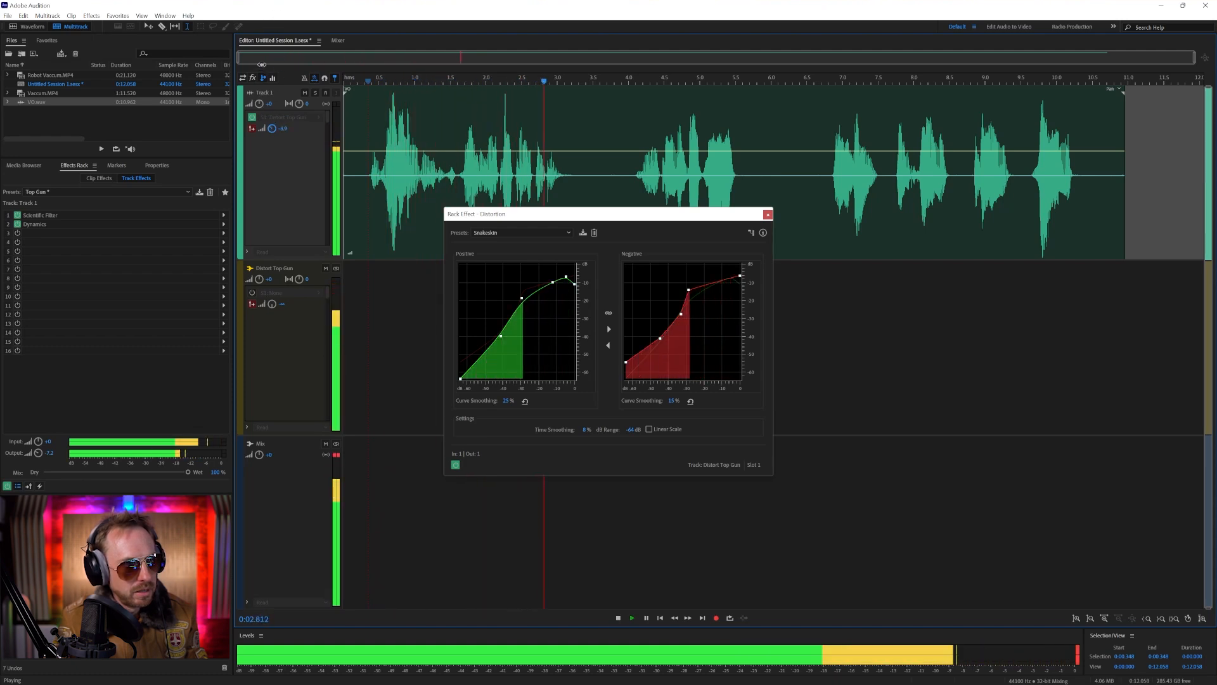
pyautogui.press('space')
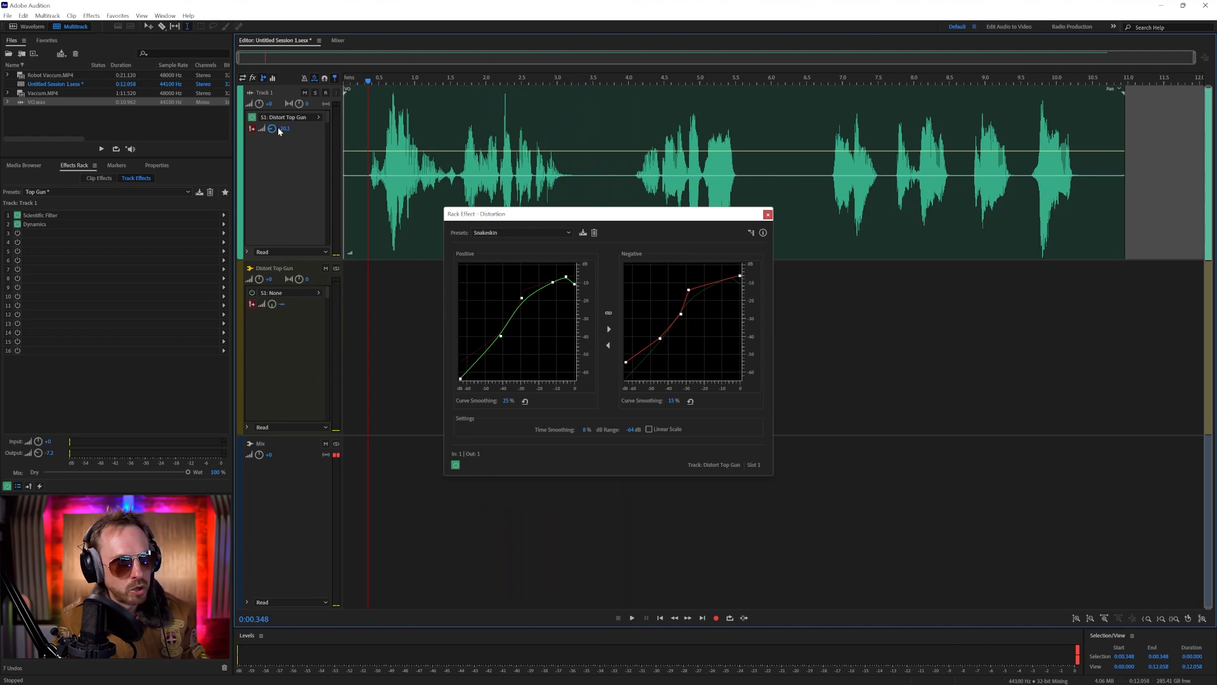
pyautogui.press('space')
pyautogui.moveTo(269, 116); pyautogui.dragTo(269, 125)
pyautogui.press('space')
pyautogui.press('space')
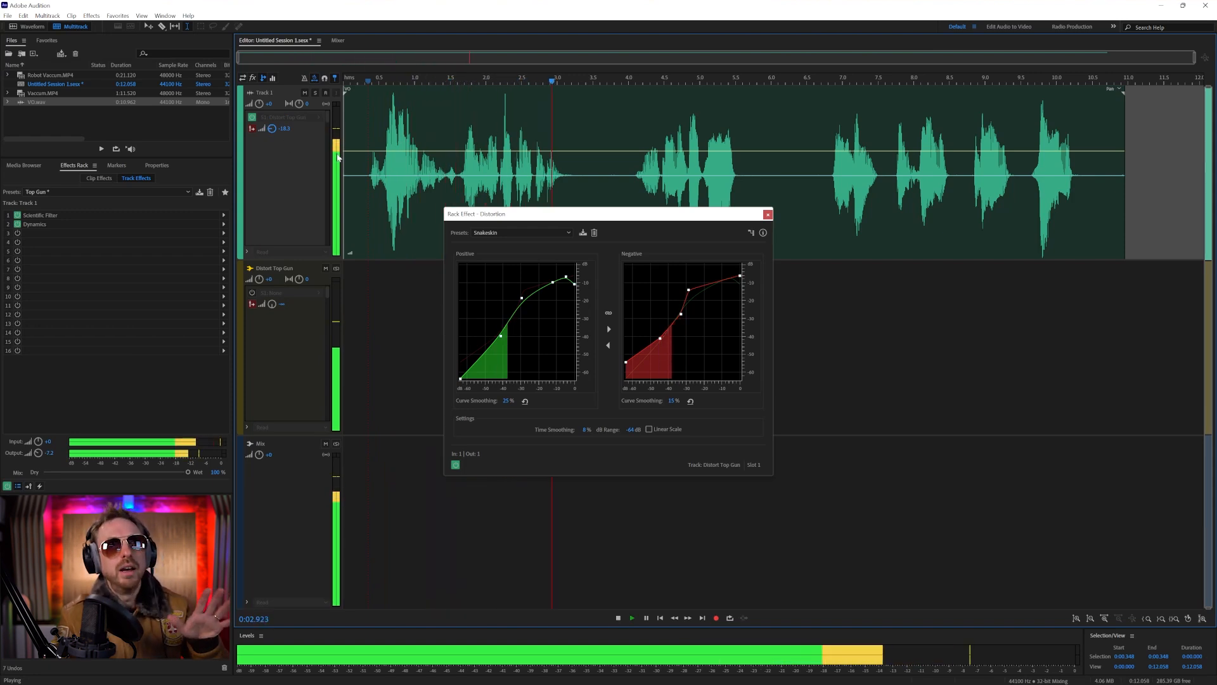
pyautogui.press('space')
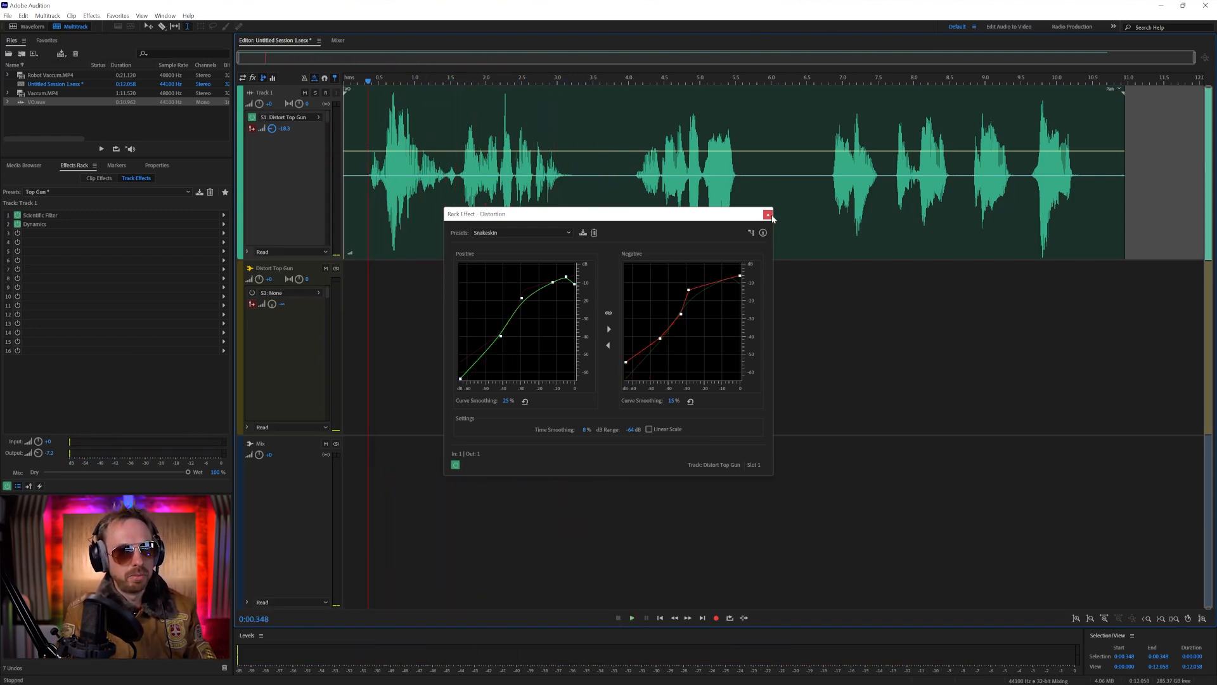
# Close the distortion settings and mix the entire session down to a new file
pyautogui.click(768, 214)
pyautogui.click(46, 16)
pyautogui.moveTo(95, 55)
pyautogui.click(184, 56)
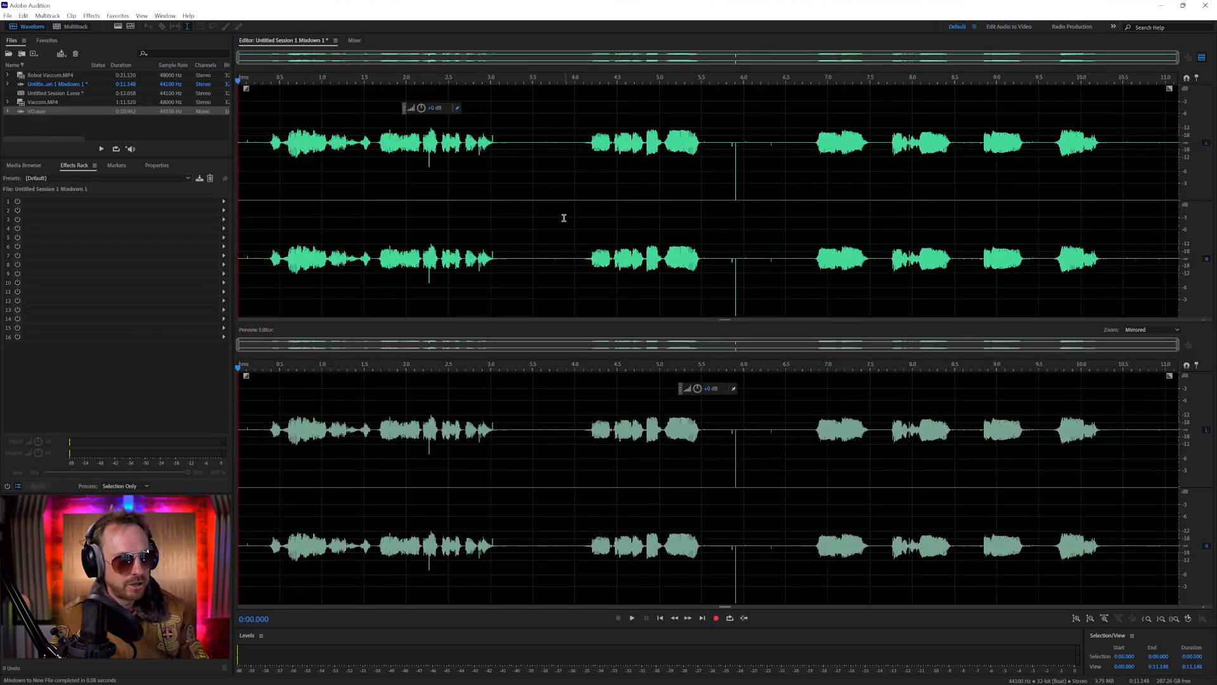
# Play the mixdown from about 5.83 seconds to check the sharp spike there
pyautogui.click(729, 189)
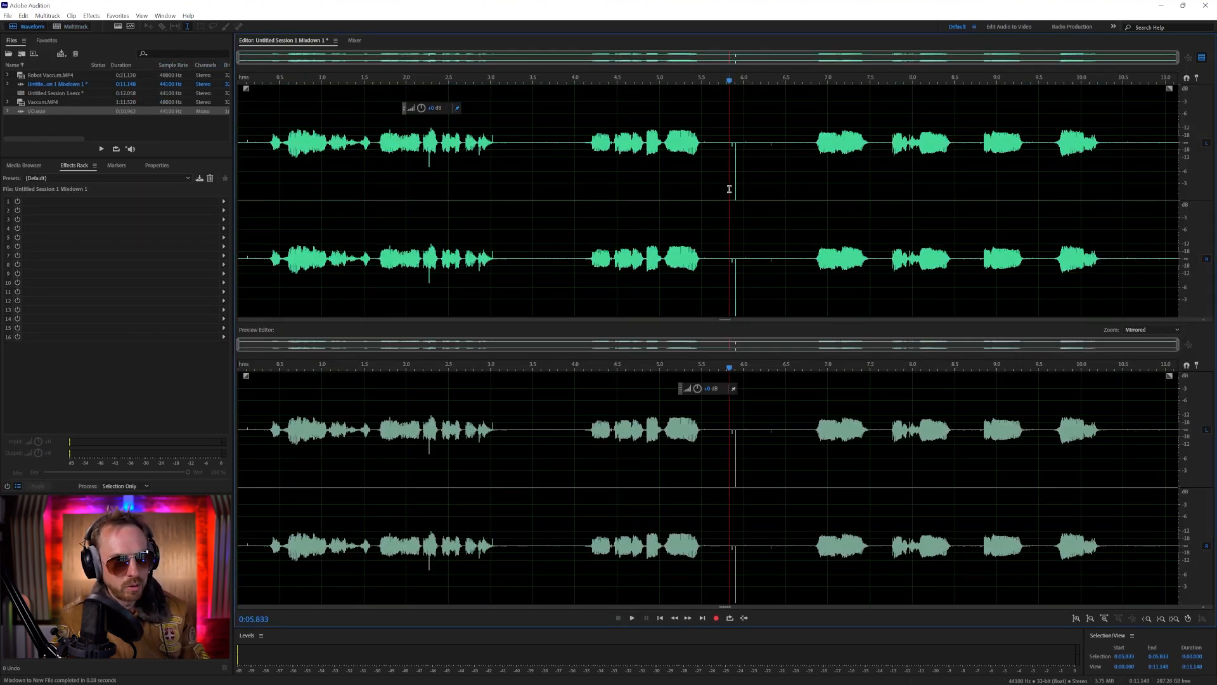
pyautogui.press('space')
pyautogui.click(732, 182)
pyautogui.click(732, 182)
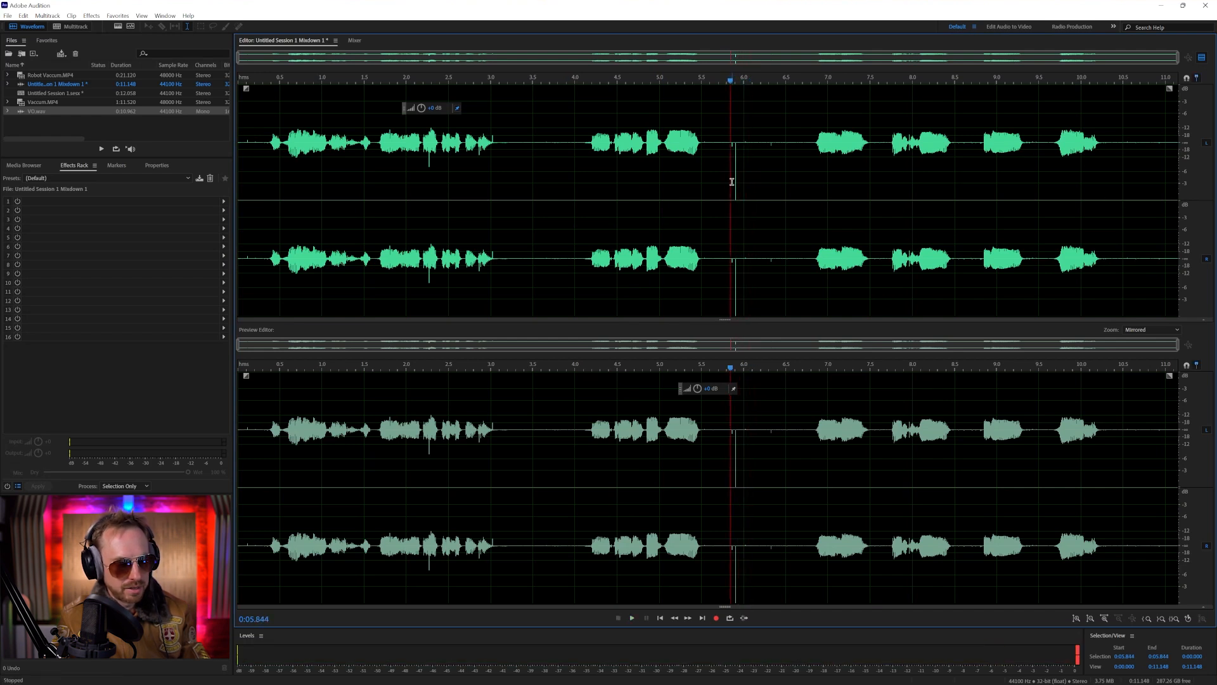
# Save the mixdown as VO Top Gun Multi.wav in Wave PCM format in the Downloads folder
pyautogui.hotkey('ctrl', 'shift', 's')
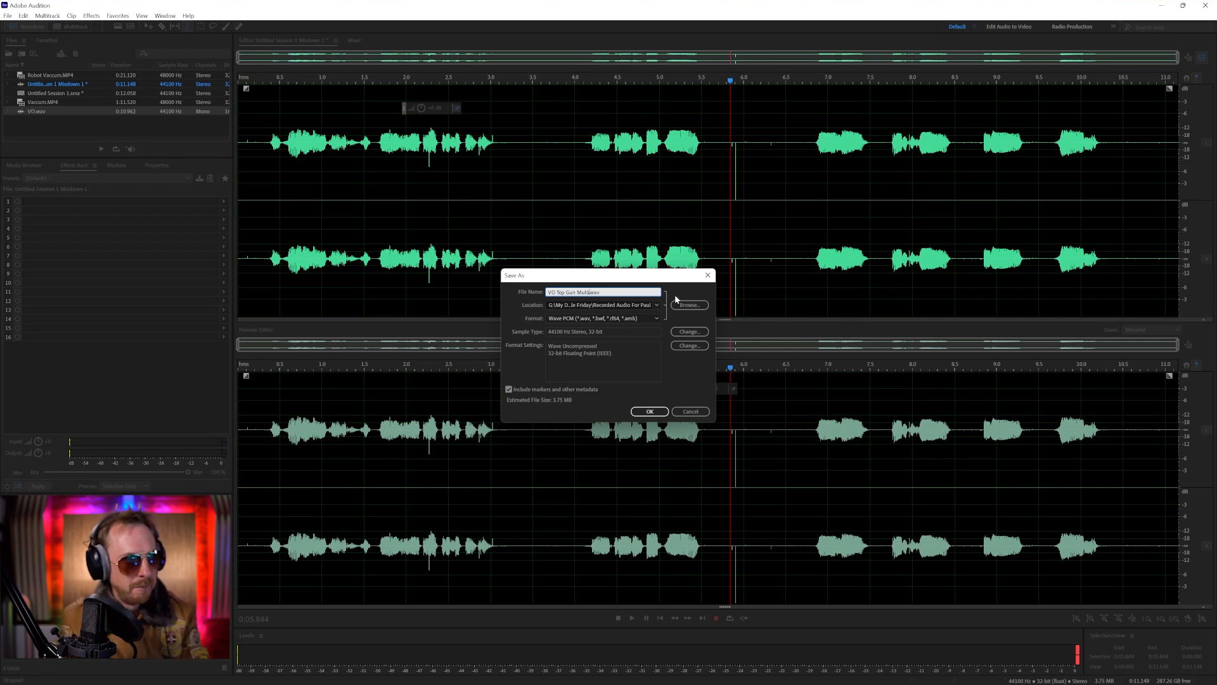
pyautogui.click(656, 305)
pyautogui.click(658, 328)
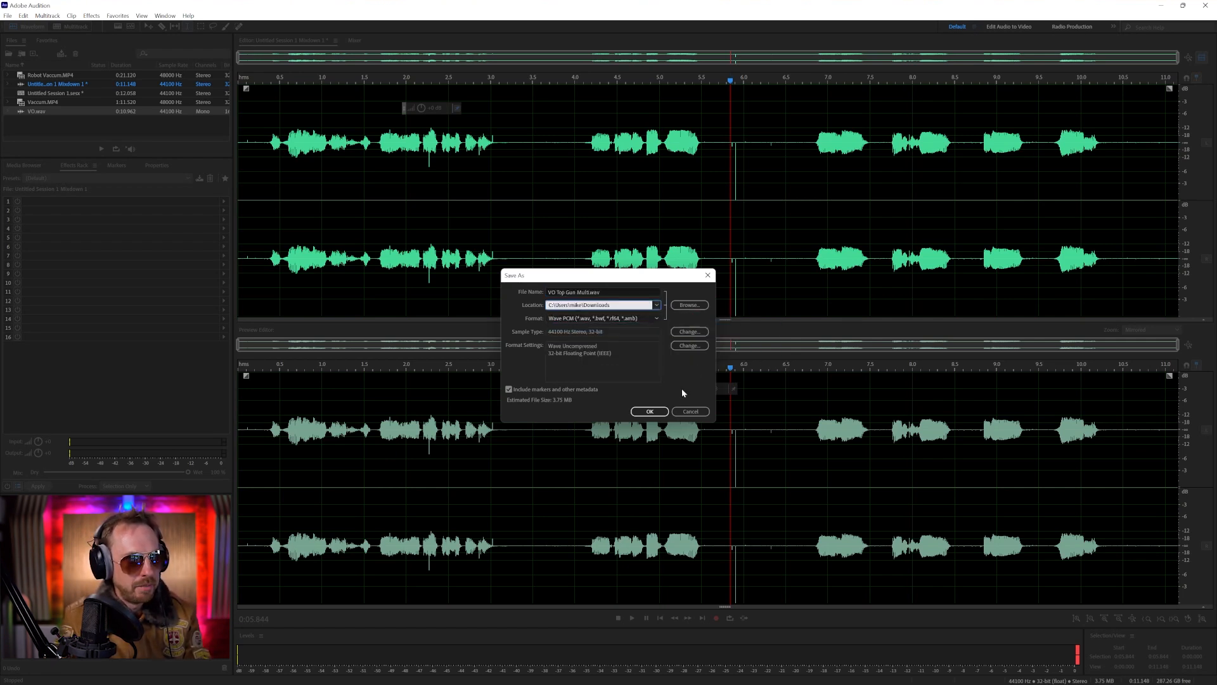
pyautogui.click(650, 411)
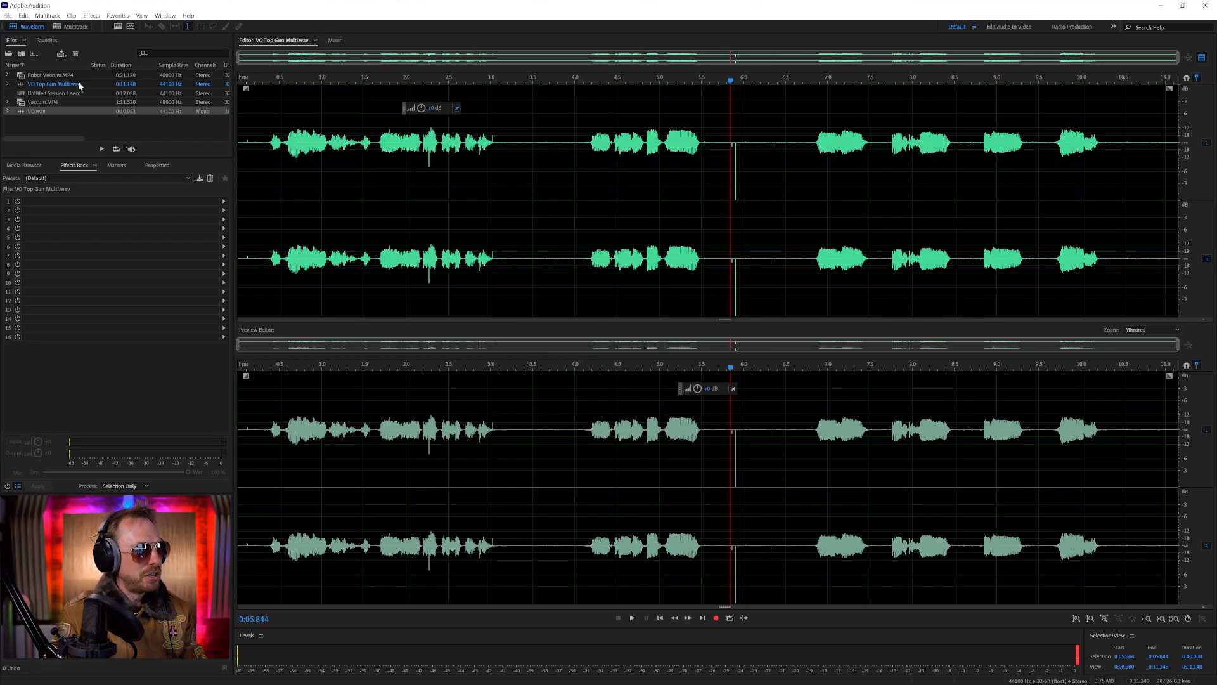
# Open Vaccum.MP4 in the waveform editor with the spectral frequency display and show its video
pyautogui.doubleClick(44, 102)
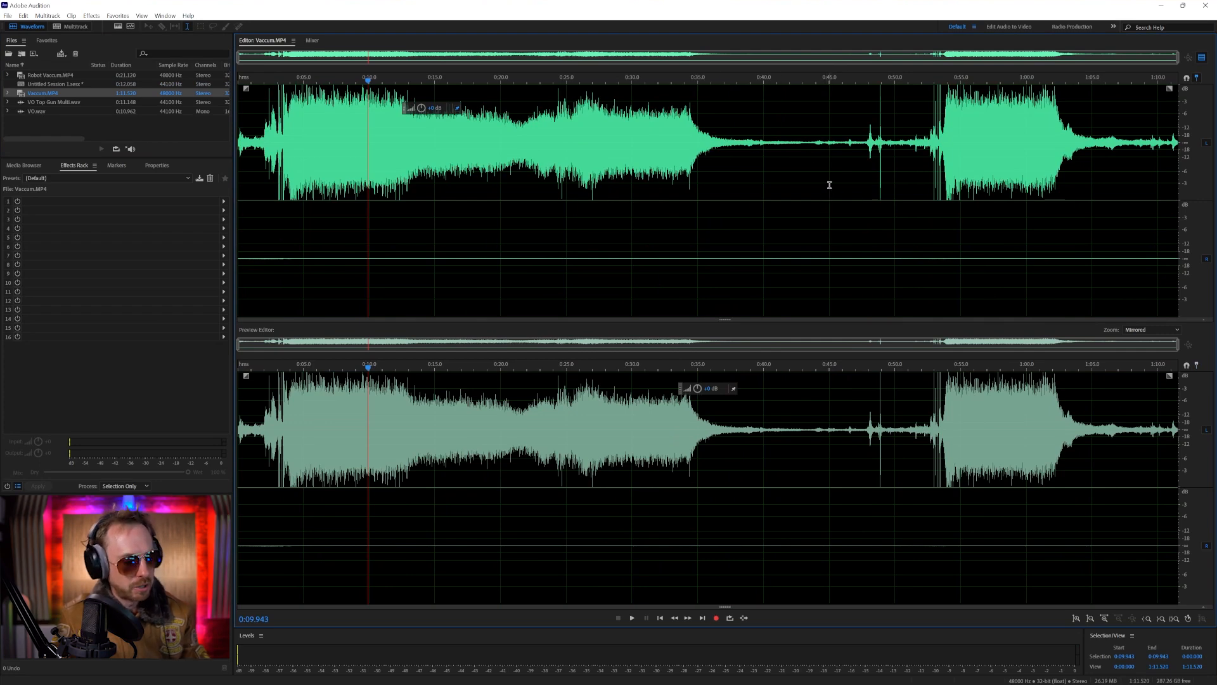
pyautogui.hotkey('shift', 'd')
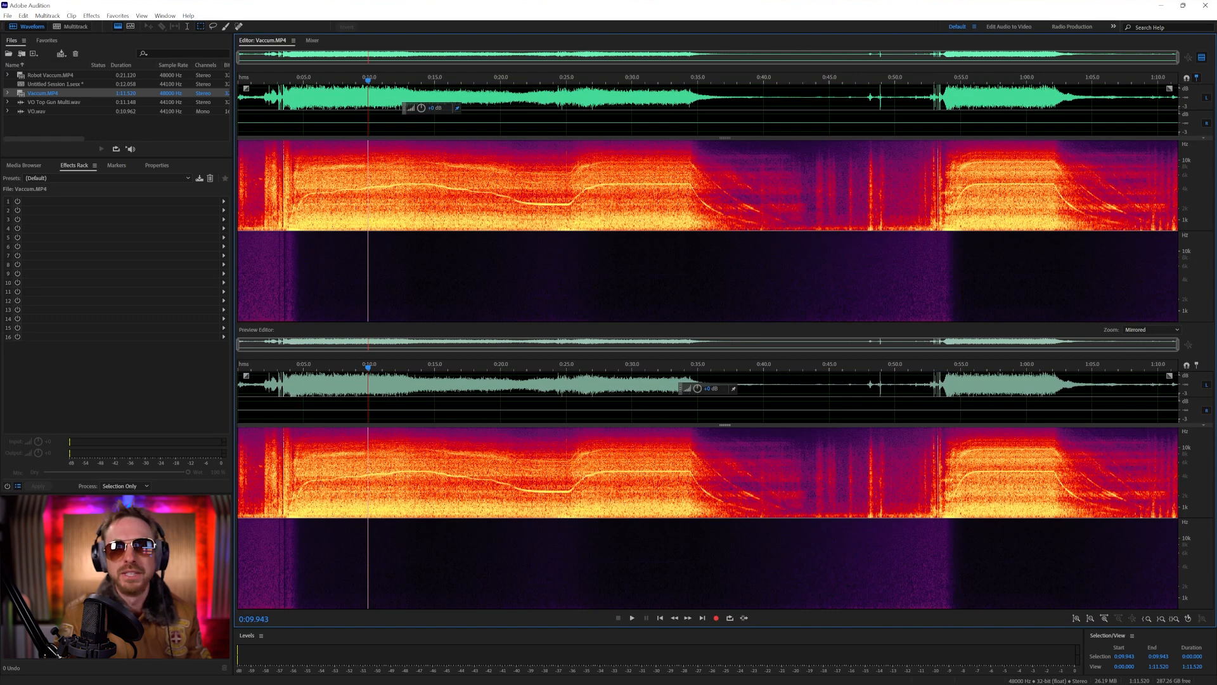
pyautogui.moveTo(999, 26); pyautogui.dragTo(933, 385)
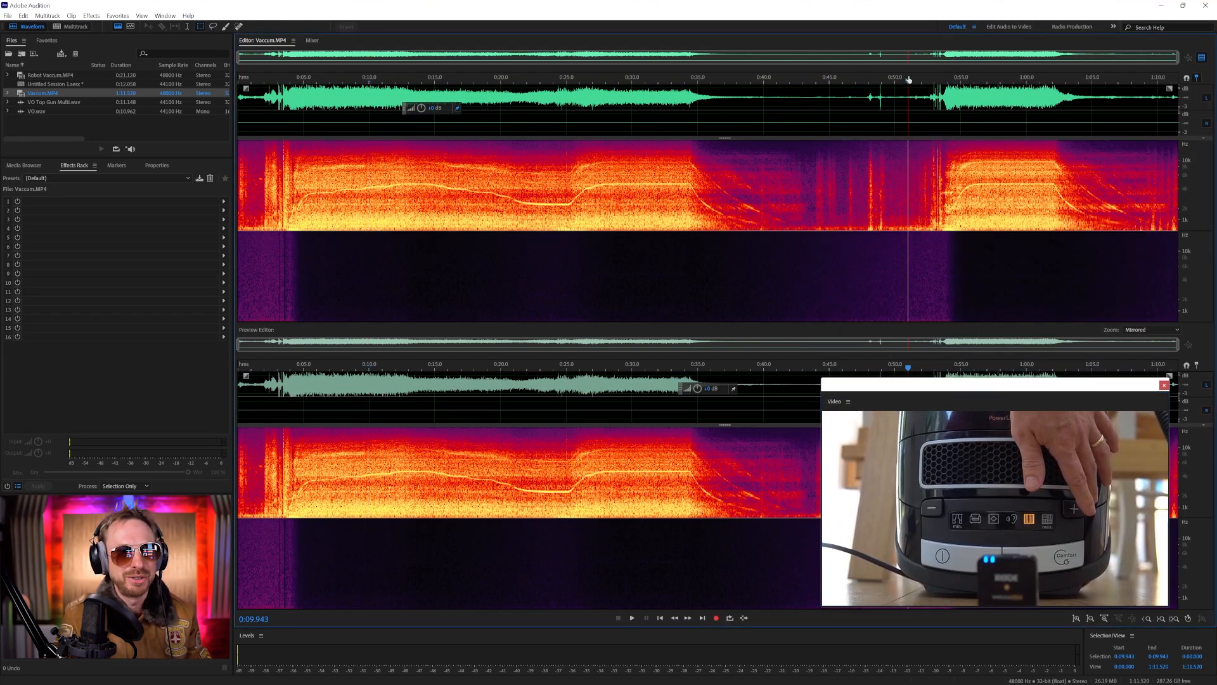
# Scrub around 50 seconds and play from about 34 seconds to compare the vacuum sound with its video
pyautogui.click(891, 79)
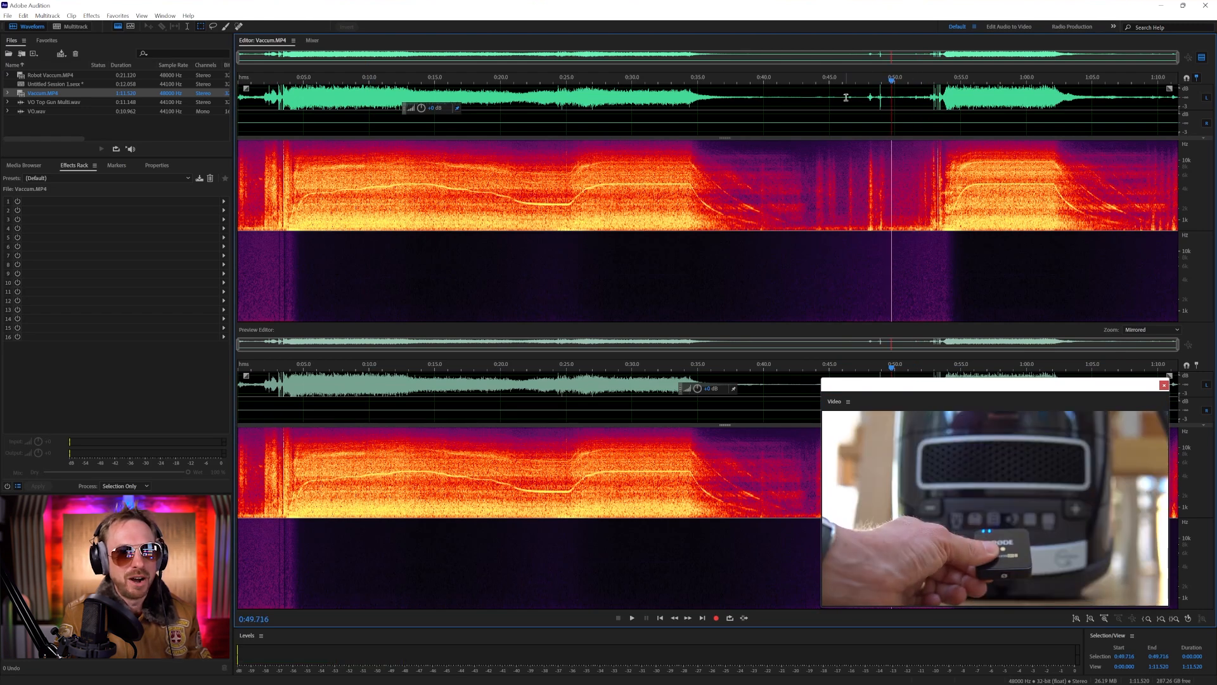
pyautogui.moveTo(891, 80); pyautogui.dragTo(917, 79)
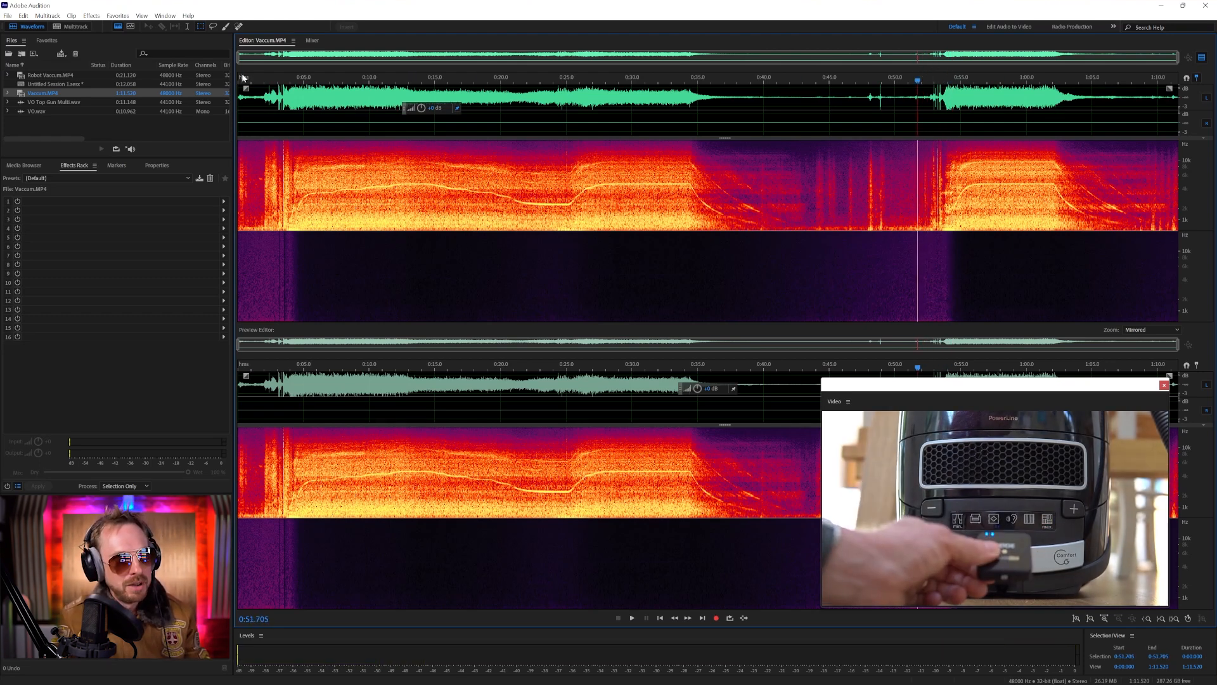
pyautogui.press('space')
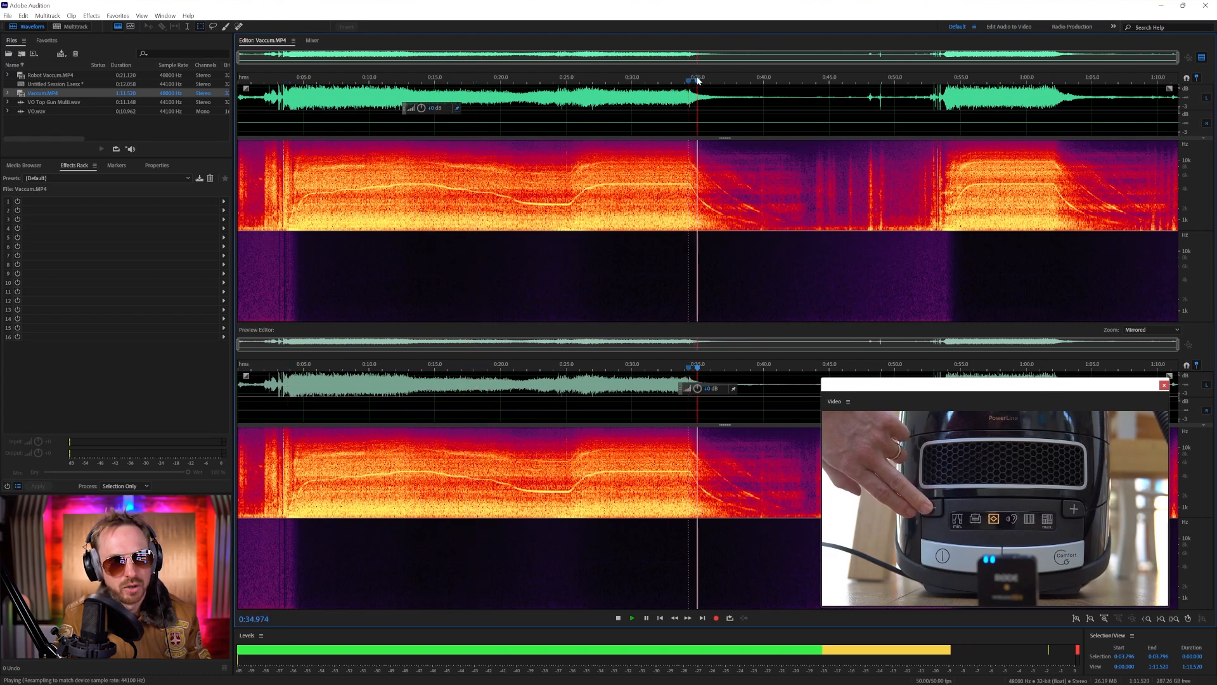
pyautogui.press('space')
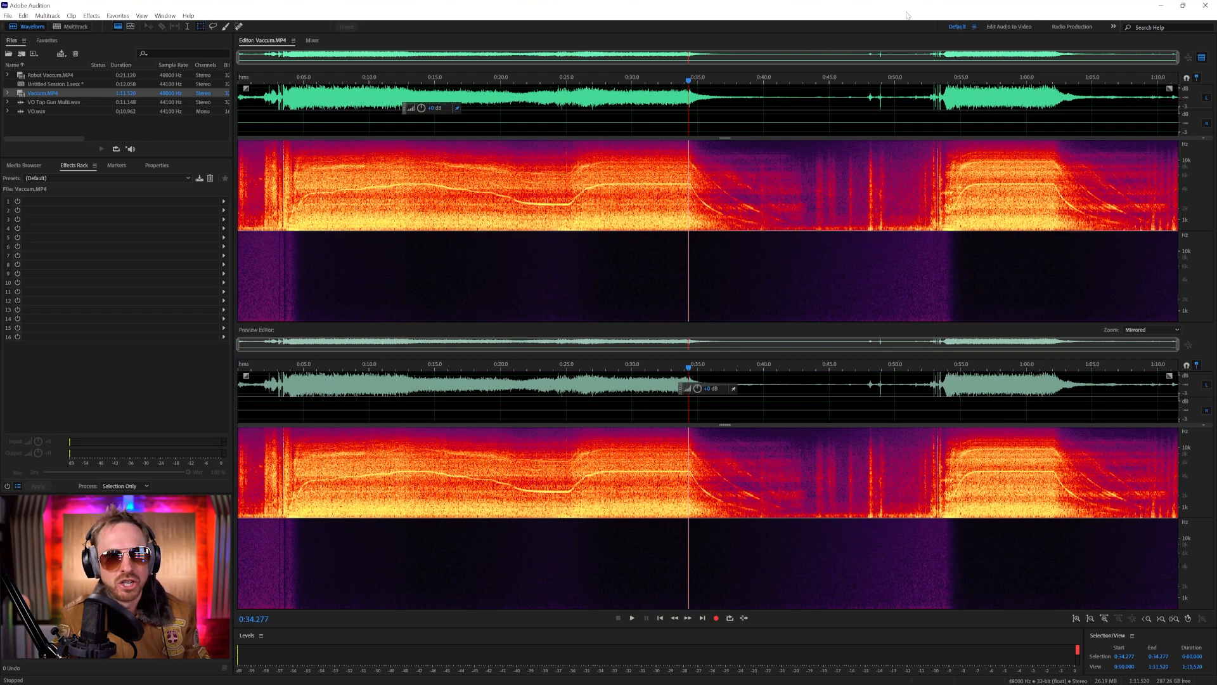
# Copy the left-channel vacuum sound from about 0:52.5 to 1:07.8 into a new 44100 Hz, 16-bit mono file named Airplane
pyautogui.click(1208, 124)
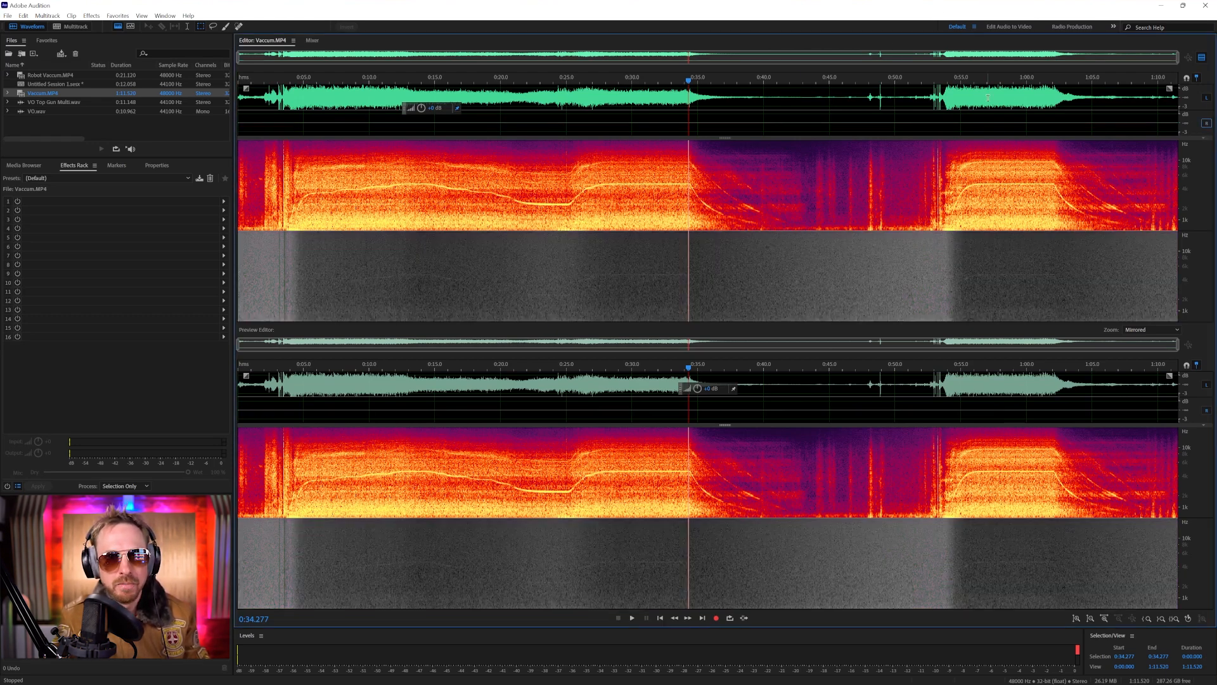
pyautogui.moveTo(928, 79); pyautogui.dragTo(1130, 80)
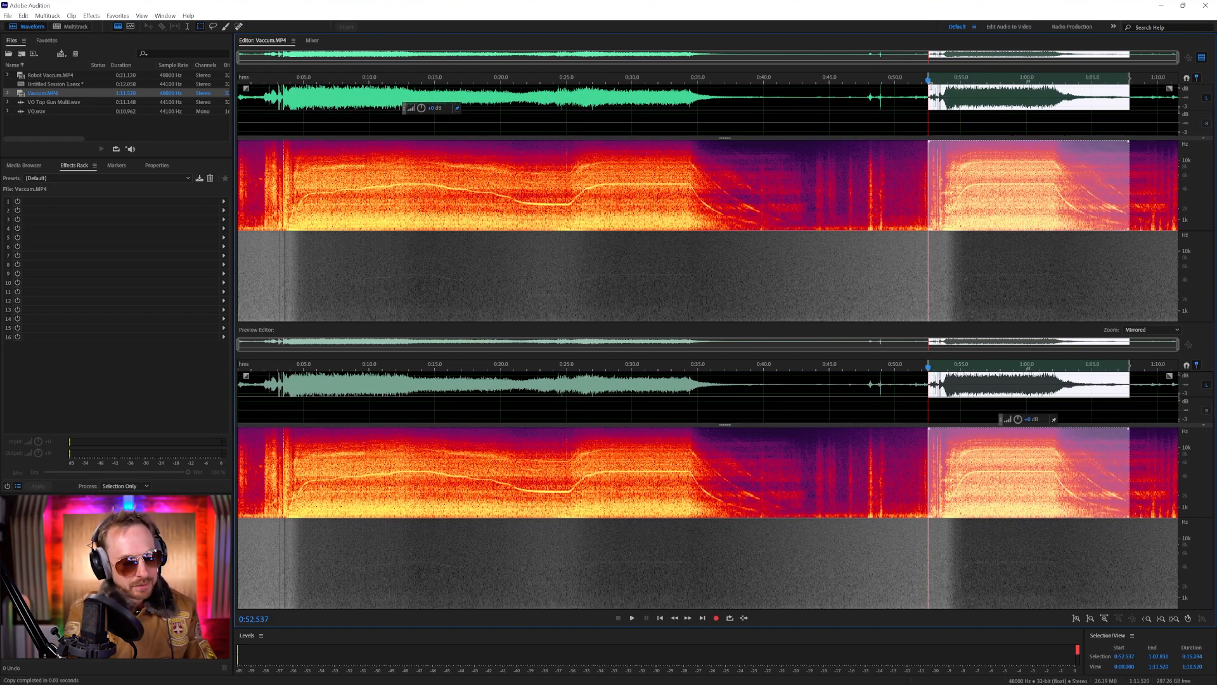
pyautogui.hotkey('ctrl', 'shift', 'n')
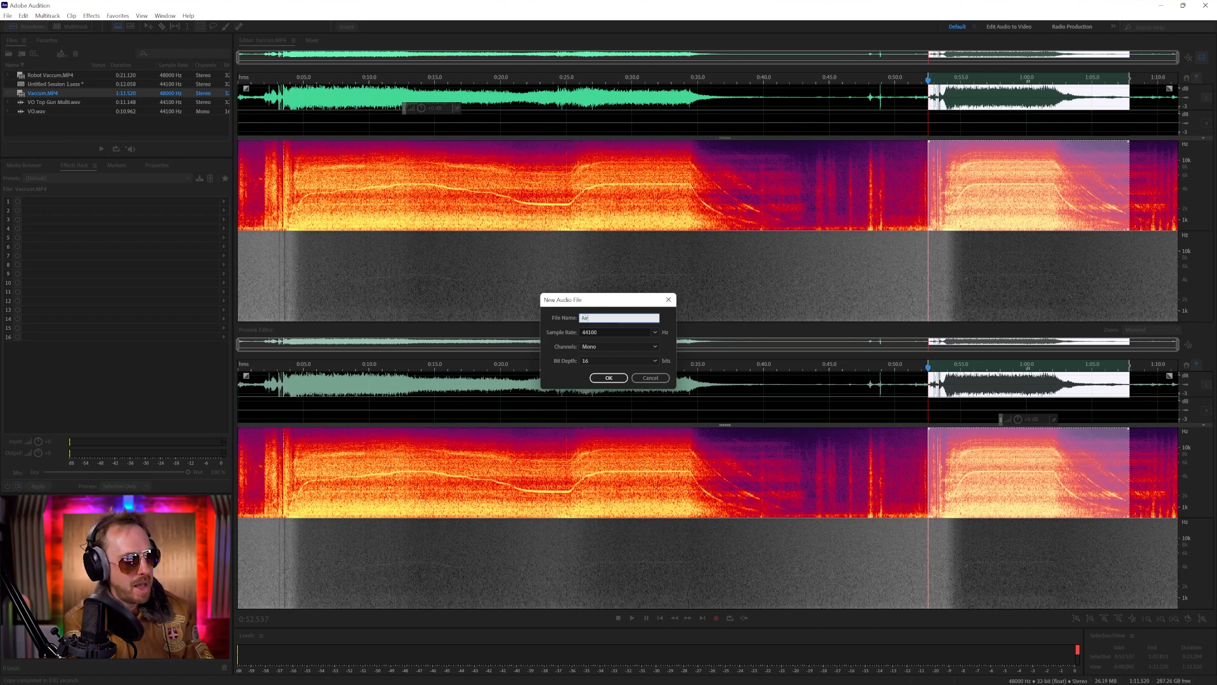
pyautogui.write('Airplane')
pyautogui.press('Return')
pyautogui.hotkey('ctrl', 'v')
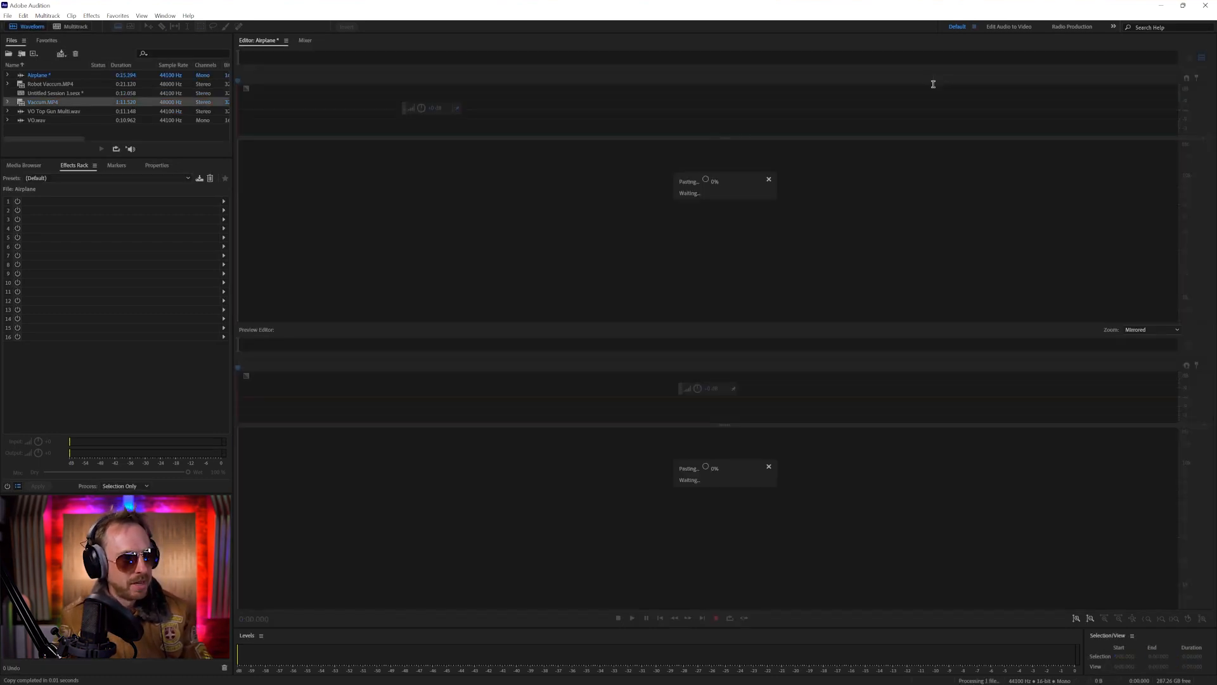
# Play the Airplane file twice from about 1 second to audition the vacuum's start-up
pyautogui.click(296, 108)
pyautogui.press('space')
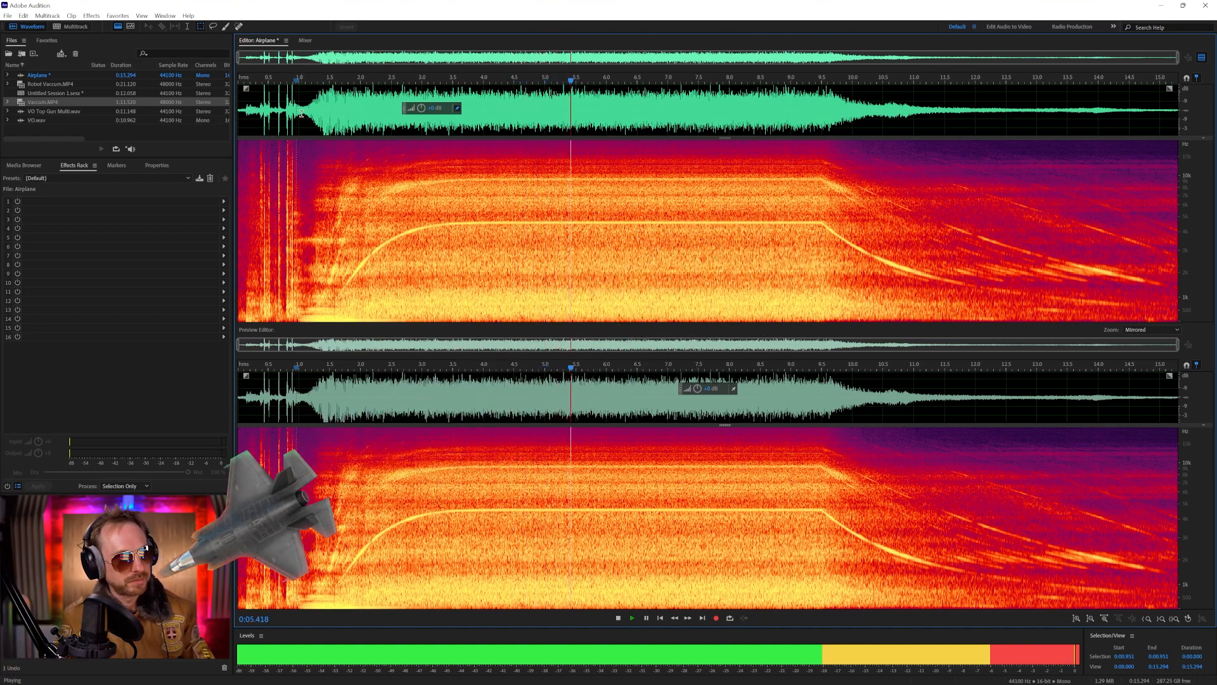
pyautogui.press('space')
pyautogui.click(300, 113)
pyautogui.press('space')
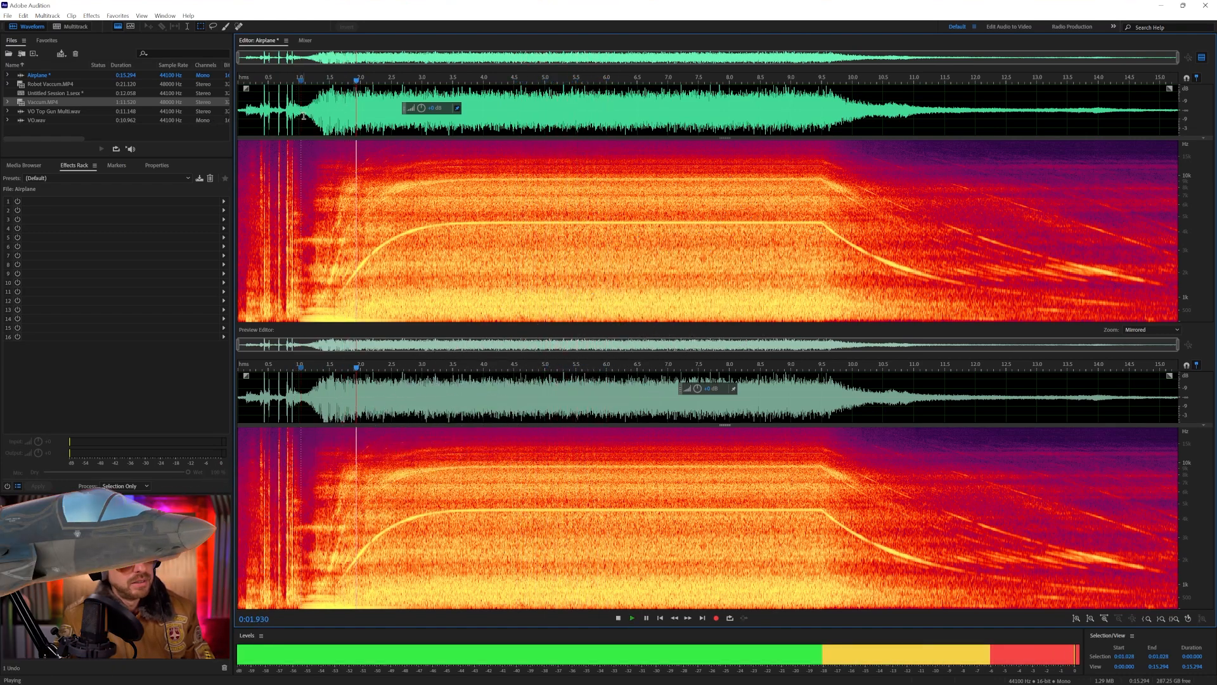
pyautogui.press('space')
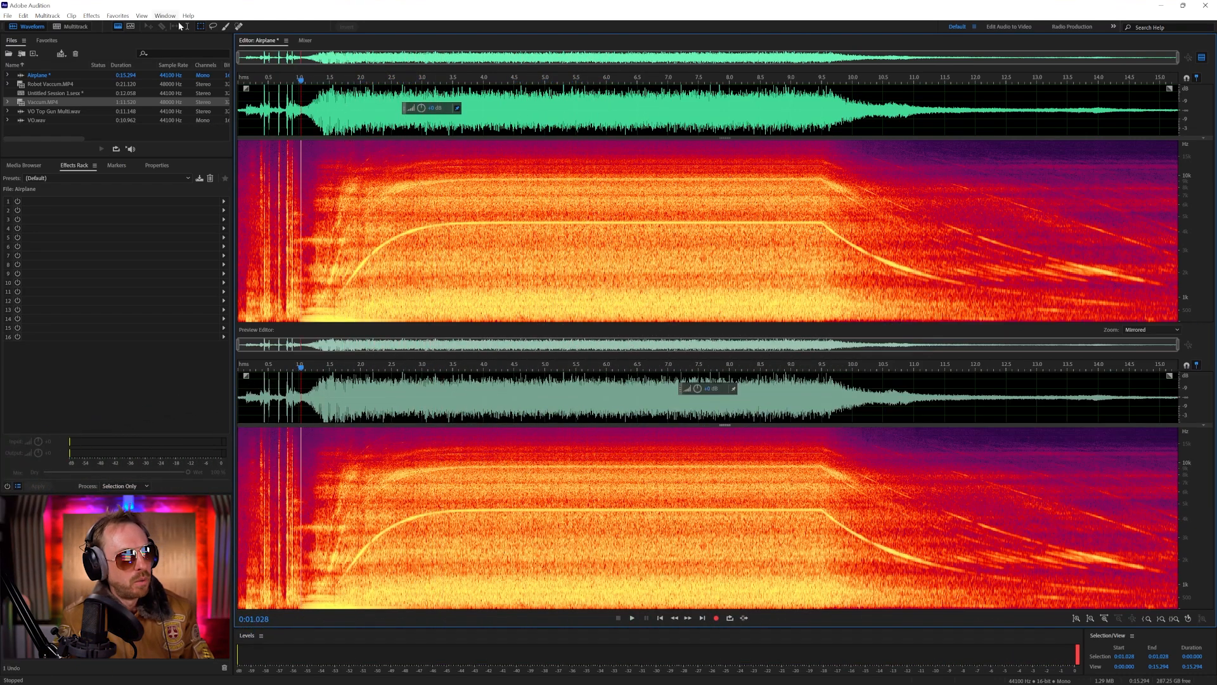
# Open the Pitch Bender effect on Airplane, bend its pitch envelope between about 1.5 and 2.3 seconds, and preview it
pyautogui.click(92, 16)
pyautogui.moveTo(183, 238)
pyautogui.click(263, 259)
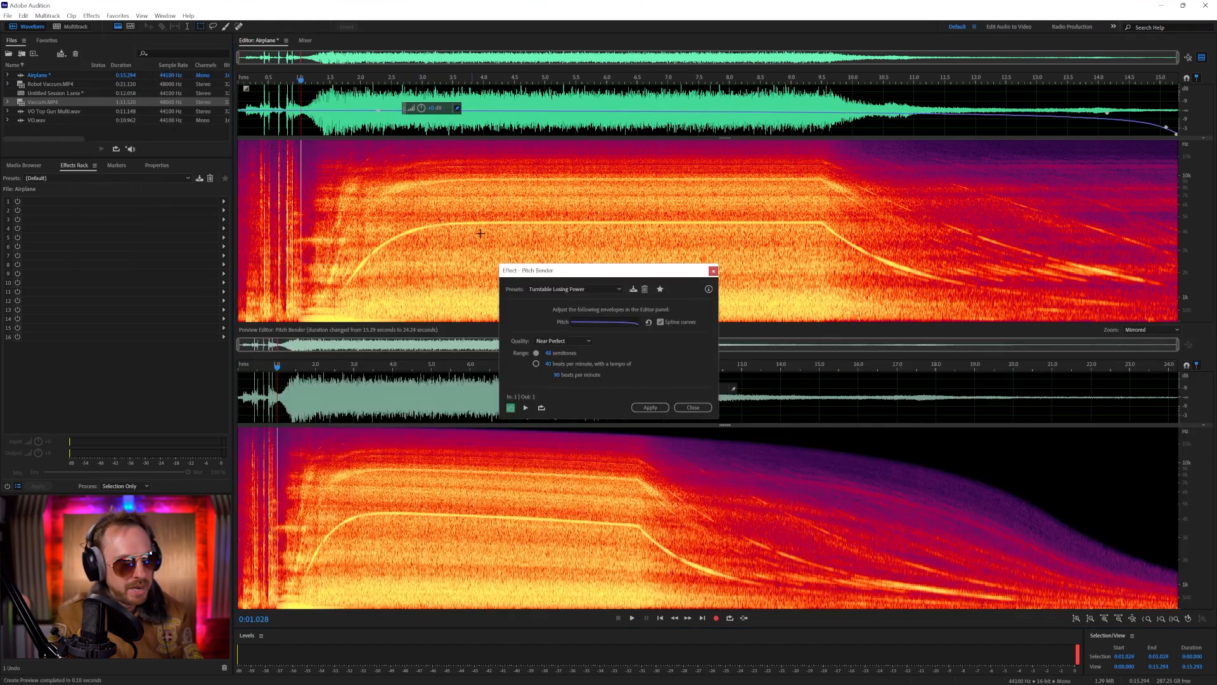
pyautogui.moveTo(328, 114); pyautogui.dragTo(340, 121)
pyautogui.press('space')
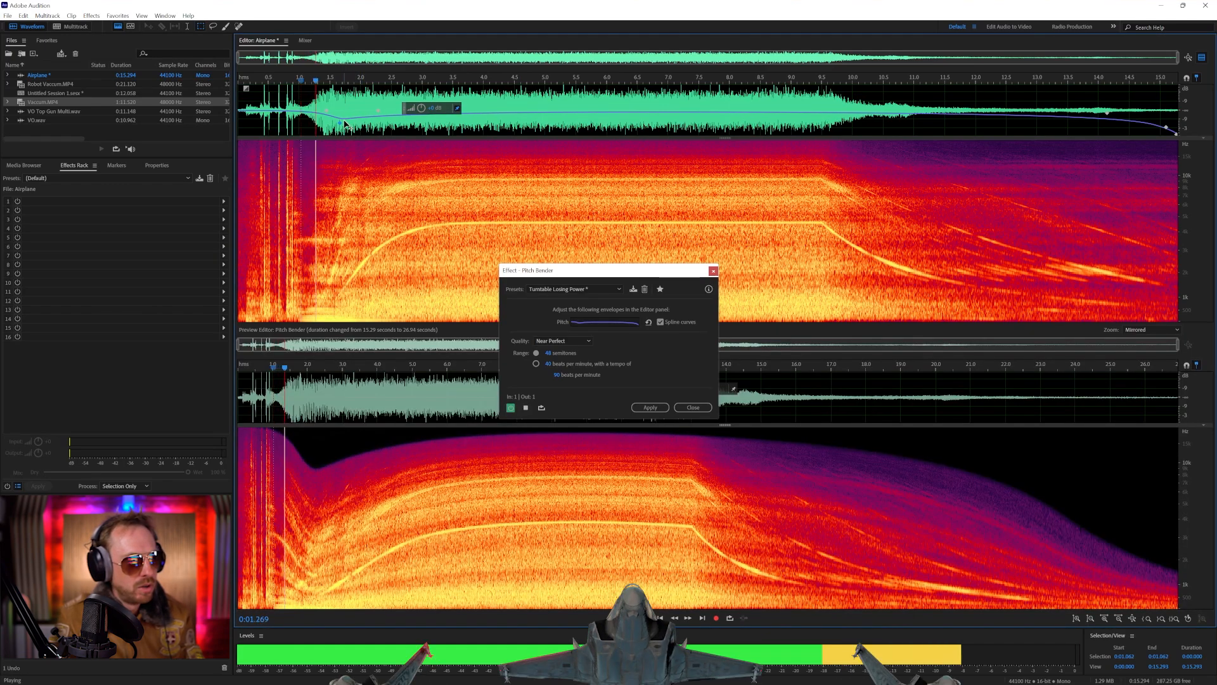
pyautogui.moveTo(358, 110); pyautogui.dragTo(376, 109)
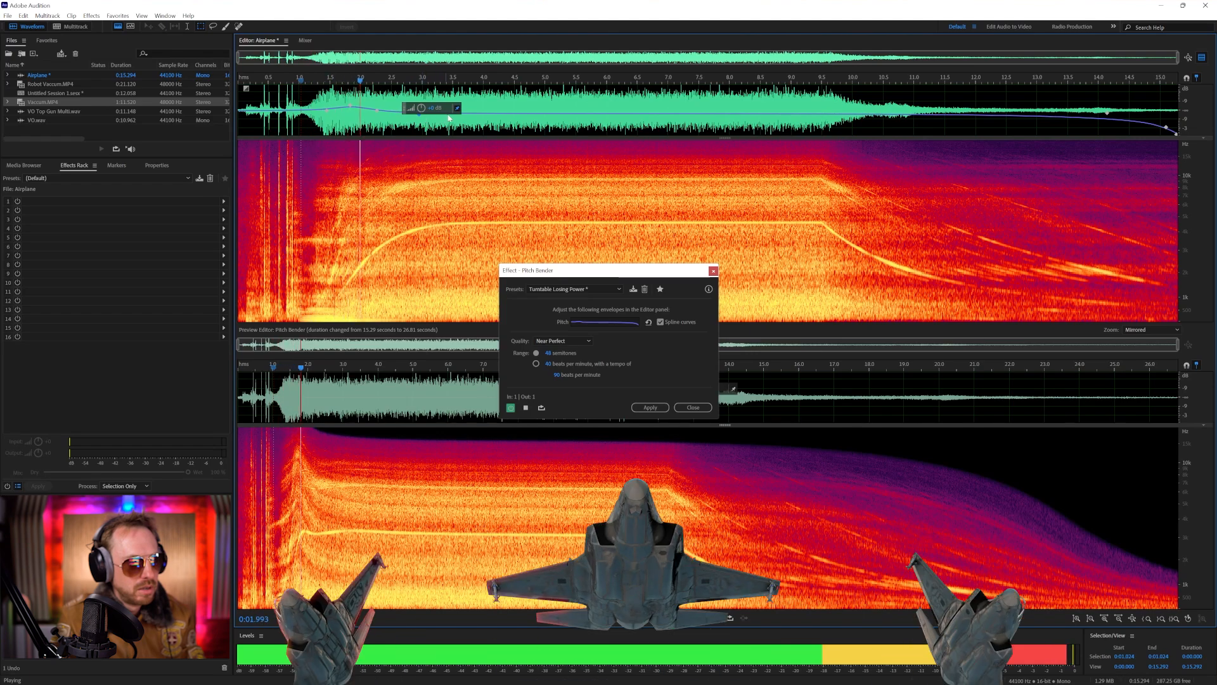
pyautogui.press('space')
pyautogui.press('space')
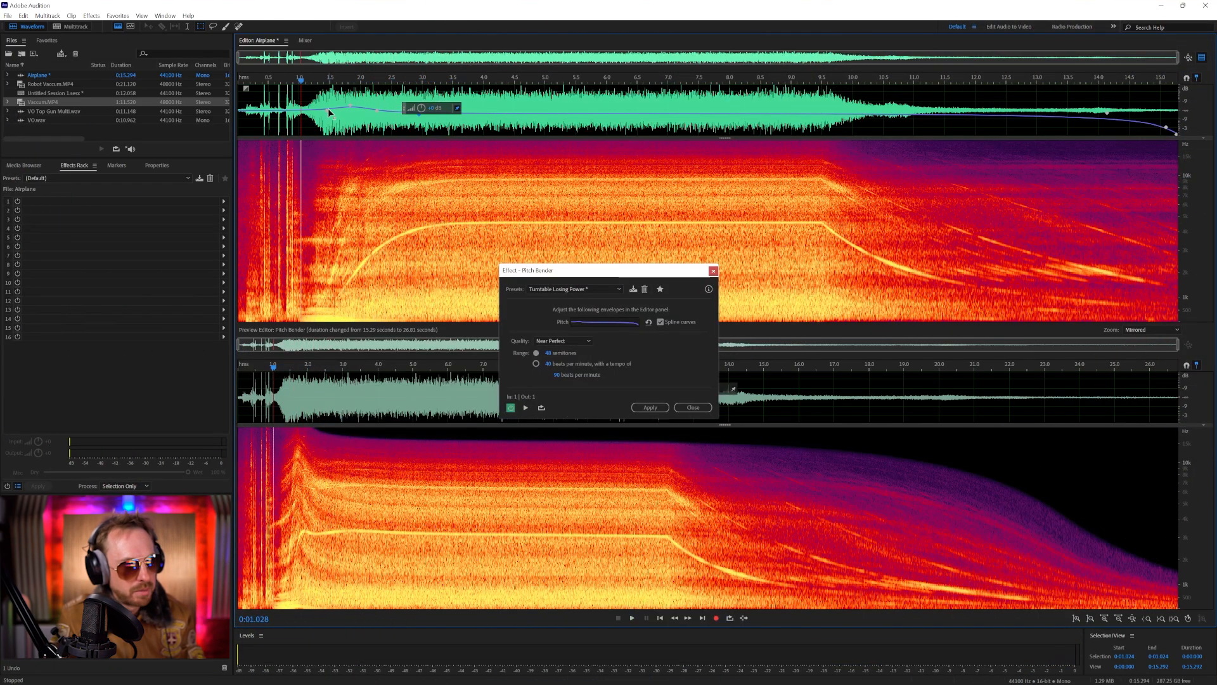
# Reshape the Pitch Bender envelope near 1.5 seconds so the pitch starts low and rises into the engine sound, previewing each change
pyautogui.moveTo(328, 108); pyautogui.dragTo(329, 123)
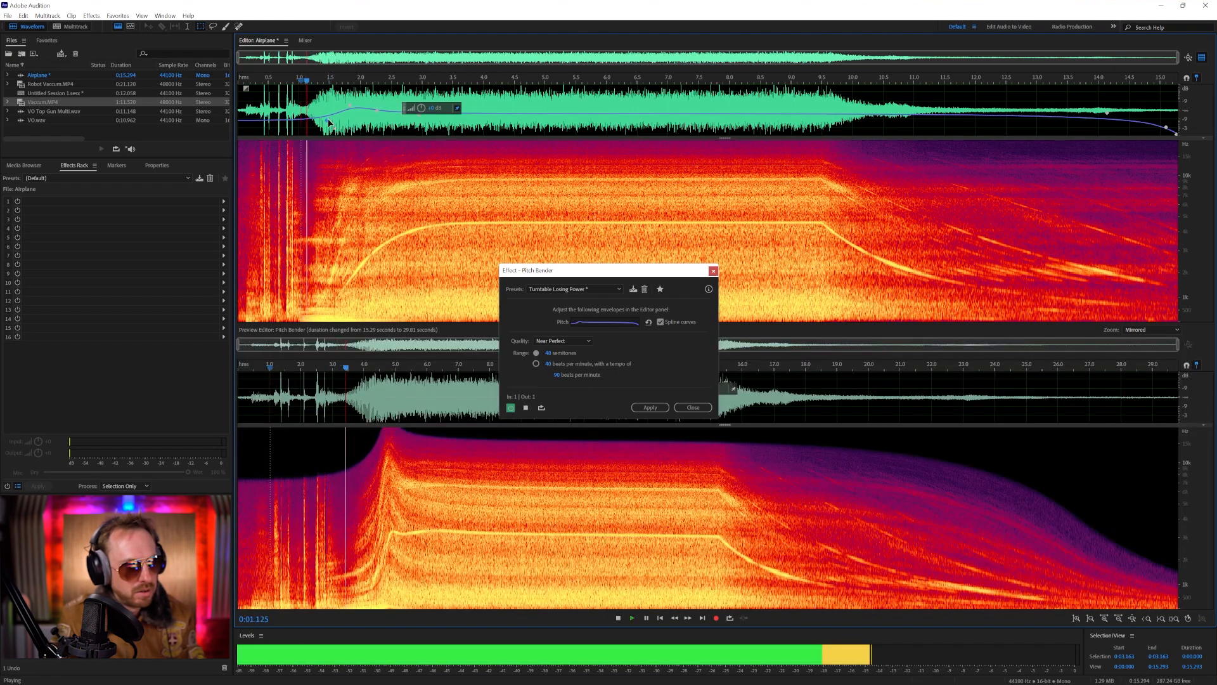
pyautogui.moveTo(329, 123); pyautogui.dragTo(331, 101)
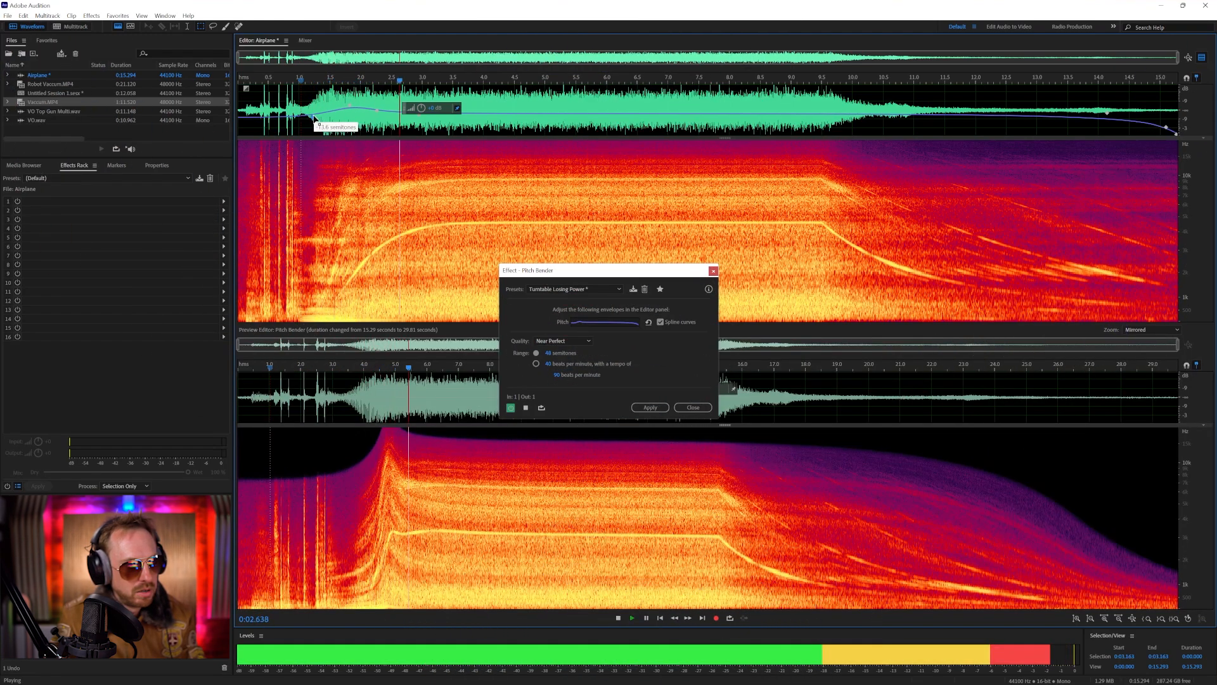
pyautogui.press('space')
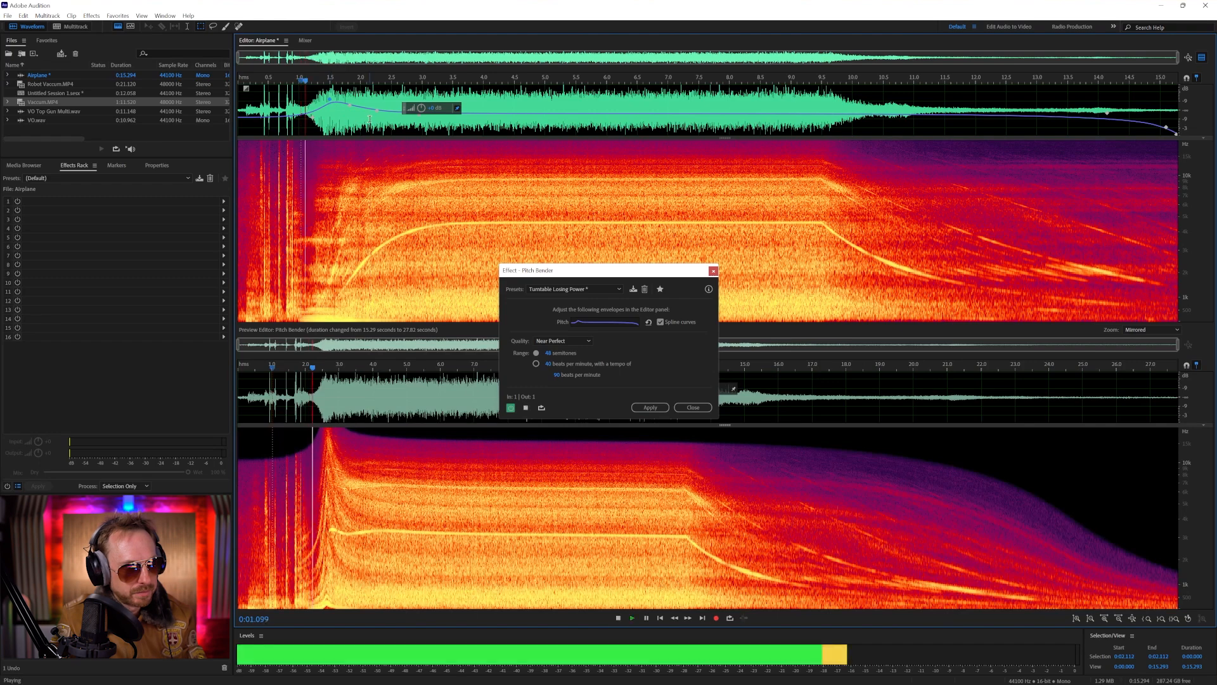
pyautogui.moveTo(330, 97); pyautogui.dragTo(333, 109)
pyautogui.press('space')
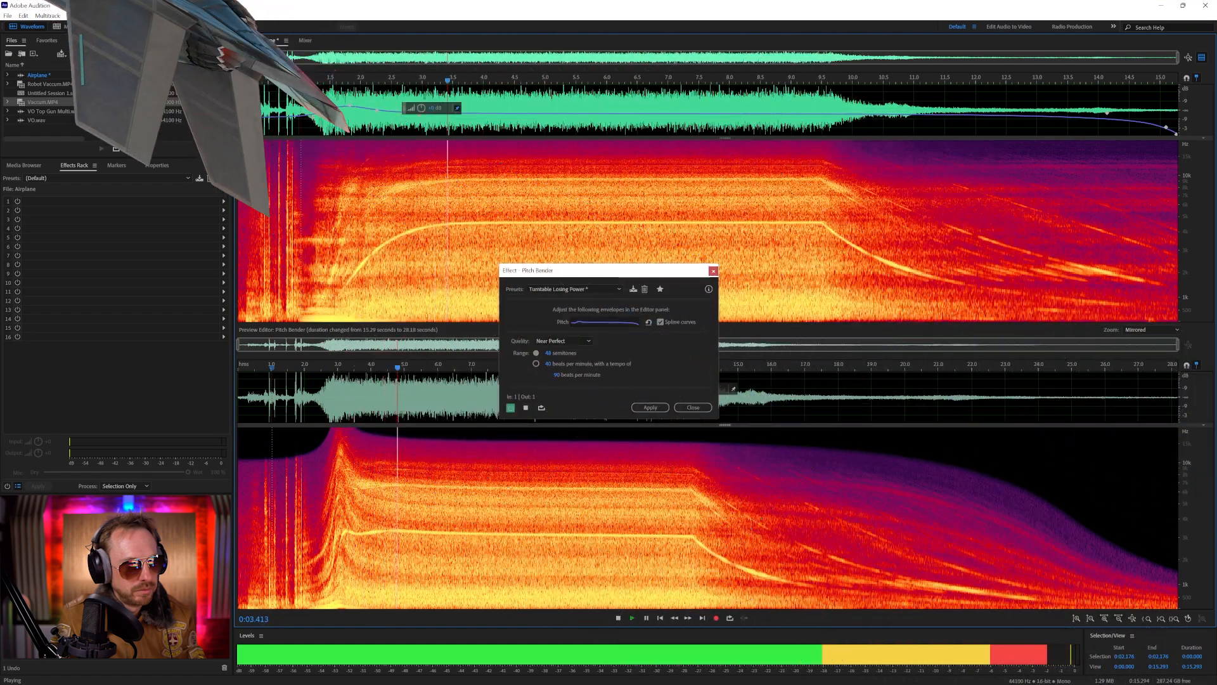
pyautogui.moveTo(334, 109); pyautogui.dragTo(330, 111)
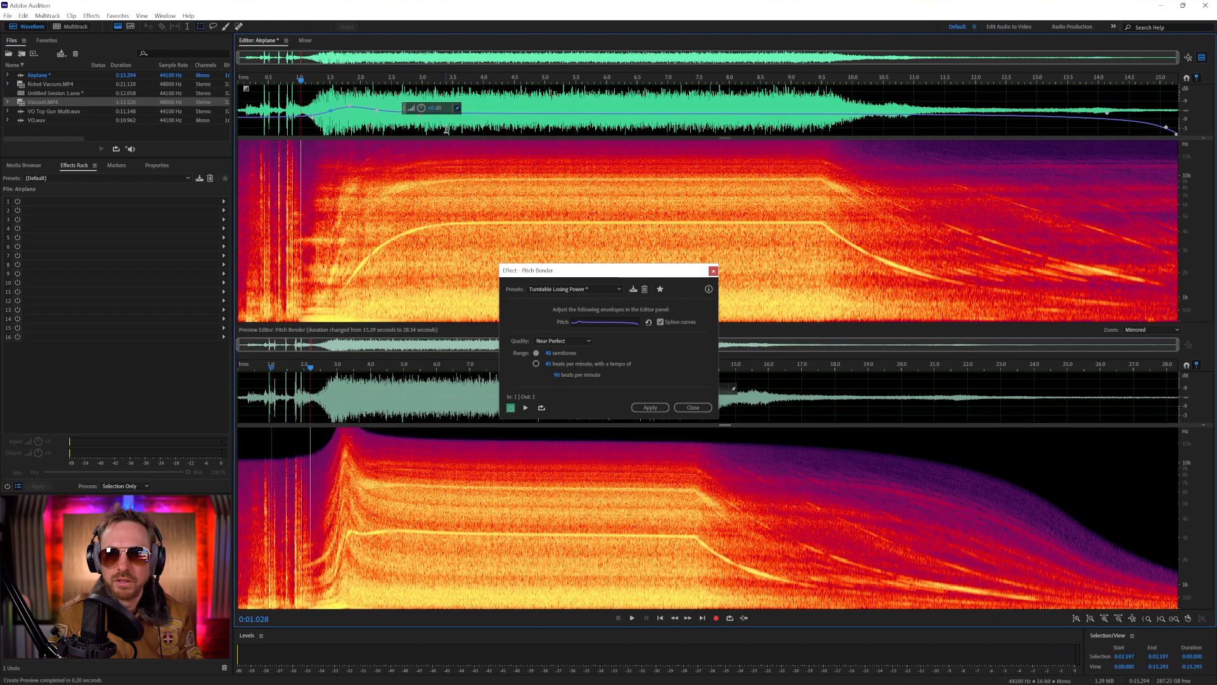
pyautogui.press('space')
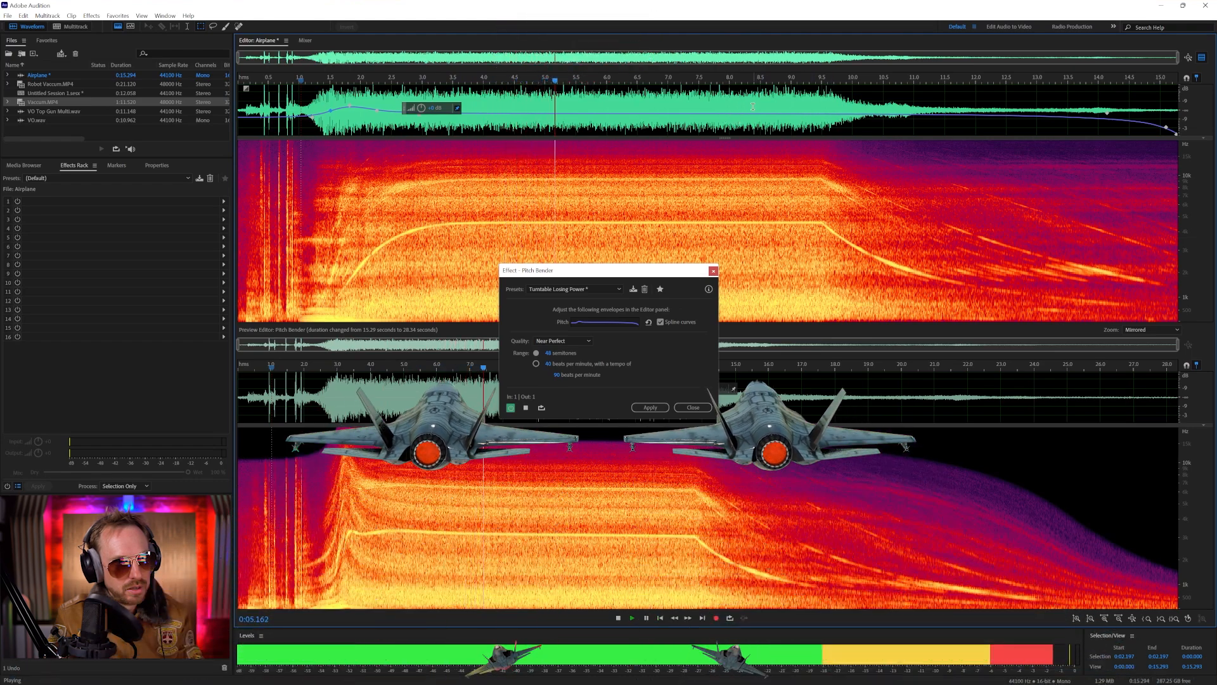
# Add pitch envelope points at about 8.3 and 9.5 seconds and preview the sound from around 7.8 seconds
pyautogui.click(748, 112)
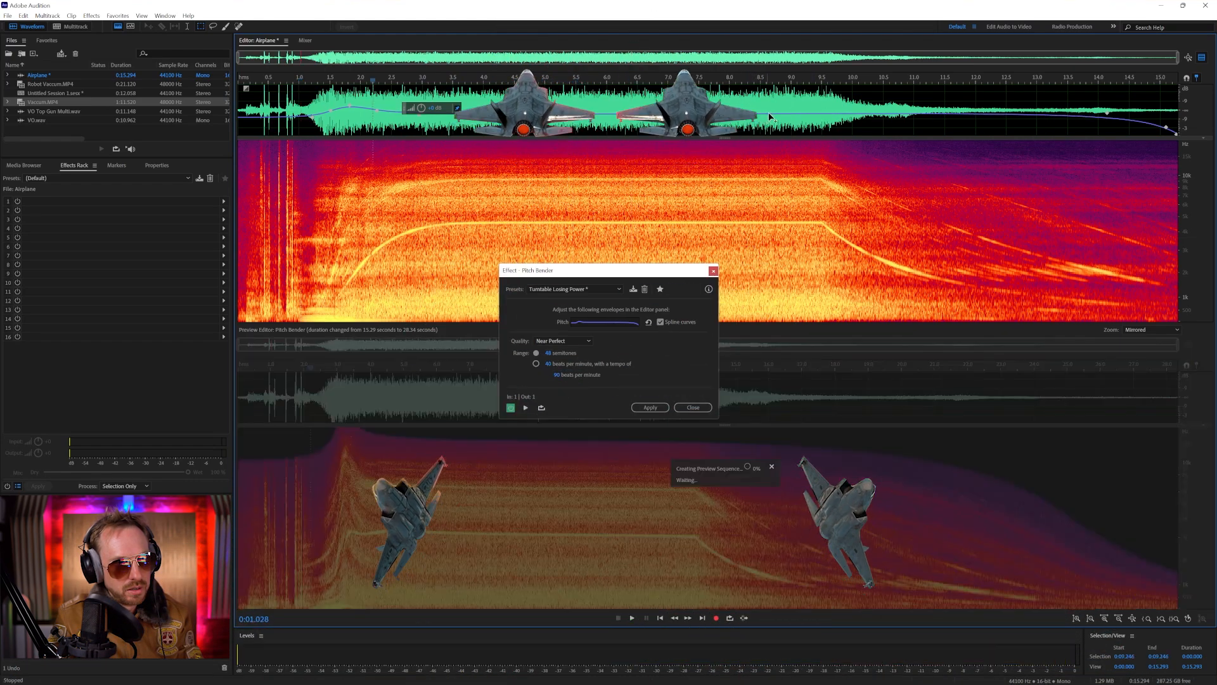
pyautogui.click(817, 112)
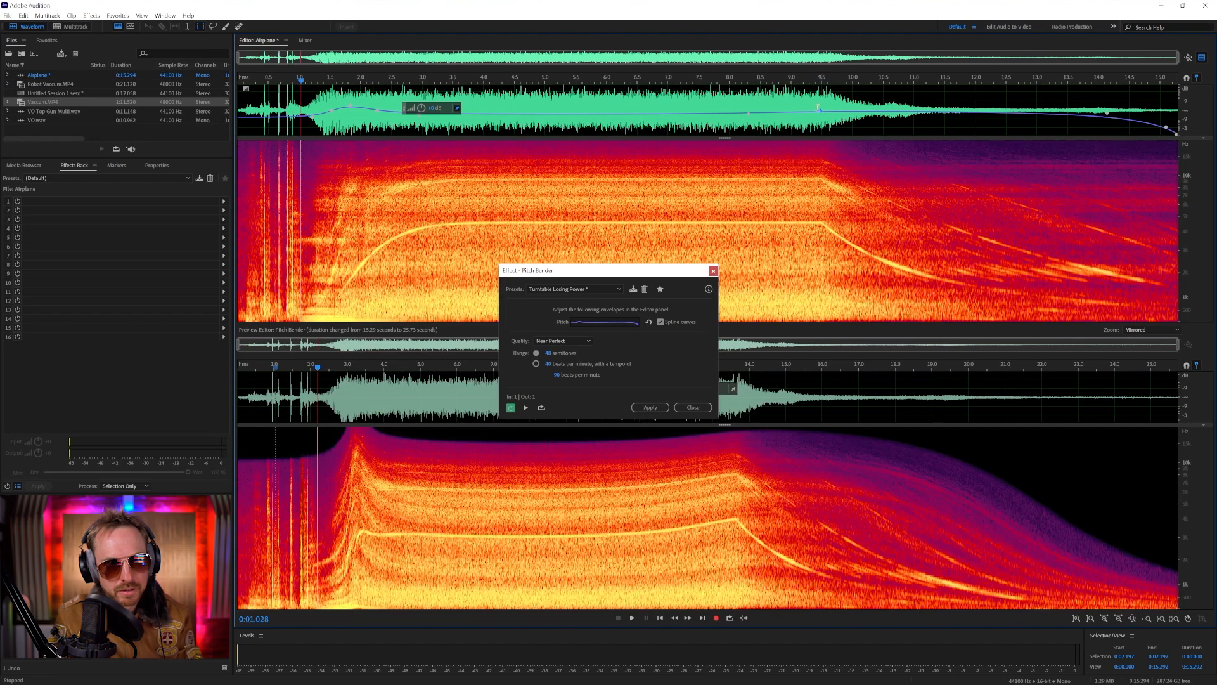
pyautogui.click(793, 82)
pyautogui.press('space')
pyautogui.click(715, 83)
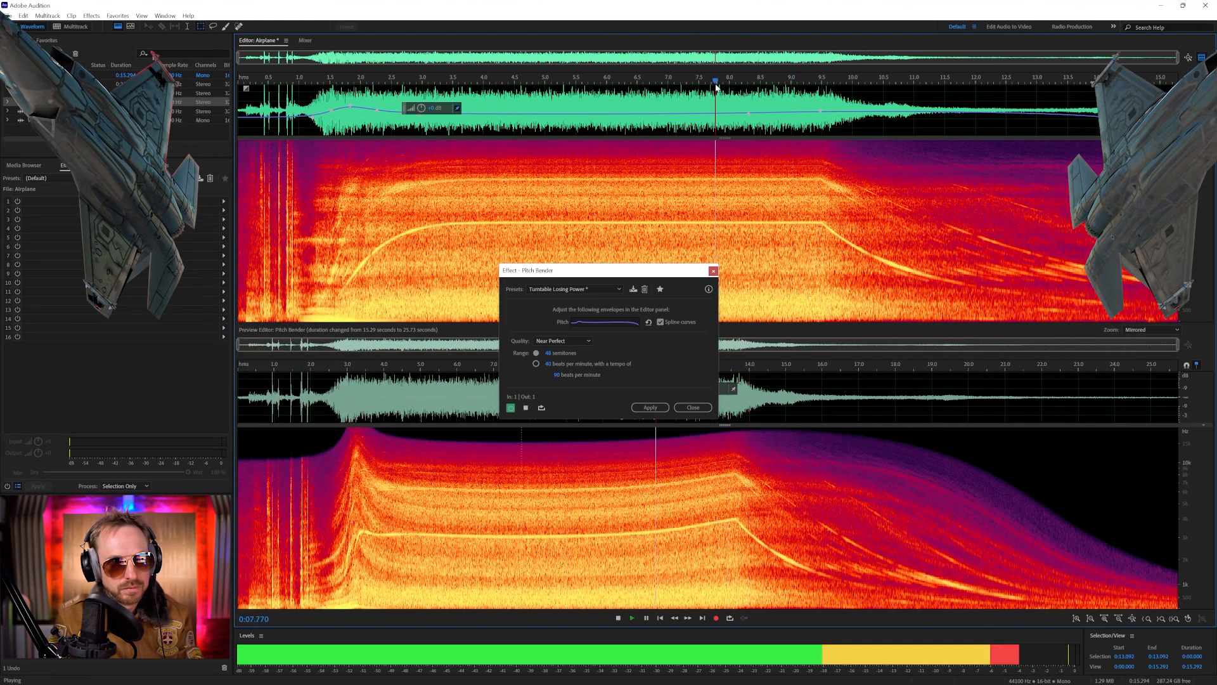
pyautogui.press('space')
pyautogui.press('space')
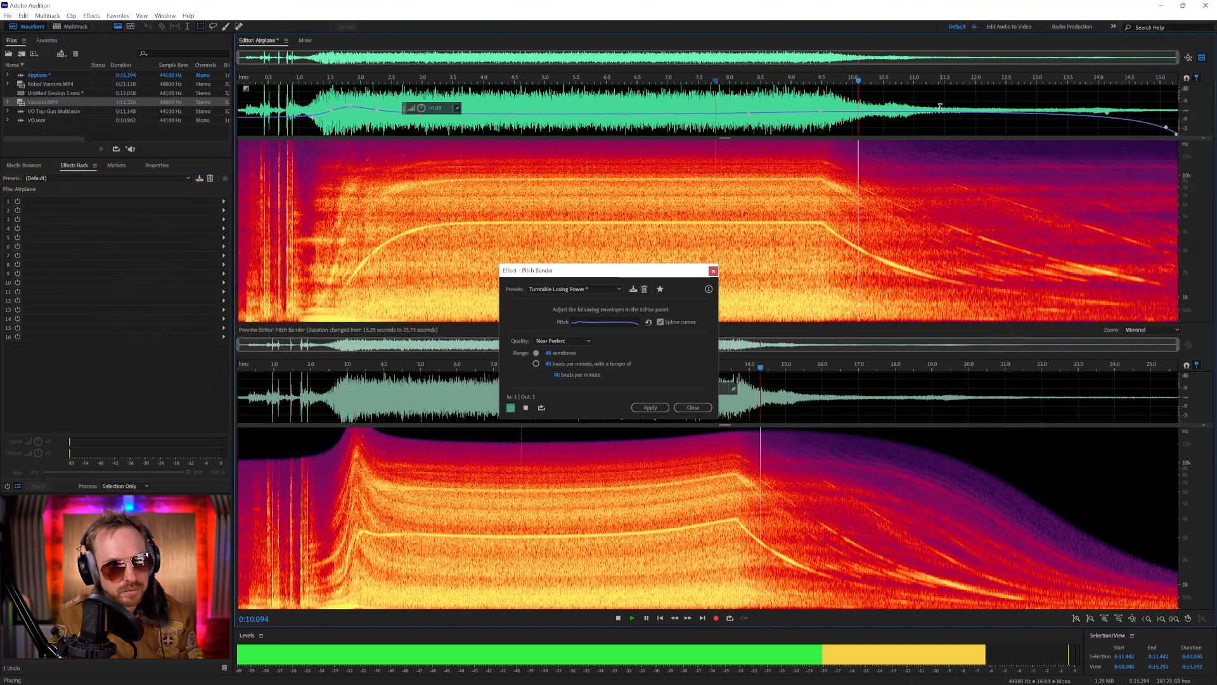
# Pull the pitch envelope sharply down around 12 seconds, starting the drop near 10.9 seconds, and preview it
pyautogui.press('space')
pyautogui.click(904, 112)
pyautogui.moveTo(941, 115); pyautogui.dragTo(953, 132)
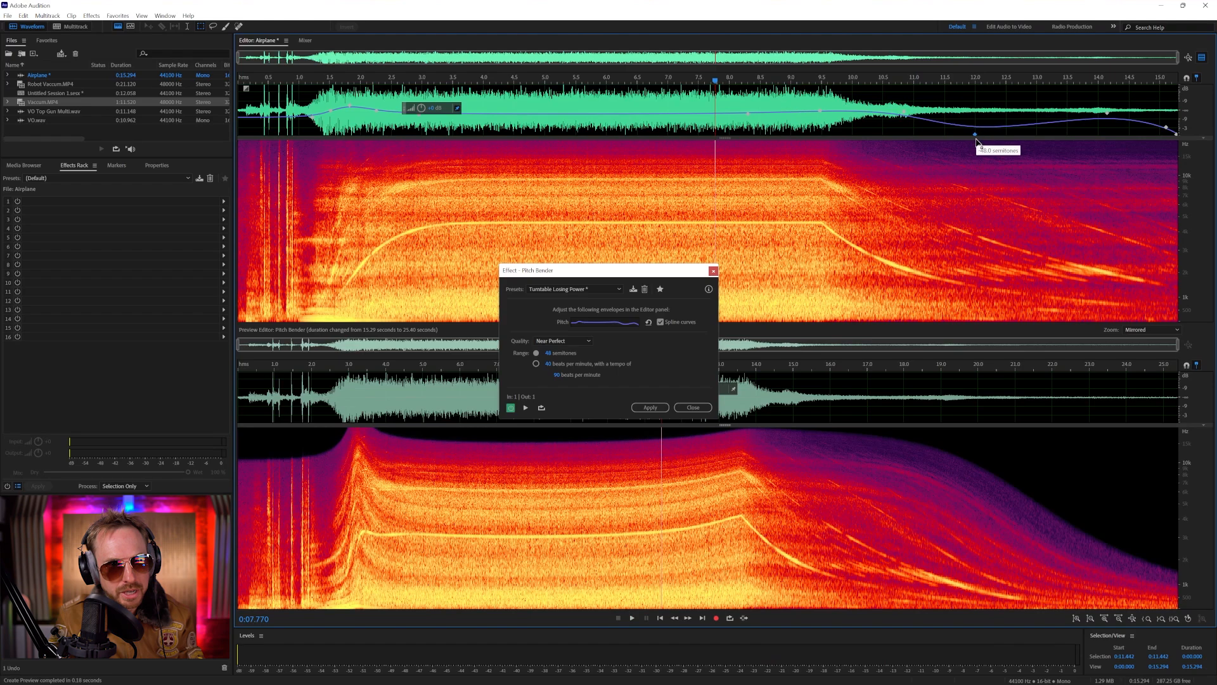
pyautogui.press('space')
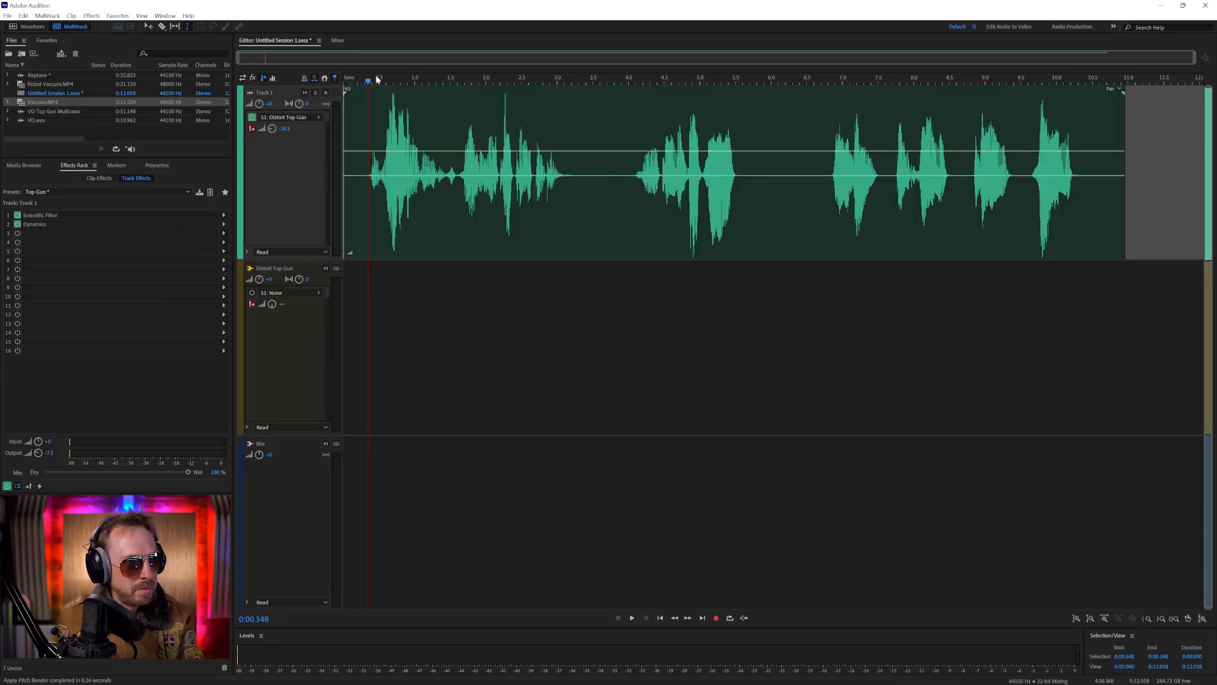
pyautogui.moveTo(29, 99); pyautogui.dragTo(409, 366)
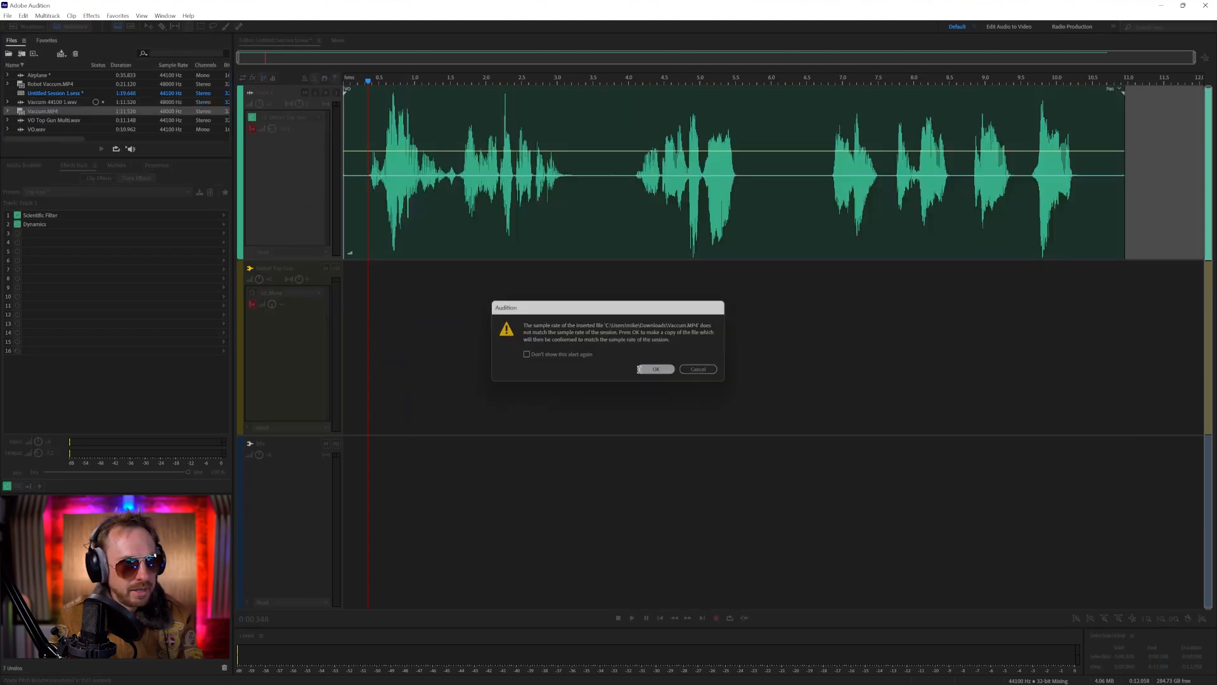
pyautogui.click(656, 370)
pyautogui.moveTo(582, 475); pyautogui.dragTo(528, 404)
pyautogui.click(472, 374)
pyautogui.press('Delete')
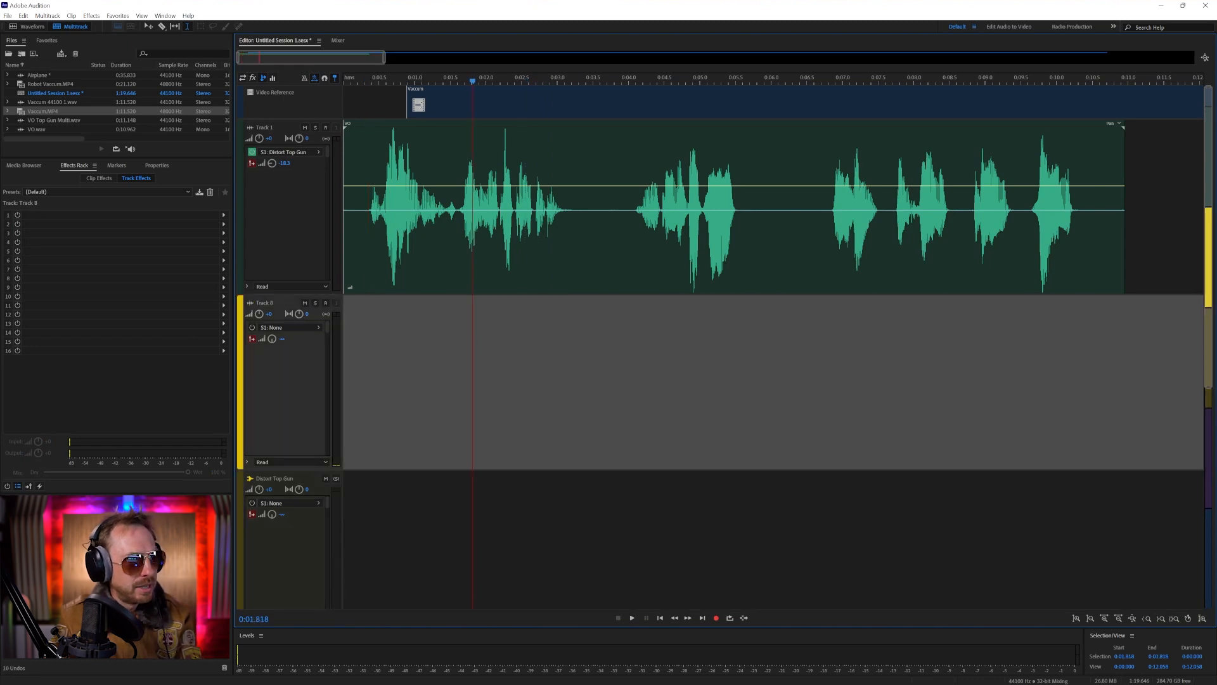
pyautogui.click(424, 105)
pyautogui.press('Delete')
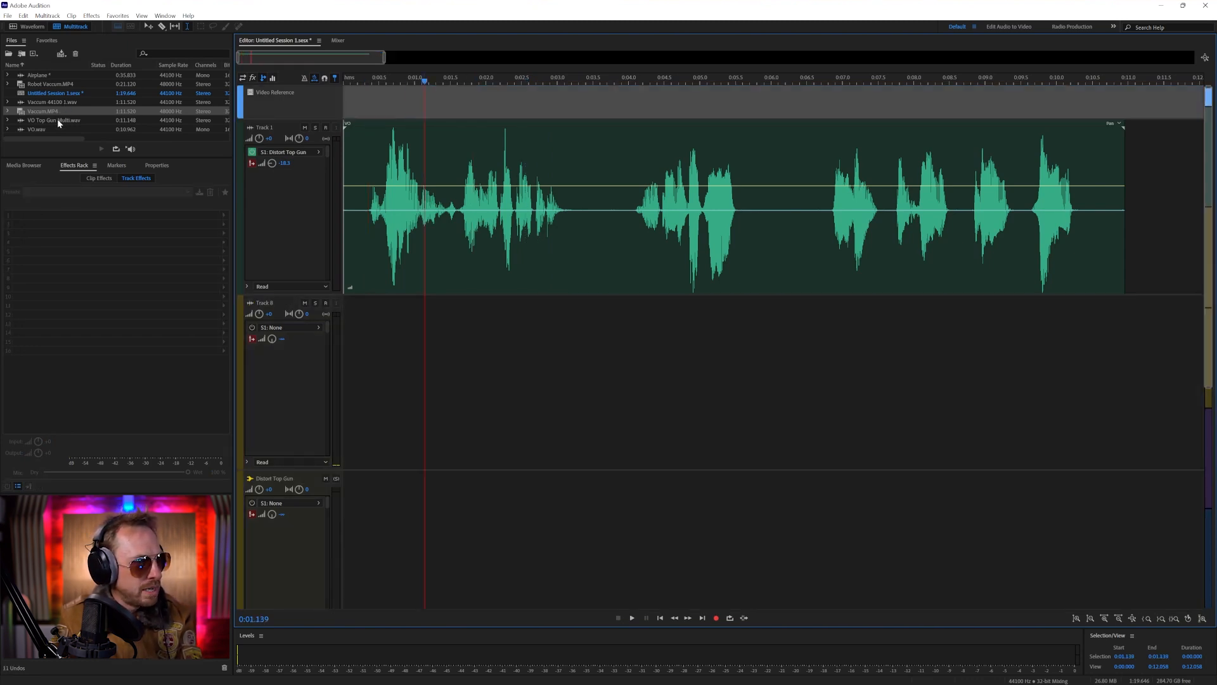
# Place Airplane on Track 8, delete its section up to about 2.35 seconds, and move the clip to the session start
pyautogui.click(50, 100)
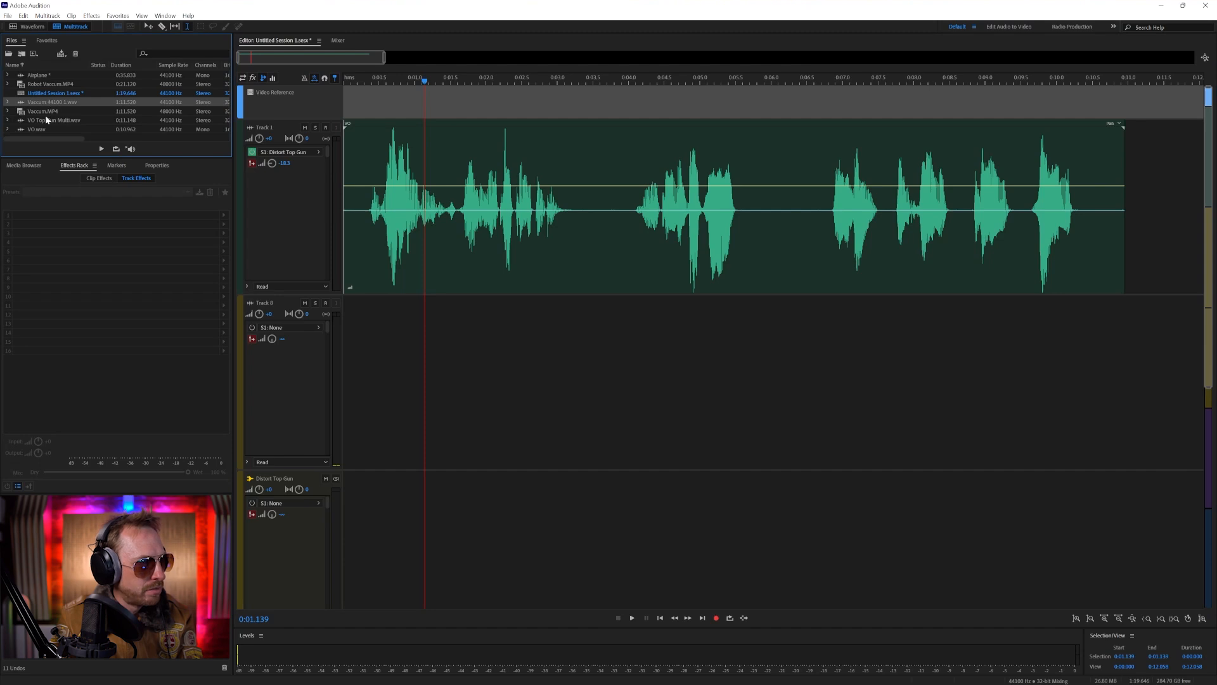
pyautogui.moveTo(40, 77); pyautogui.dragTo(374, 417)
pyautogui.moveTo(511, 393); pyautogui.dragTo(344, 387)
pyautogui.press('Delete')
pyautogui.moveTo(549, 306); pyautogui.dragTo(346, 314)
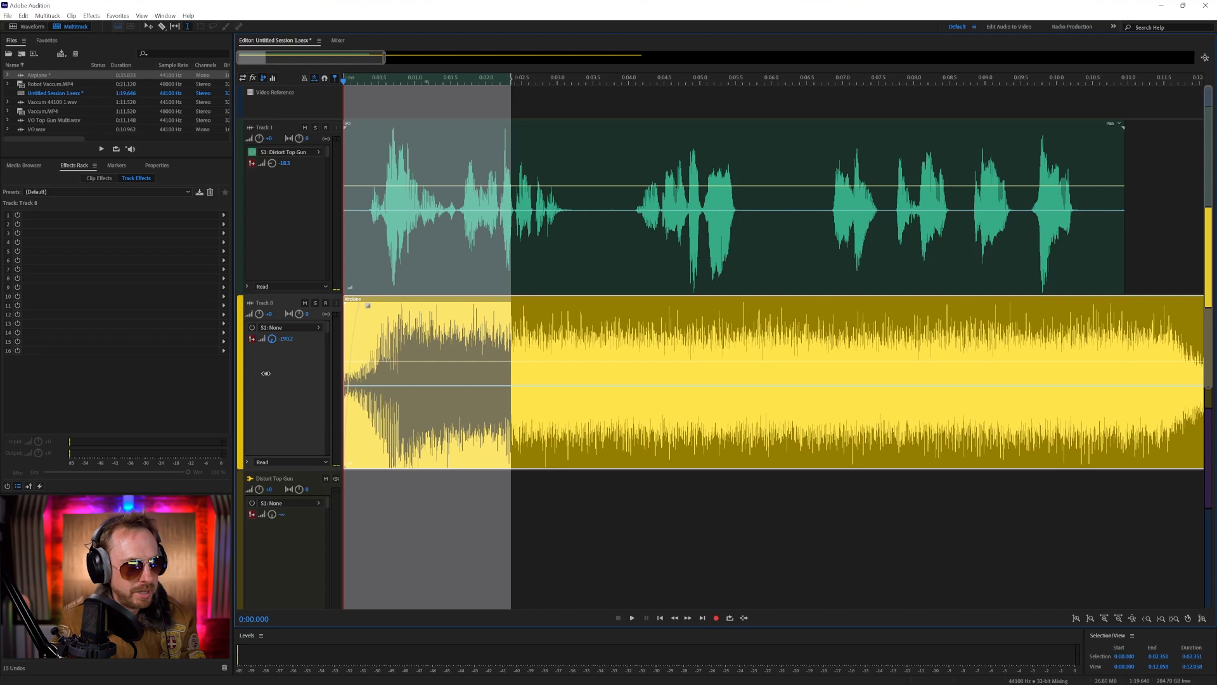
# Lower Track 8's volume to -13.5 dB during playback and add a Studio Reverb with the Great Hall preset to the track
pyautogui.press('space')
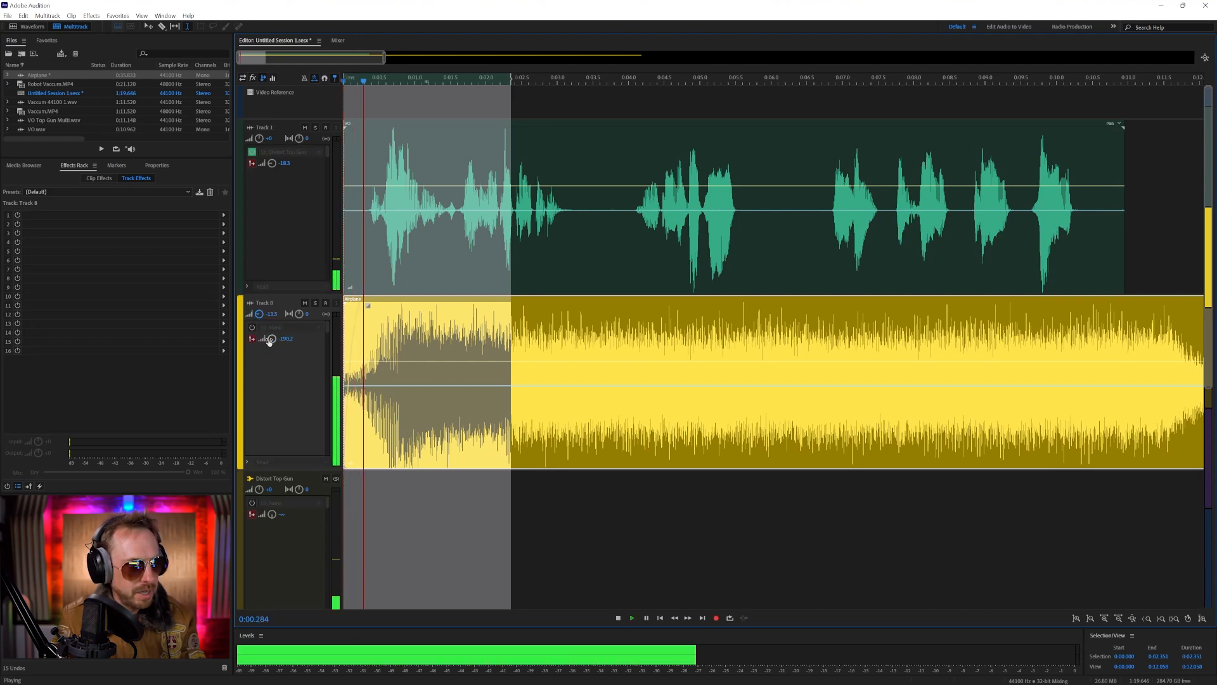
pyautogui.click(223, 215)
pyautogui.moveTo(280, 310)
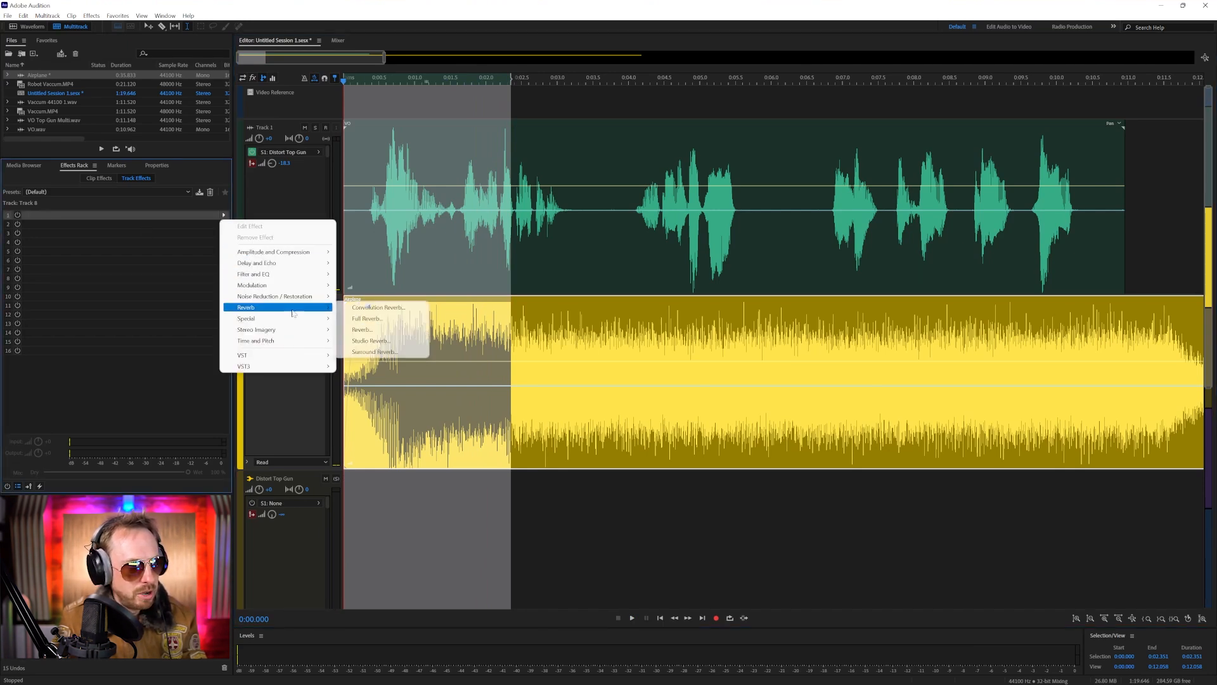
pyautogui.click(370, 341)
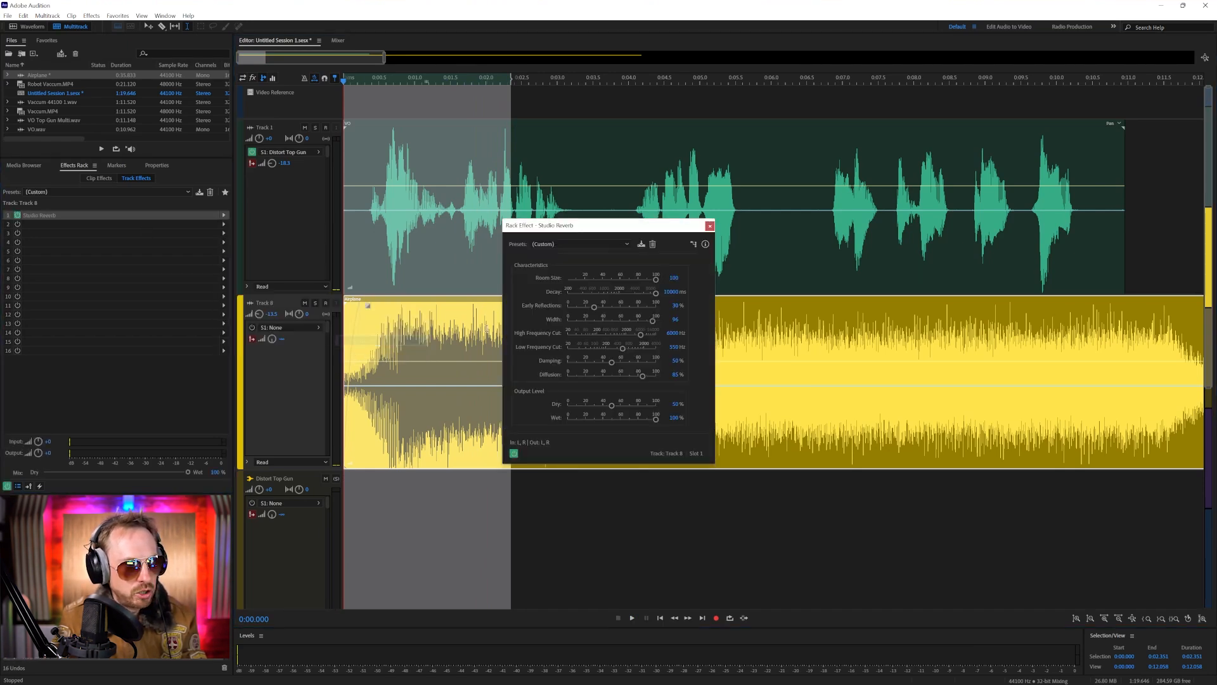
pyautogui.click(553, 245)
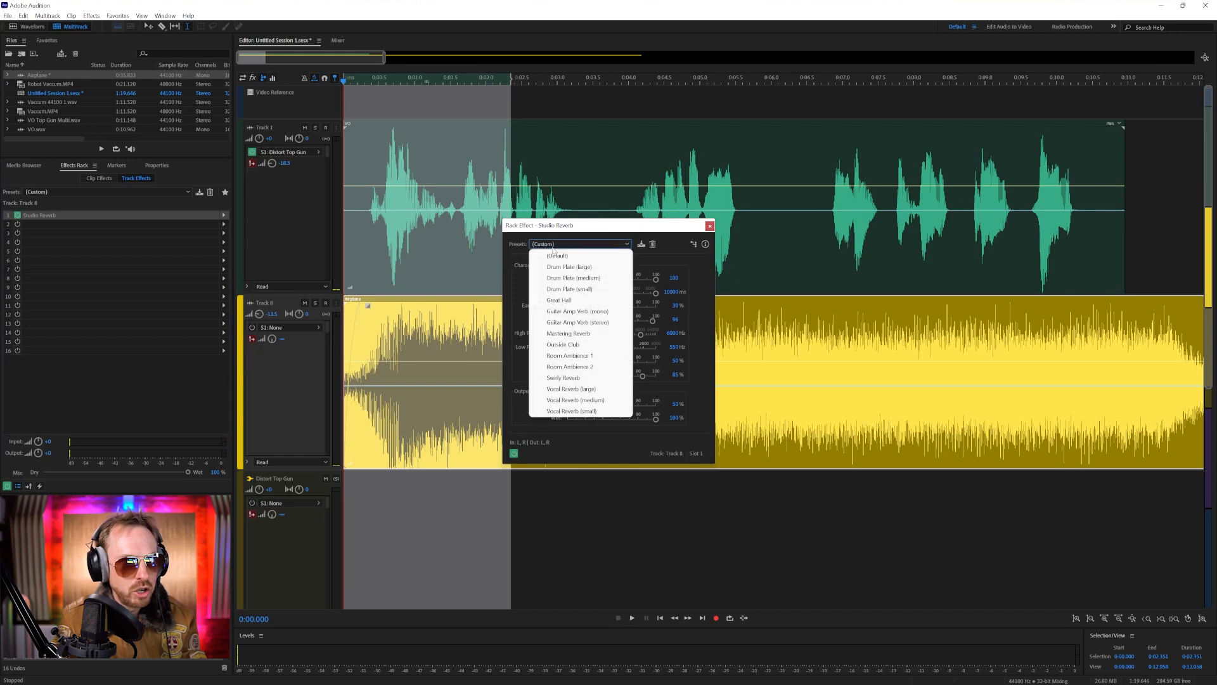
pyautogui.click(583, 301)
pyautogui.press('space')
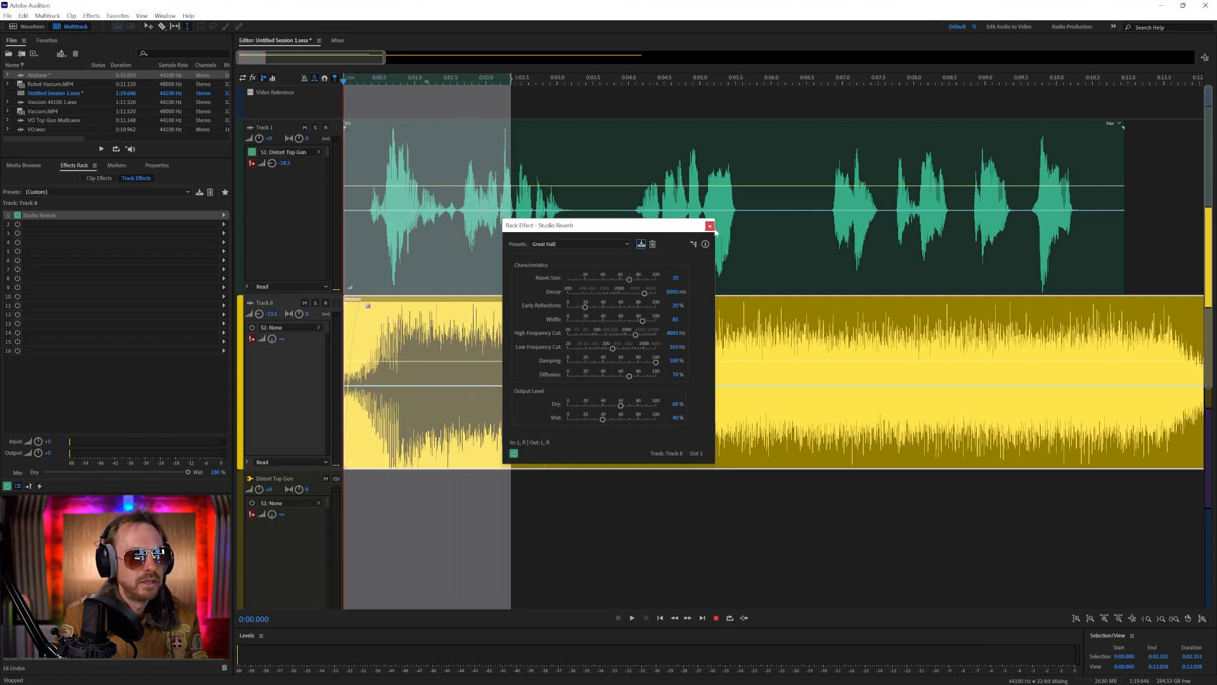
# Move the VO clip on Track 1 to start at about 0.6 seconds and play the session
pyautogui.moveTo(399, 128); pyautogui.dragTo(443, 128)
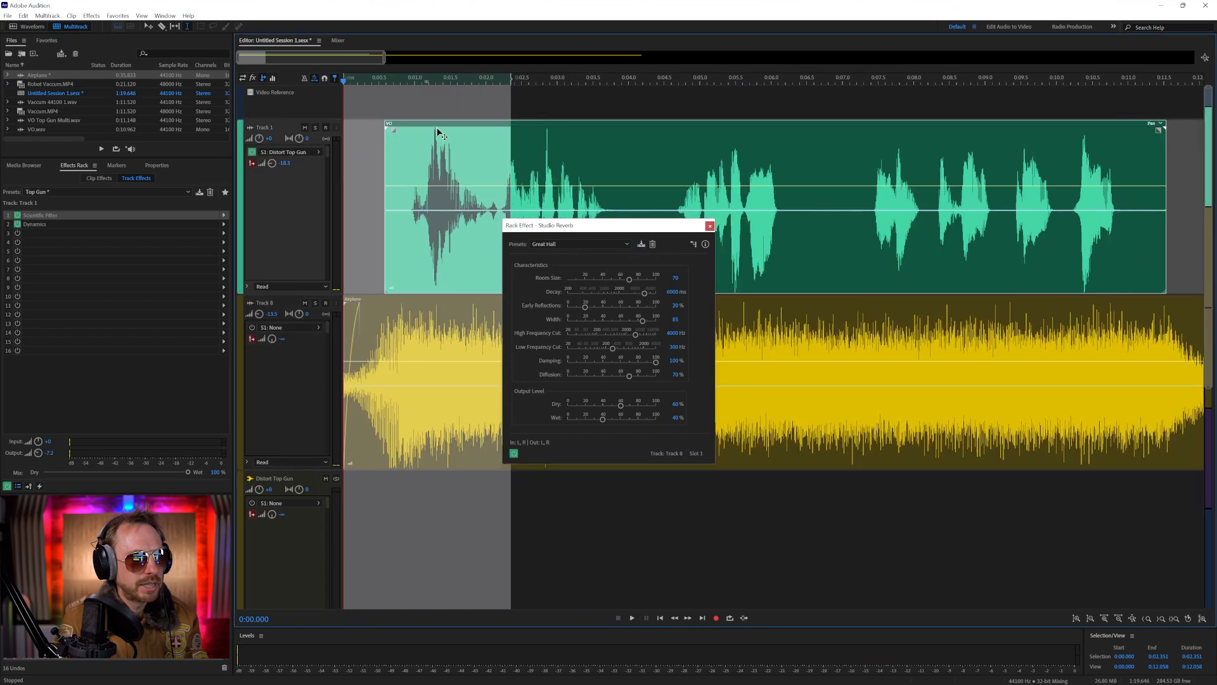
pyautogui.press('space')
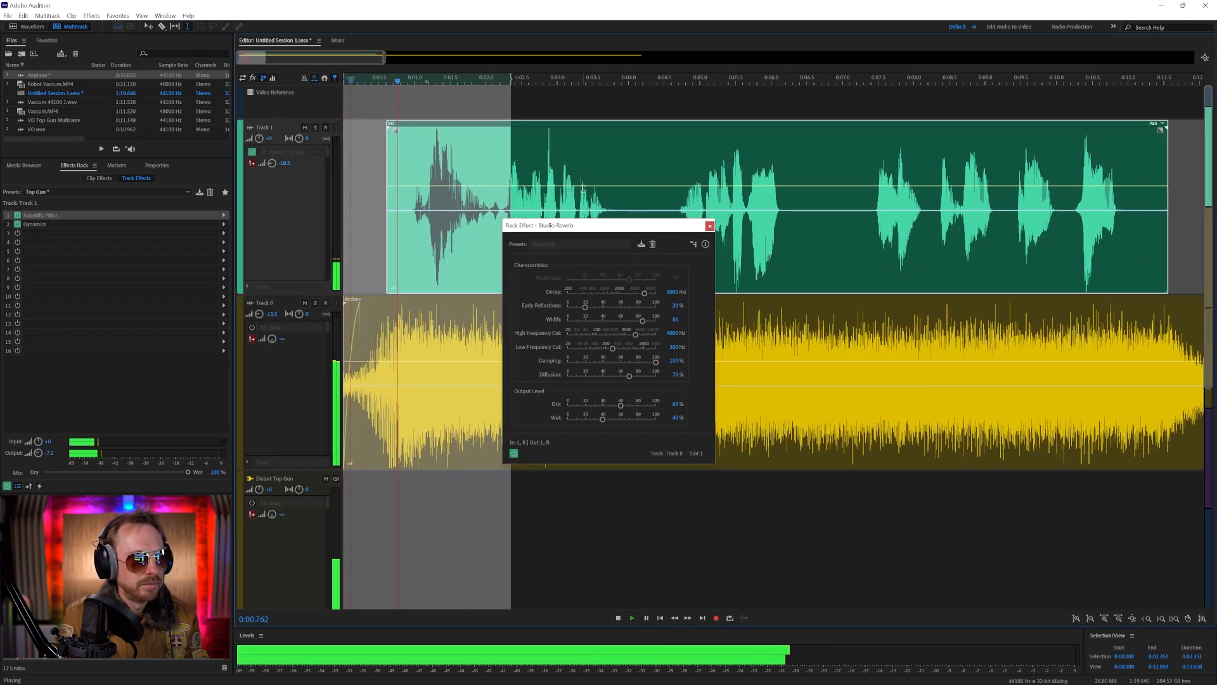
# Close the Studio Reverb settings and play the session from about 2.2 seconds
pyautogui.click(709, 226)
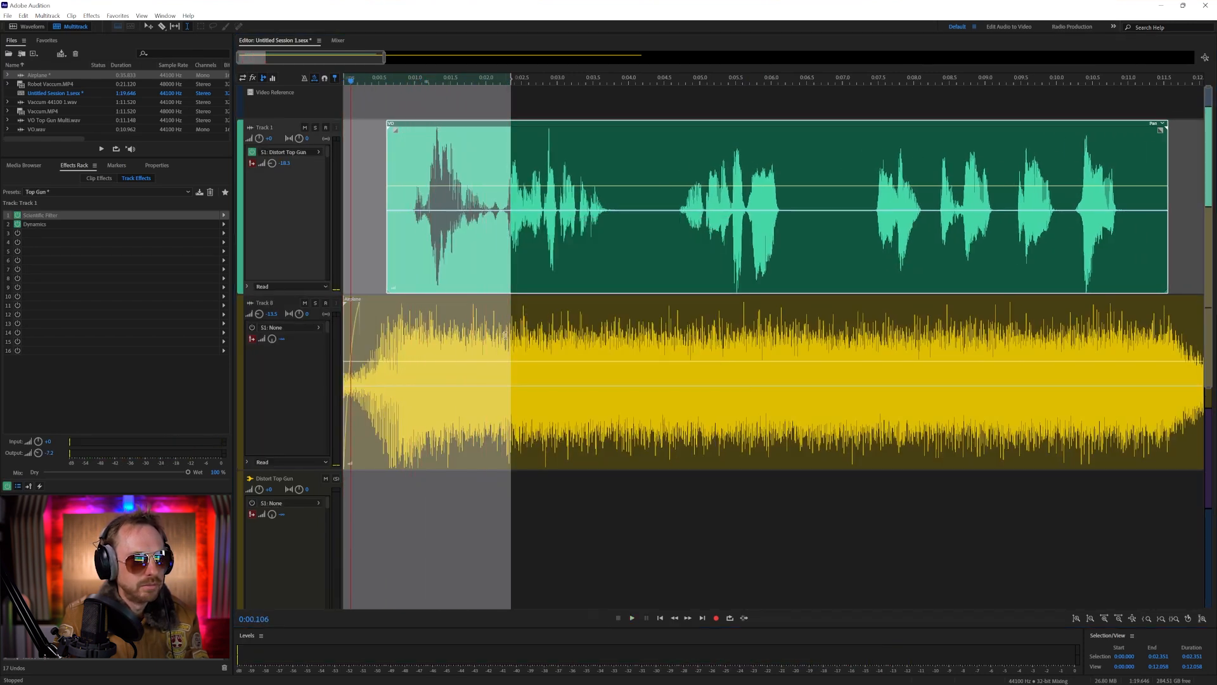
pyautogui.click(503, 317)
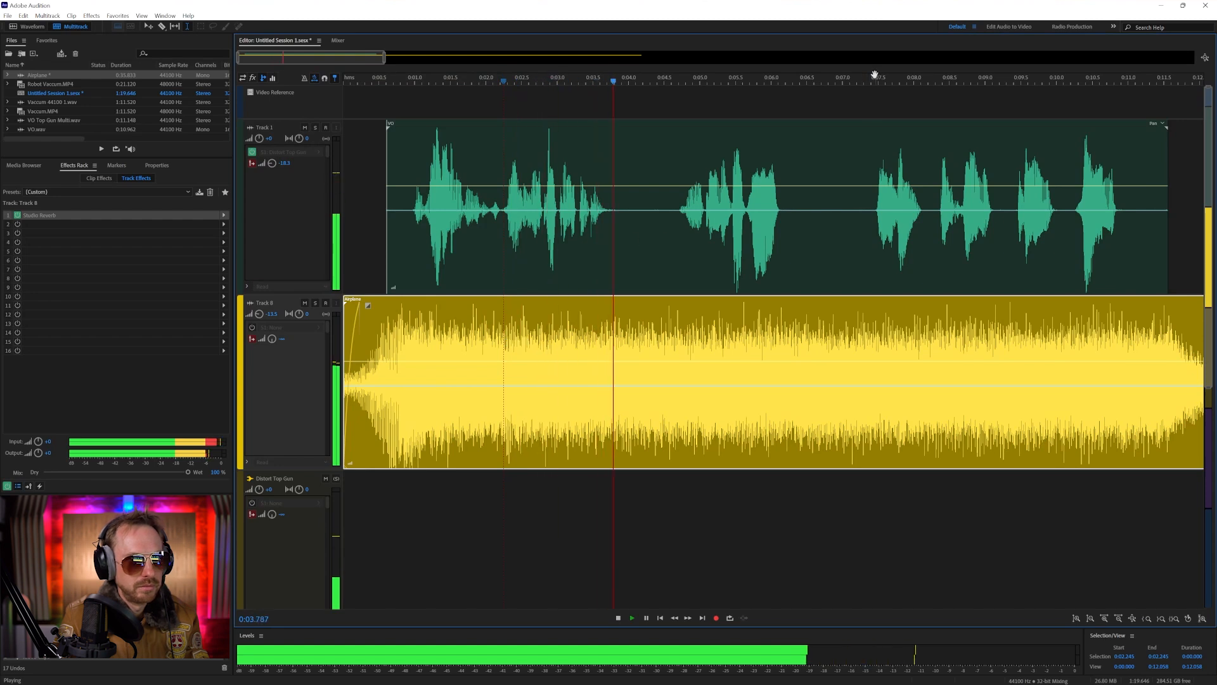
pyautogui.scroll(-5, 856, 78)
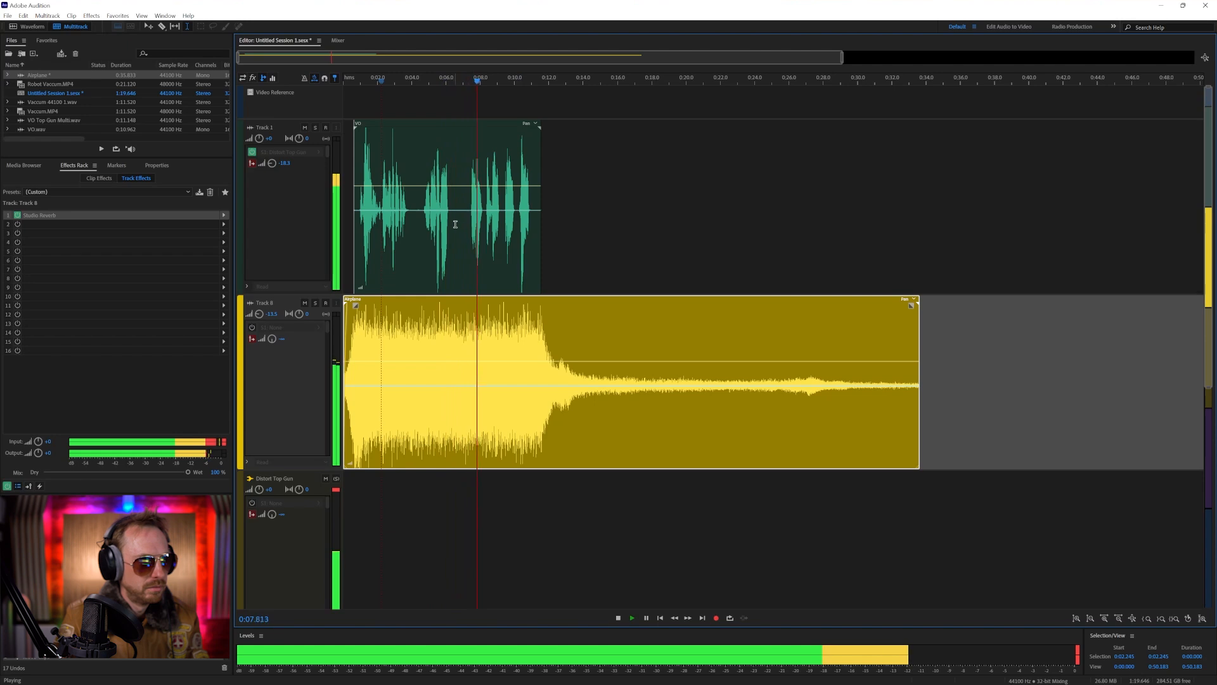
# Delete the silent gaps in Track 1's VO clip, from about 6.3 to 7.0 seconds and around 4 seconds
pyautogui.moveTo(451, 223); pyautogui.dragTo(463, 223)
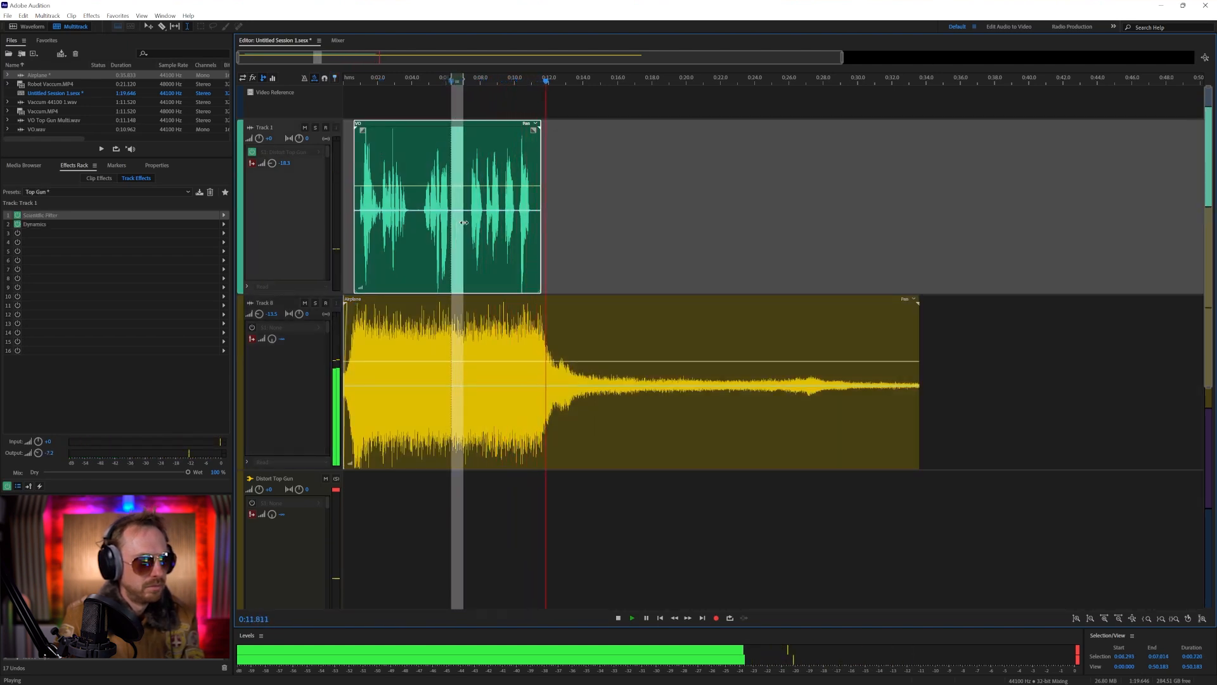
pyautogui.press('space')
pyautogui.press('Delete')
pyautogui.moveTo(412, 225); pyautogui.dragTo(417, 225)
pyautogui.press('Delete')
pyautogui.click(568, 234)
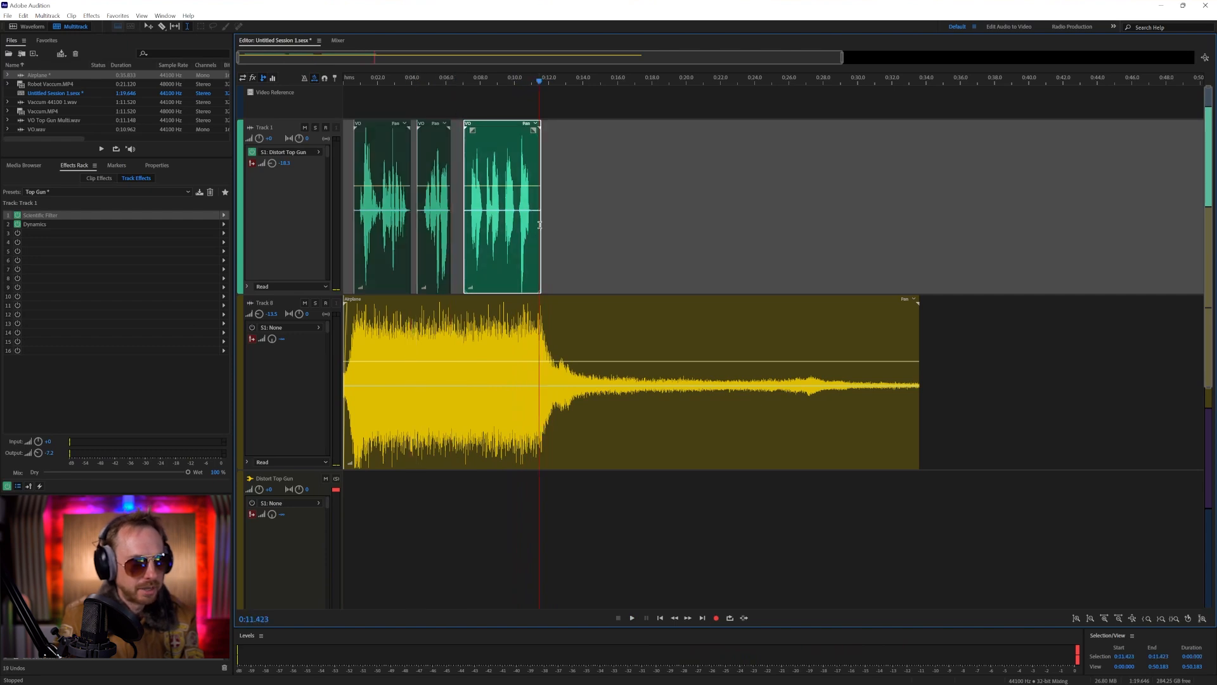
# Try cutting a section of the Airplane clip near 10 seconds and closing the gap, preview the join, and undo the cut
pyautogui.moveTo(513, 322); pyautogui.dragTo(530, 299)
pyautogui.press('Delete')
pyautogui.click(569, 267)
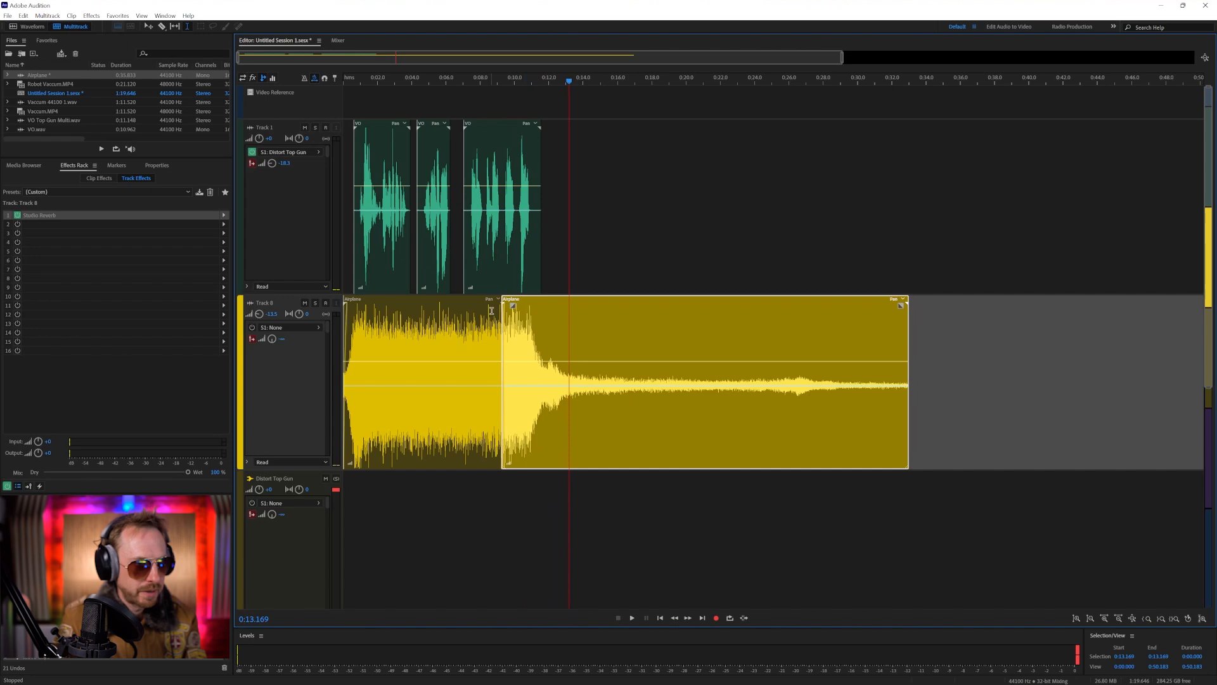
pyautogui.click(484, 309)
pyautogui.press('space')
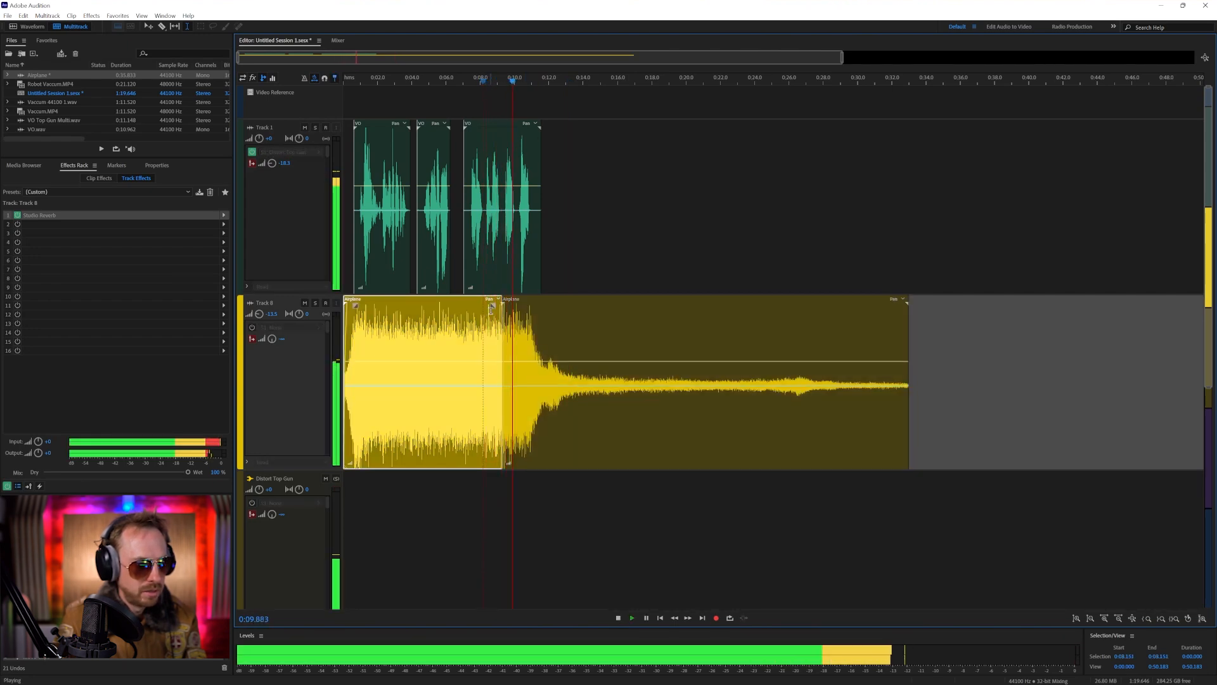
pyautogui.press('space')
pyautogui.hotkey('ctrl', 'z')
pyautogui.hotkey('ctrl', 'z')
# Delete a short section of the Airplane clip around 5 seconds, move the remainder earlier to close the gap, and play across the join
pyautogui.moveTo(438, 325); pyautogui.dragTo(427, 324)
pyautogui.press('Delete')
pyautogui.click(588, 275)
pyautogui.moveTo(530, 300); pyautogui.dragTo(514, 300)
pyautogui.click(409, 315)
pyautogui.press('space')
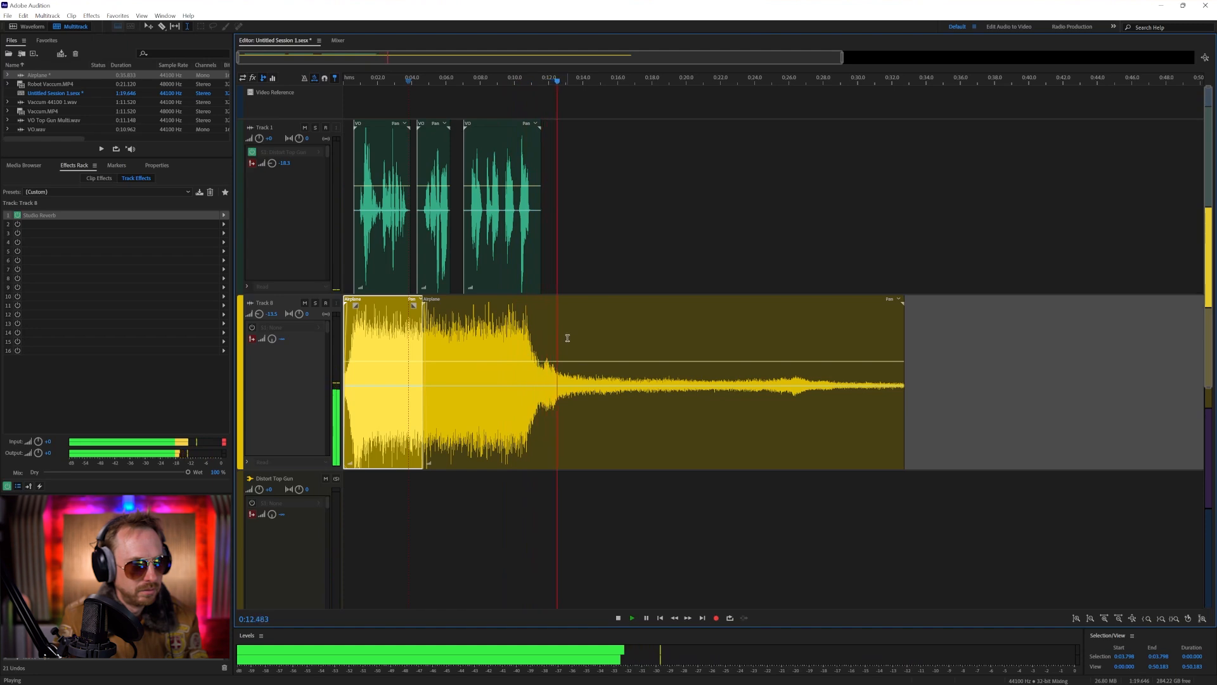
# Delete the Airplane clip's tail after about 14.5 seconds, add a fade-out starting near 11 seconds, and preview the ending
pyautogui.press('space')
pyautogui.moveTo(593, 356); pyautogui.dragTo(949, 403)
pyautogui.press('Delete')
pyautogui.moveTo(583, 305); pyautogui.dragTo(523, 307)
pyautogui.click(538, 382)
pyautogui.press('space')
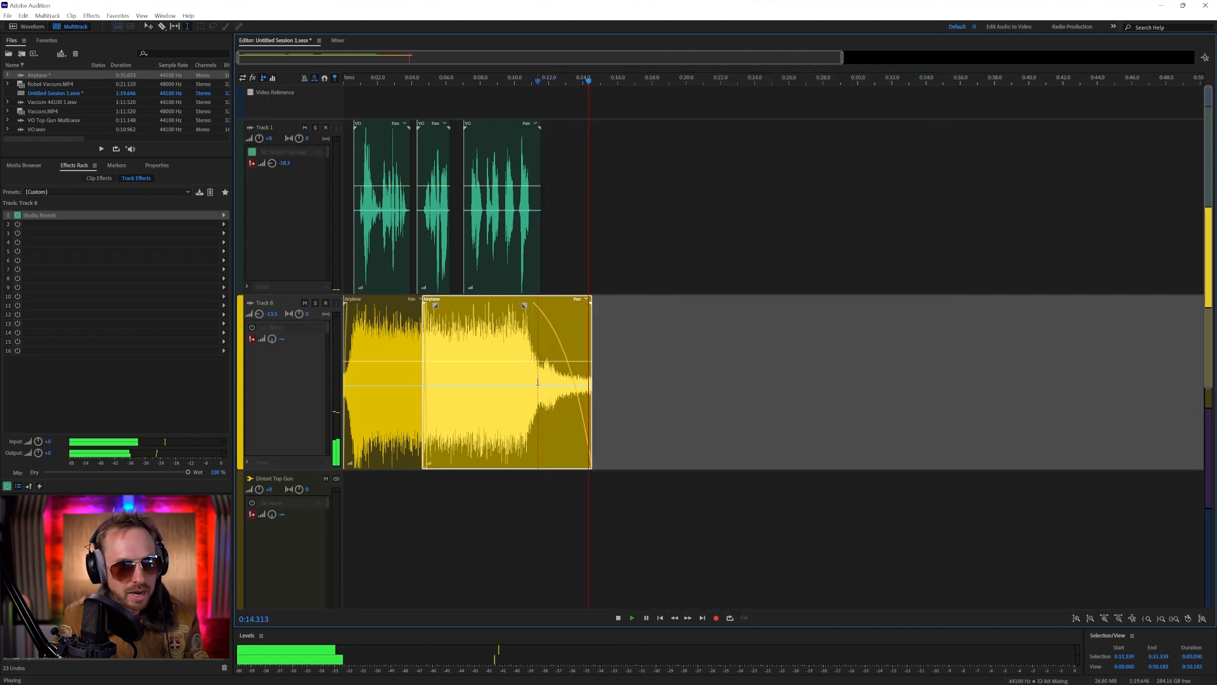
pyautogui.press('space')
pyautogui.click(558, 209)
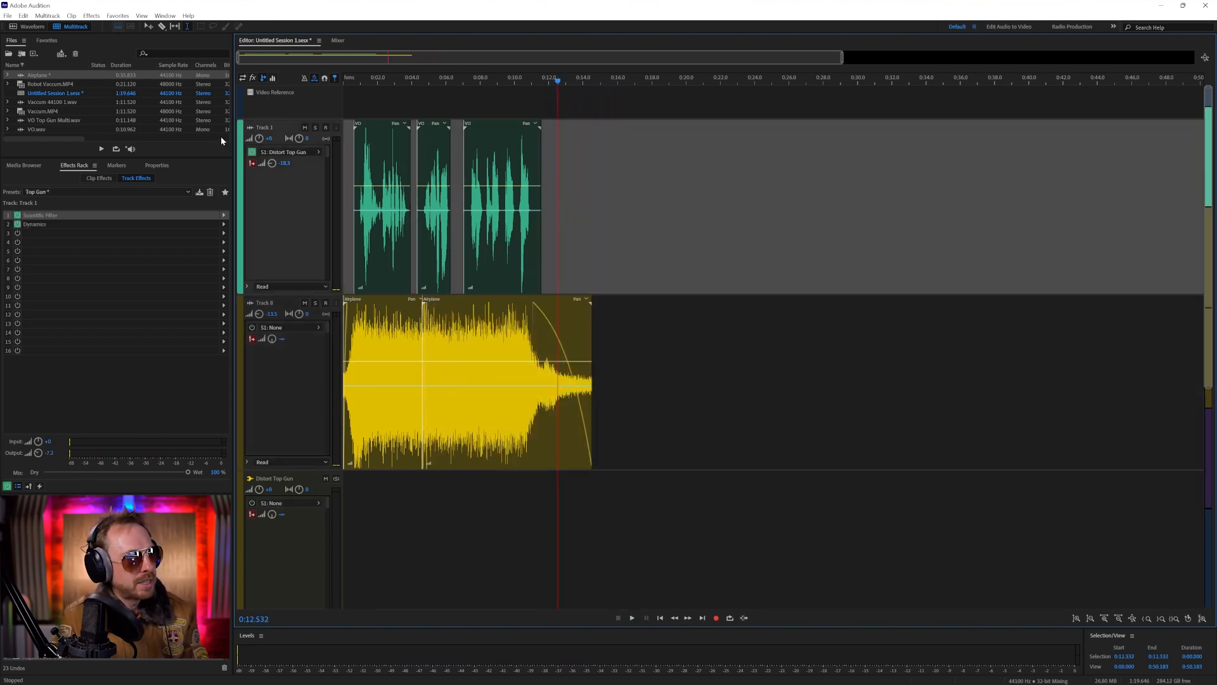
# Open Robot Vaccum.MP4, play it from about 5.5 seconds, and move its video window out of the way
pyautogui.doubleClick(37, 82)
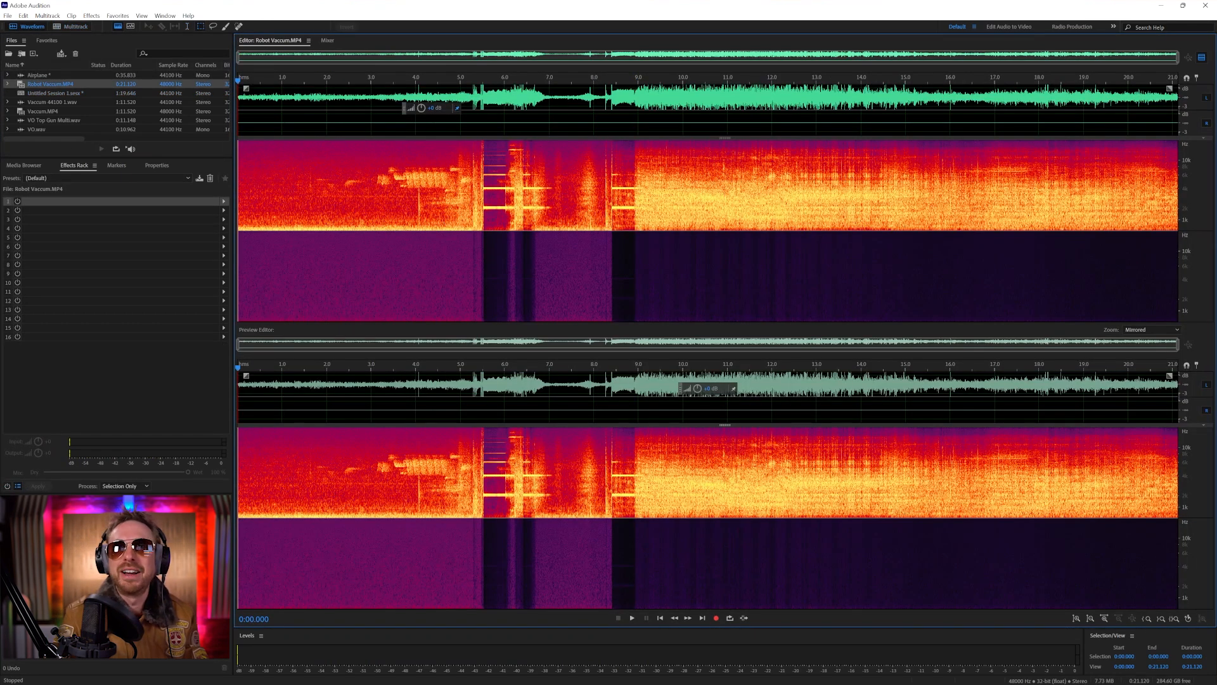
pyautogui.moveTo(1014, 0); pyautogui.dragTo(972, 398)
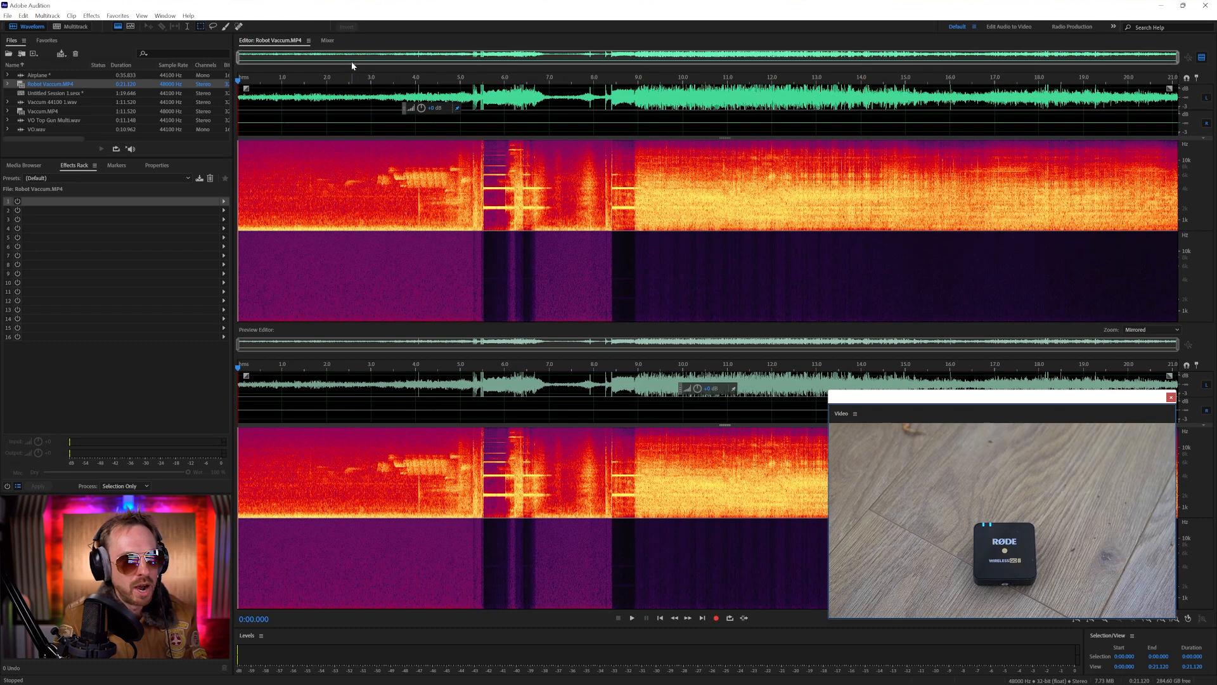
pyautogui.moveTo(381, 78); pyautogui.dragTo(483, 79)
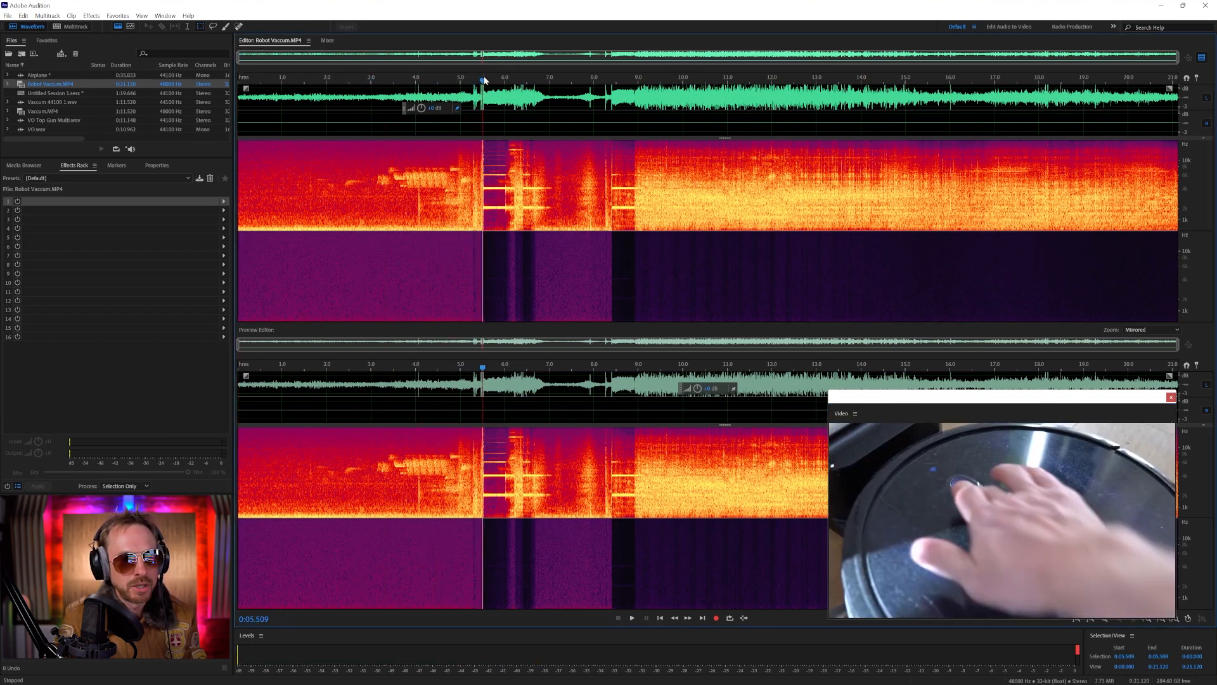
pyautogui.press('space')
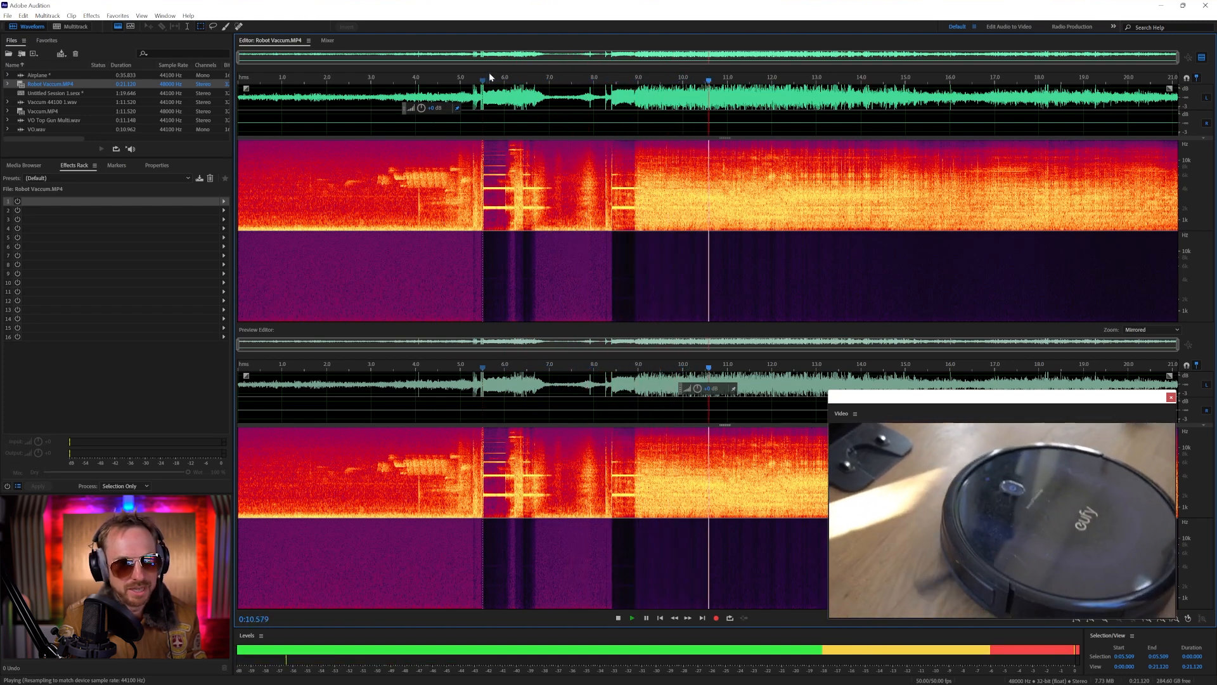
pyautogui.press('space')
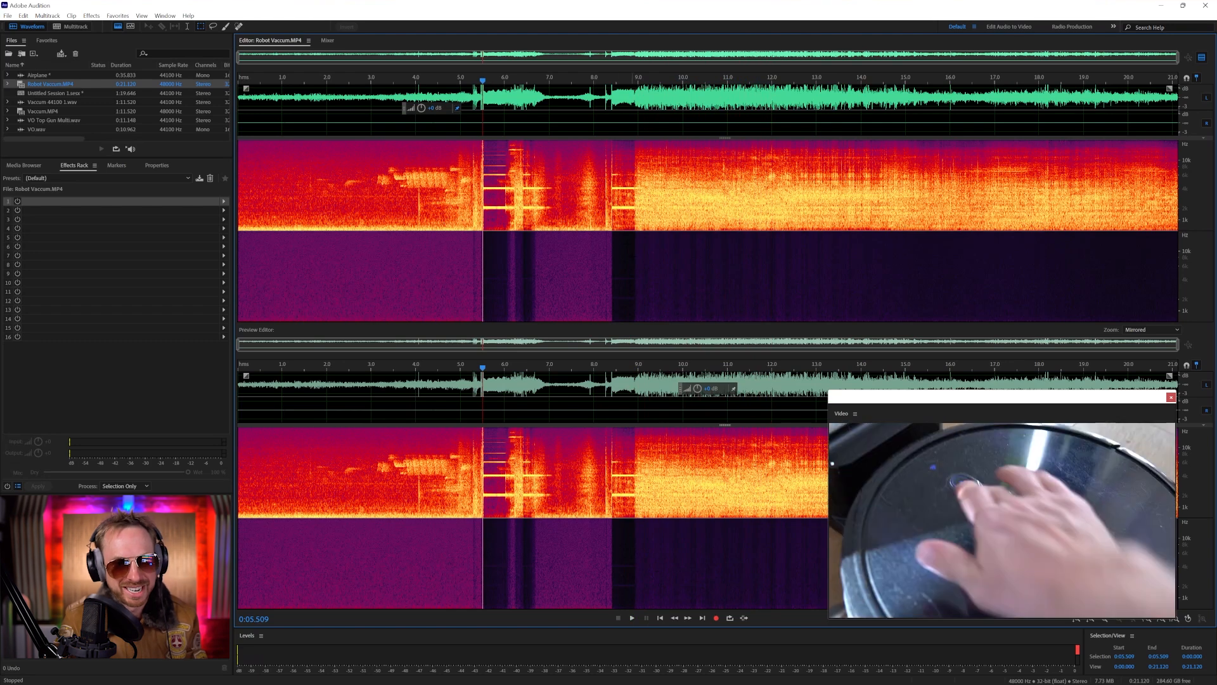
pyautogui.moveTo(885, 398); pyautogui.dragTo(1216, 73)
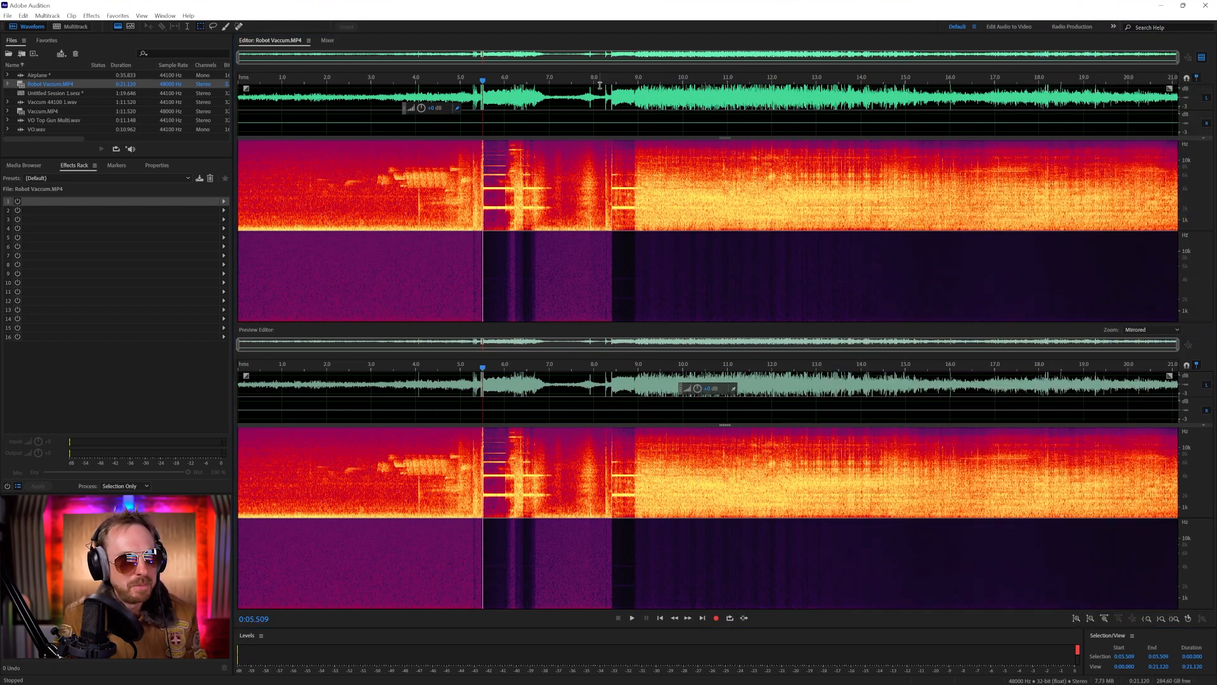
# Disable the empty right channel and select the left channel from about 5.1 to 15.8 seconds
pyautogui.moveTo(467, 100); pyautogui.dragTo(805, 102)
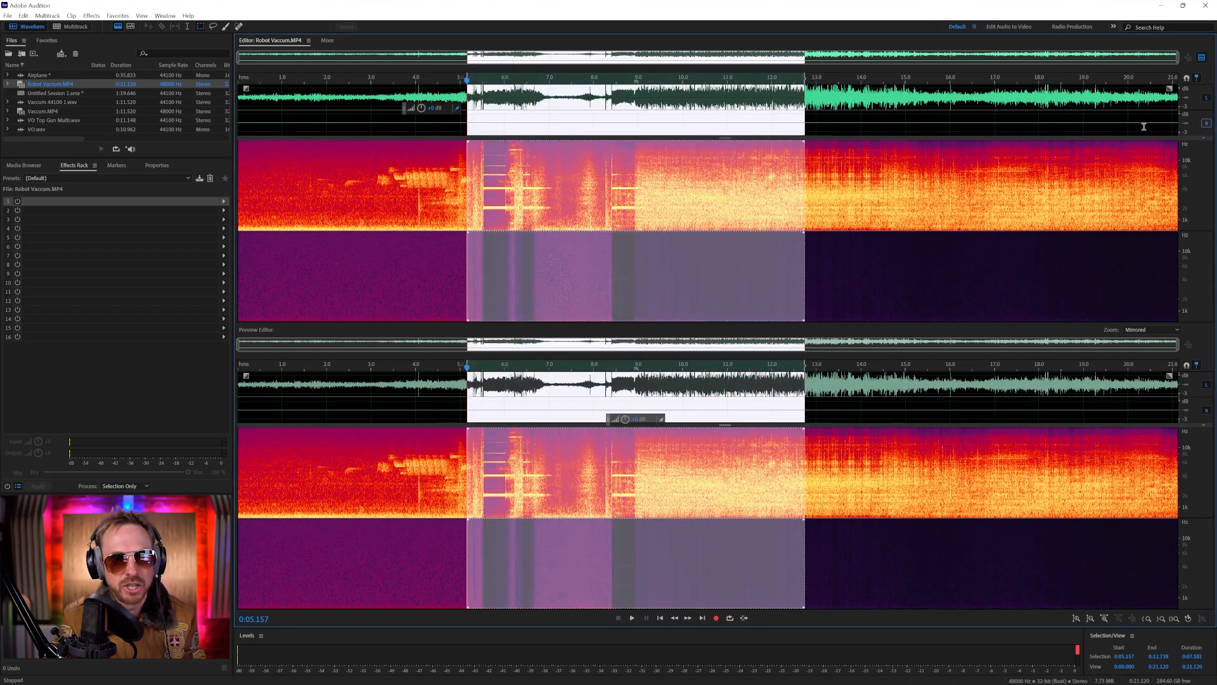
pyautogui.click(1206, 123)
pyautogui.moveTo(463, 100); pyautogui.dragTo(939, 100)
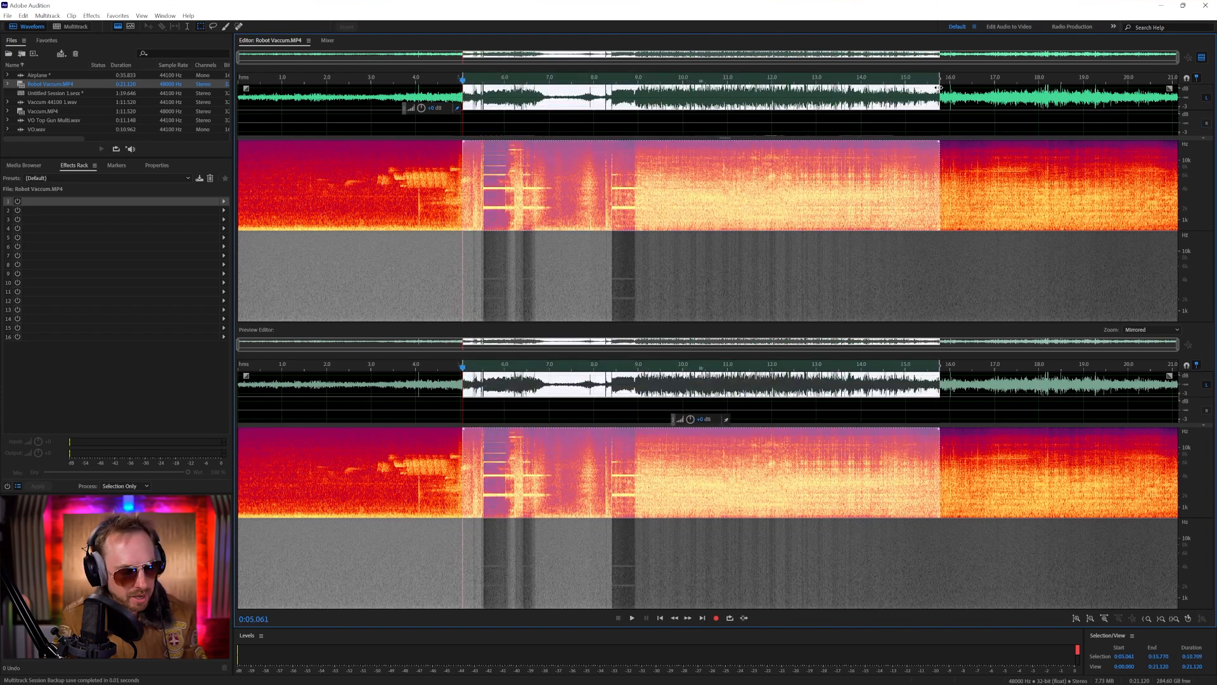
# Create a mono, 44100 Hz, 16-bit audio file named Robot Missile Launch and paste the copied vacuum audio into it
pyautogui.hotkey('ctrl', 'shift', 'n')
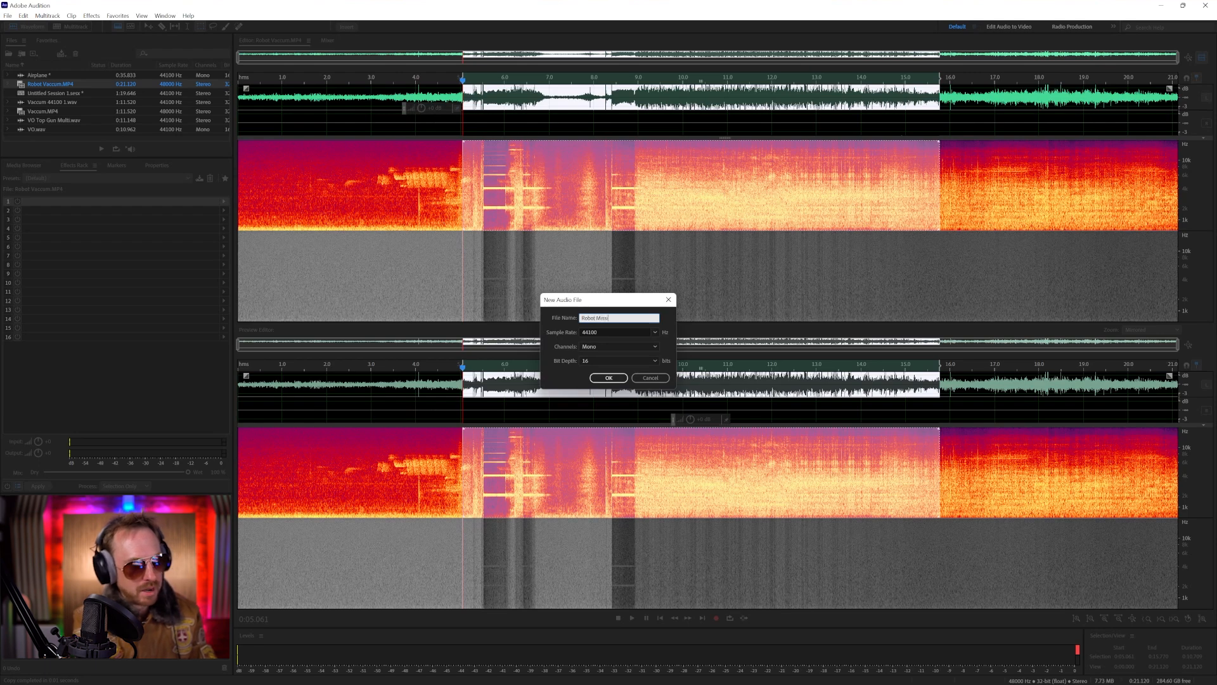
pyautogui.write('Robot Missile Launch')
pyautogui.press('Return')
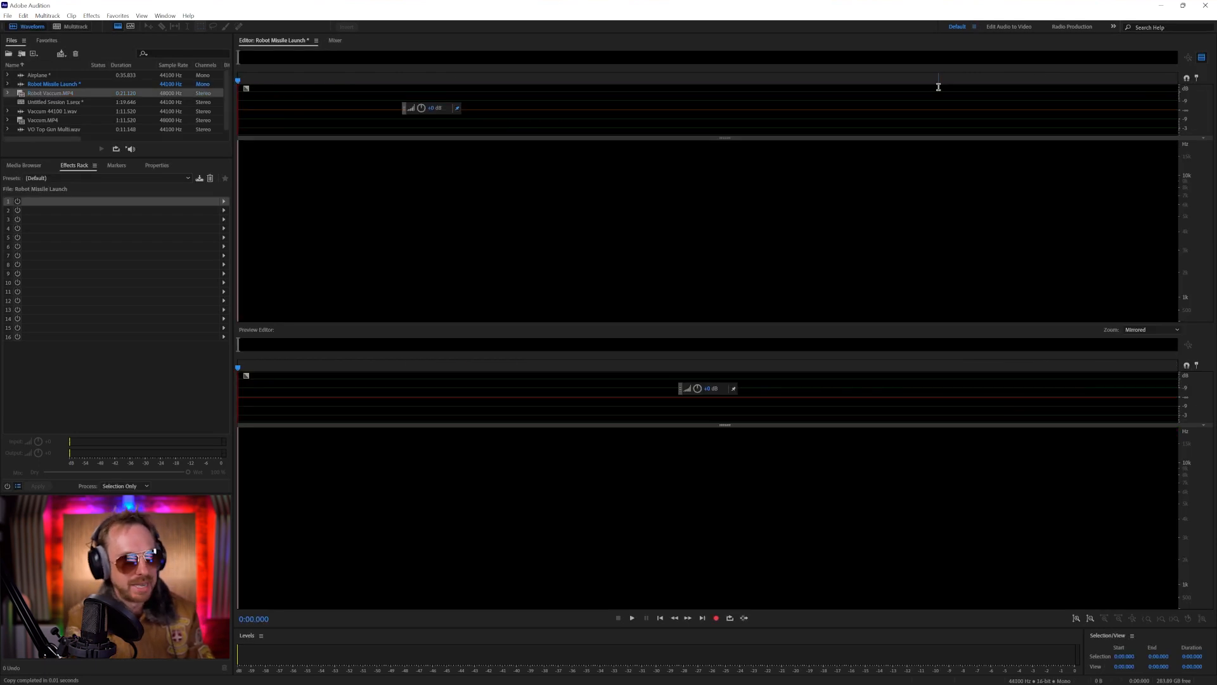
pyautogui.click(325, 123)
pyautogui.hotkey('ctrl', 'v')
# Play Robot Missile Launch from about 0.2 seconds and again around 1.4 to 1.6 seconds to audition the beeps
pyautogui.click(257, 105)
pyautogui.press('space')
pyautogui.press('space')
pyautogui.press('space')
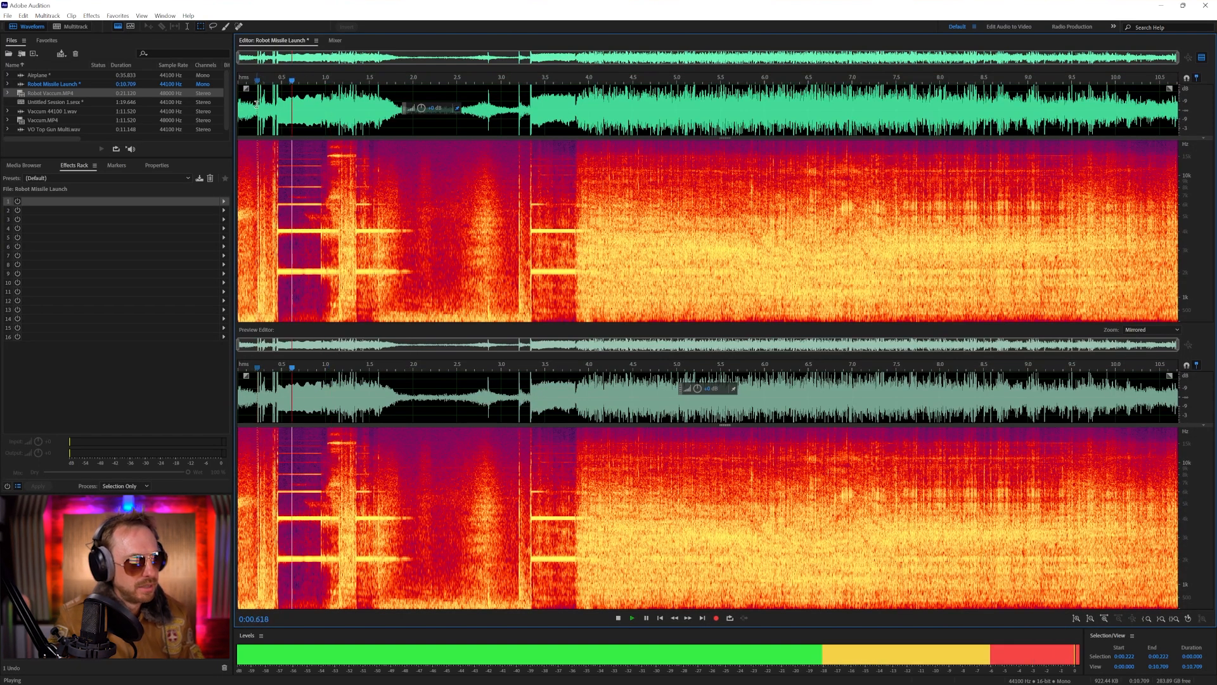
pyautogui.press('space')
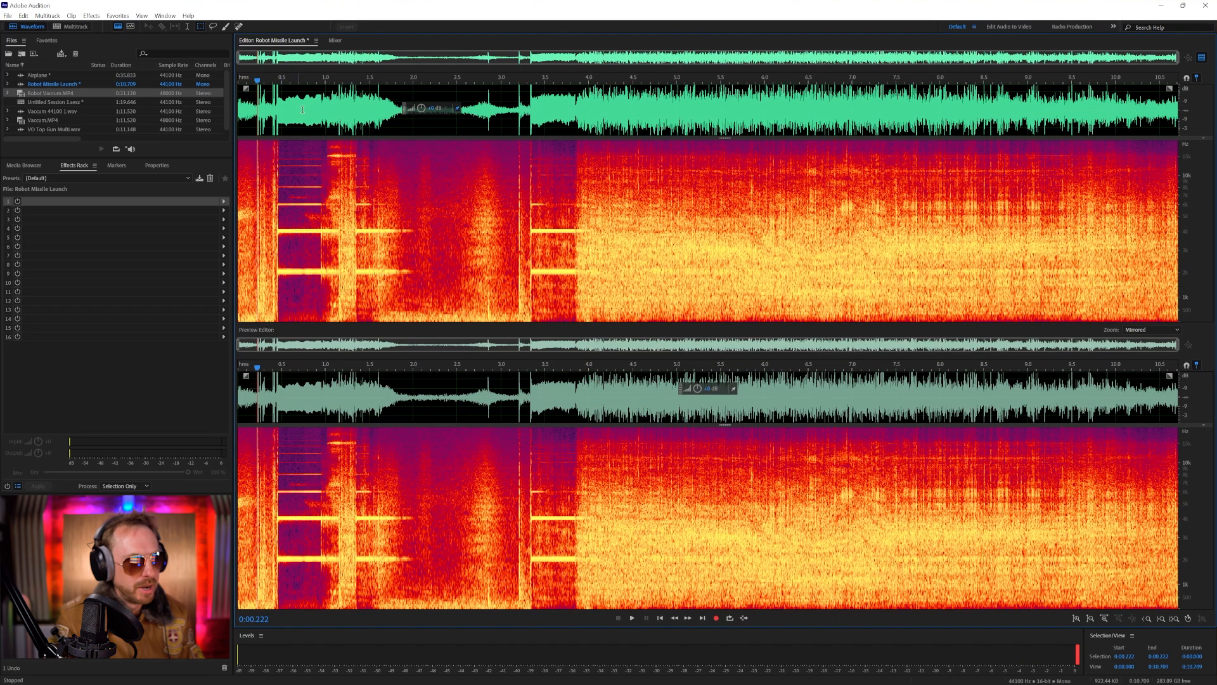
pyautogui.moveTo(360, 117); pyautogui.dragTo(363, 116)
pyautogui.press('space')
pyautogui.click(379, 116)
pyautogui.press('space')
pyautogui.press('space')
# Copy the beep near 0.5 seconds and paste it three times in a row from about 1.8 seconds
pyautogui.moveTo(283, 115); pyautogui.dragTo(480, 116)
pyautogui.hotkey('ctrl', 'c')
pyautogui.click(399, 132)
pyautogui.hotkey('ctrl', 'v')
pyautogui.click(444, 131)
pyautogui.hotkey('ctrl', 'v')
pyautogui.click(483, 118)
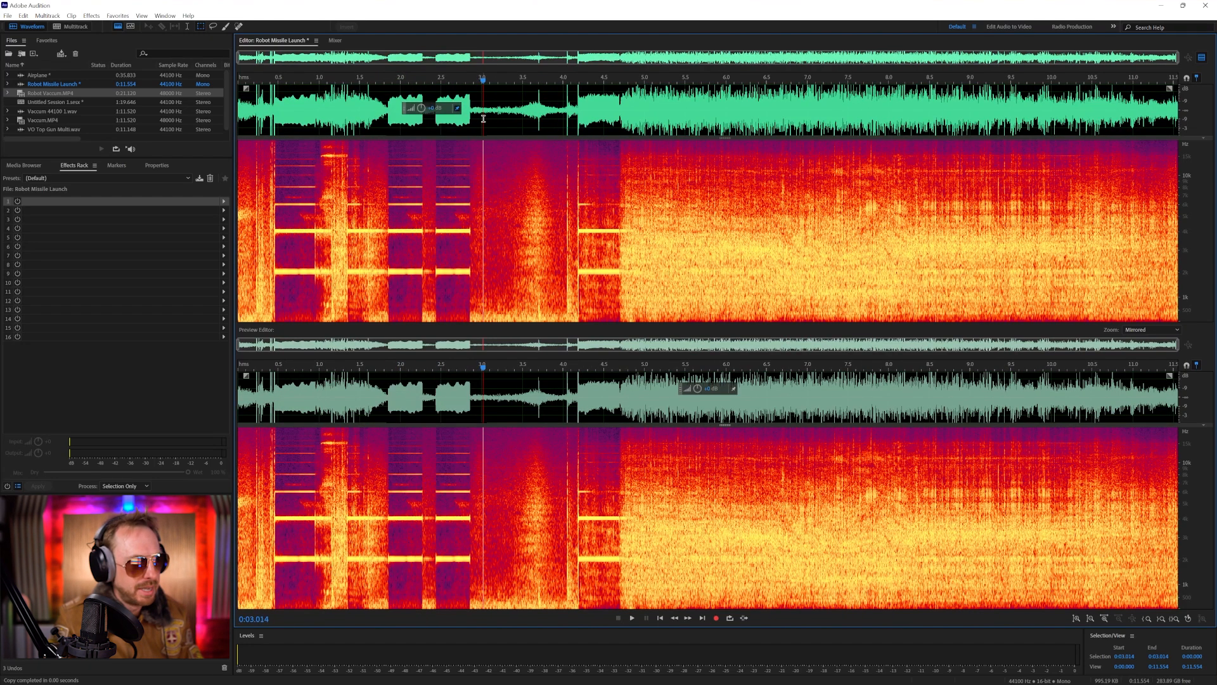
pyautogui.hotkey('ctrl', 'v')
# Select the three pasted beeps from about 1.8 to 3.5 seconds, preview them in Pitch Bender, and reset its pitch envelope
pyautogui.moveTo(514, 118); pyautogui.dragTo(381, 113)
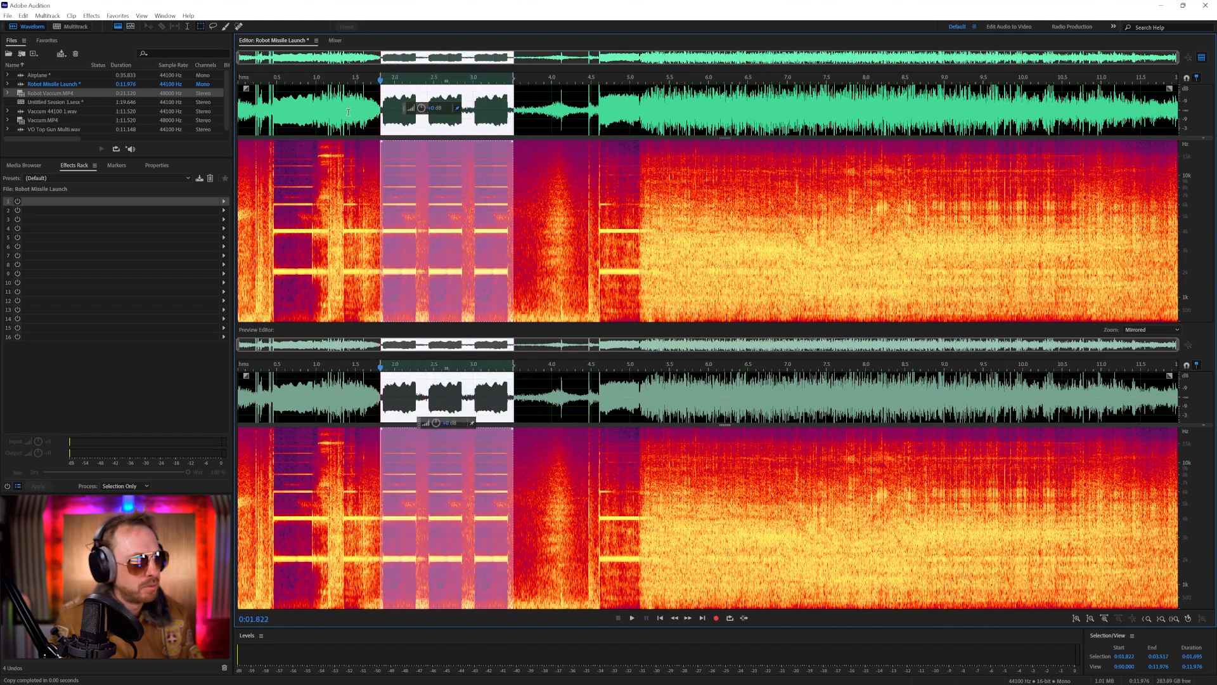
pyautogui.click(92, 16)
pyautogui.moveTo(193, 237)
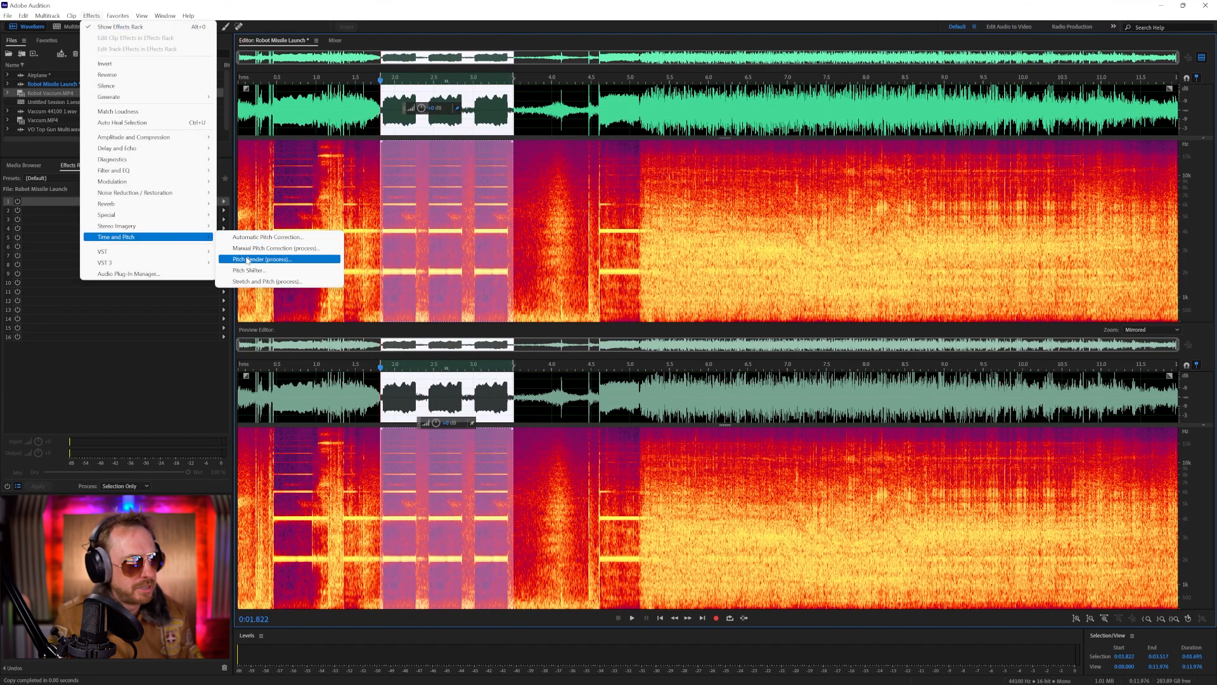
pyautogui.click(247, 259)
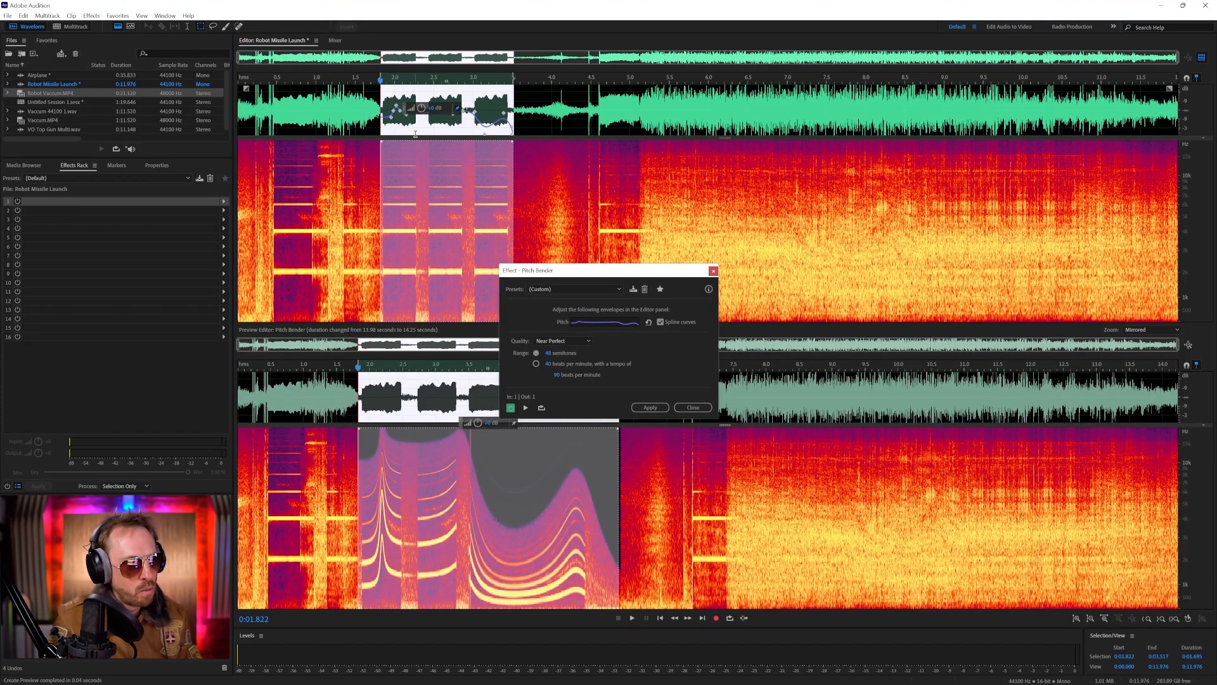
pyautogui.press('space')
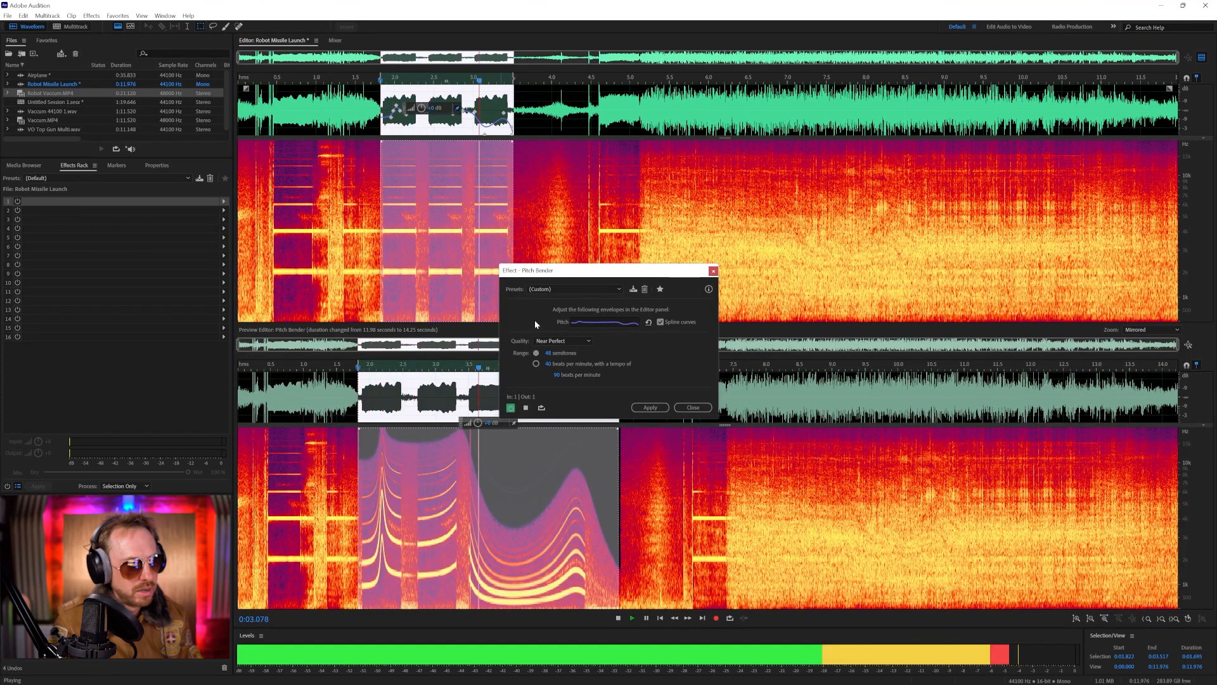
pyautogui.click(558, 289)
pyautogui.click(558, 298)
# Shape the pitch envelope to rise over the first beep, dip after it, and jump up near 2.5 seconds, previewing each bend
pyautogui.moveTo(386, 115); pyautogui.dragTo(402, 97)
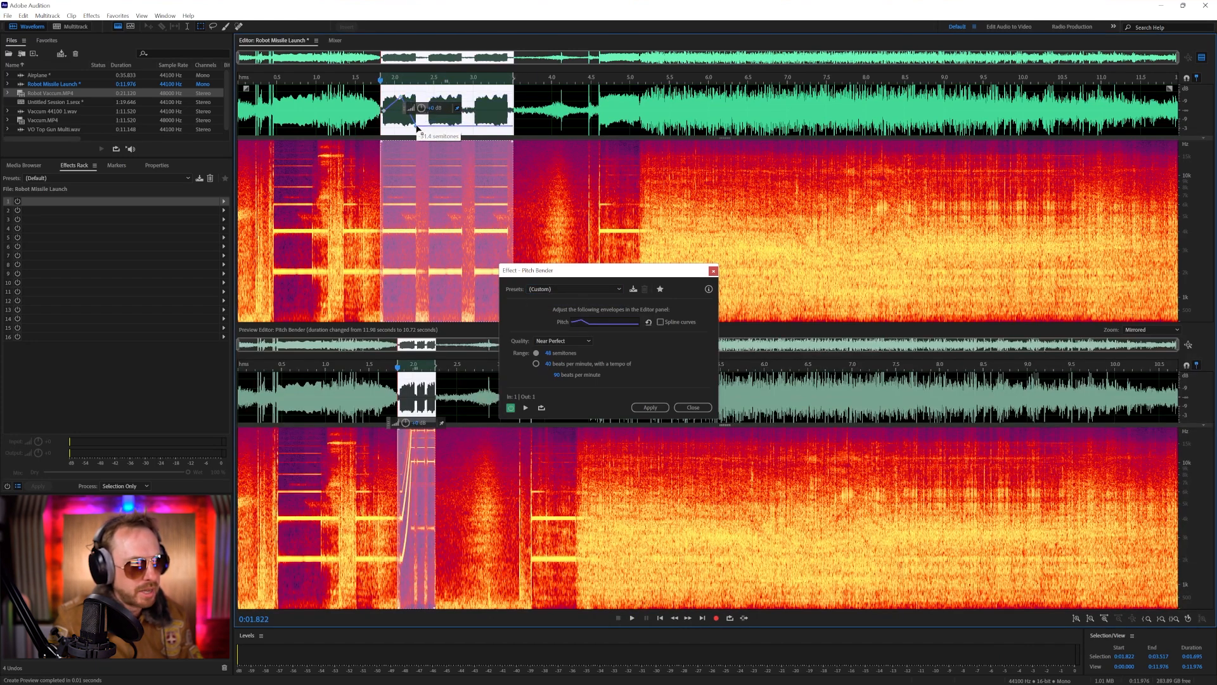
pyautogui.press('space')
pyautogui.press('space')
pyautogui.click(429, 124)
pyautogui.moveTo(429, 125); pyautogui.dragTo(453, 89)
pyautogui.press('space')
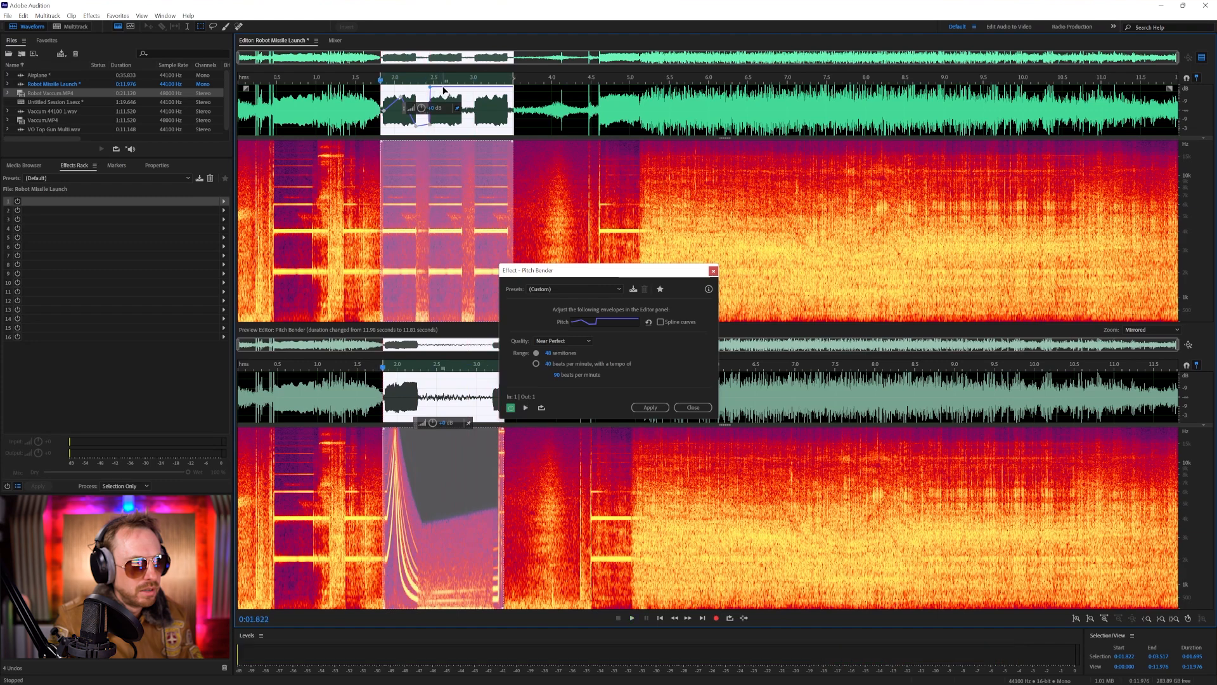
pyautogui.press('space')
# Drop the pitch envelope steeply near 2.8 seconds, raise it sharply toward the selection's end, and apply Pitch Bender
pyautogui.moveTo(443, 90); pyautogui.dragTo(456, 134)
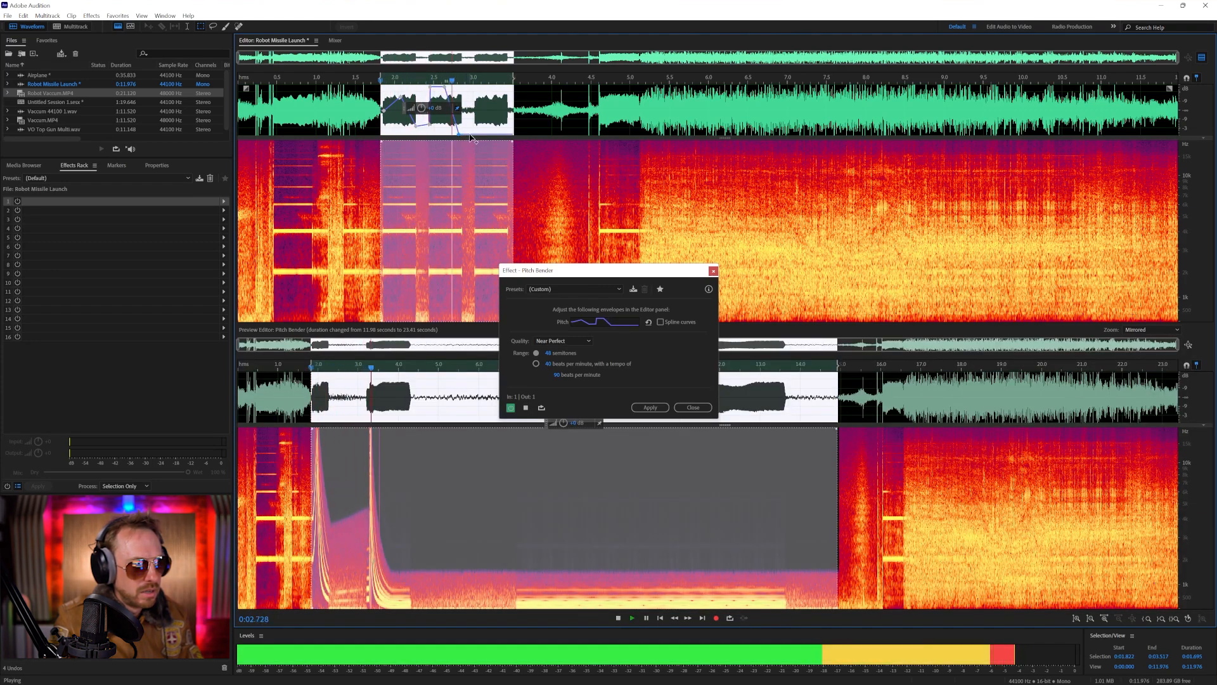
pyautogui.moveTo(476, 135); pyautogui.dragTo(496, 125)
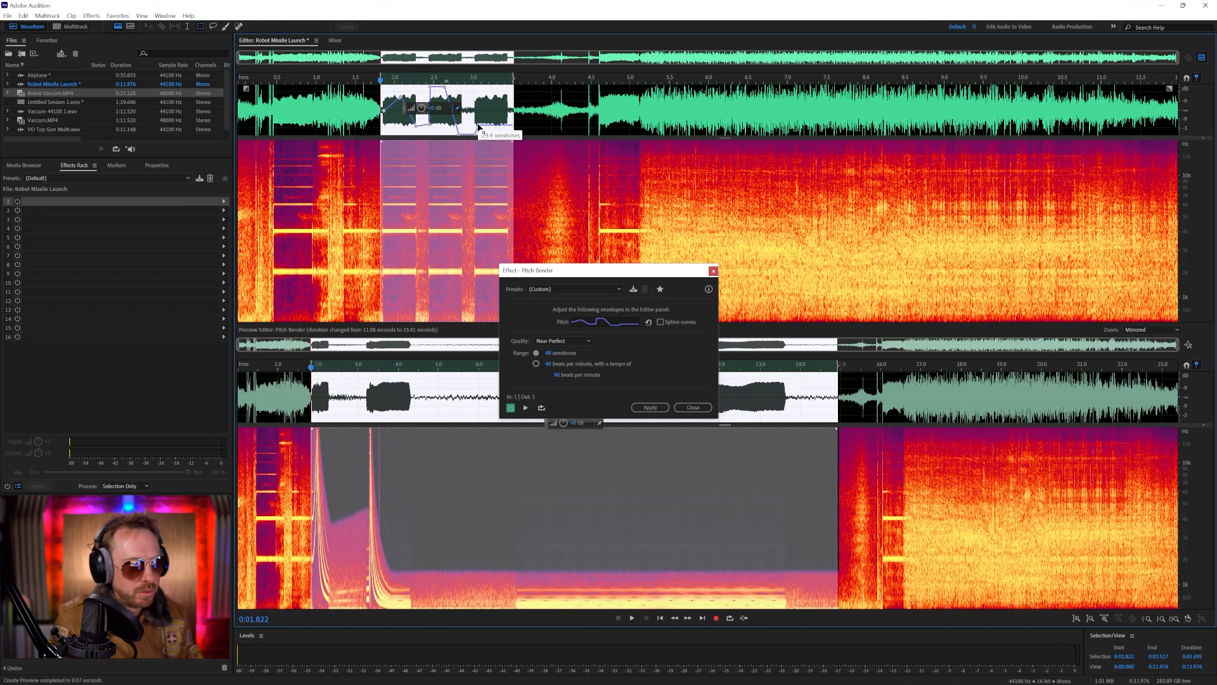
pyautogui.moveTo(516, 80); pyautogui.dragTo(513, 81)
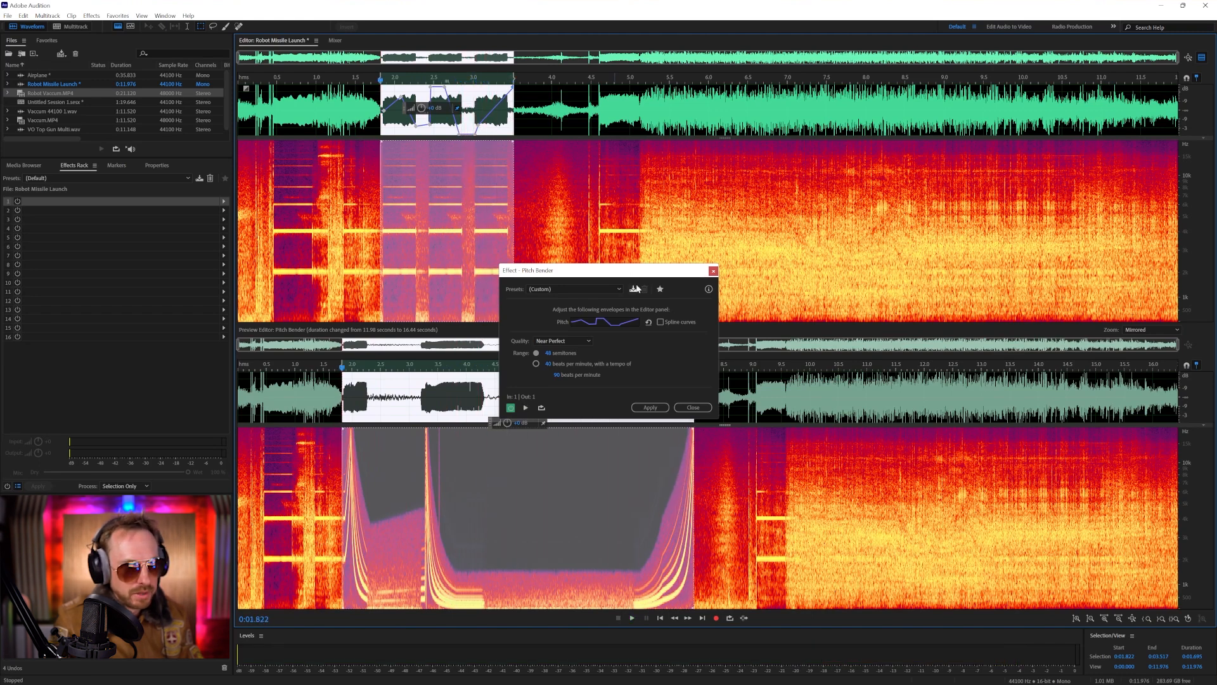
pyautogui.click(657, 410)
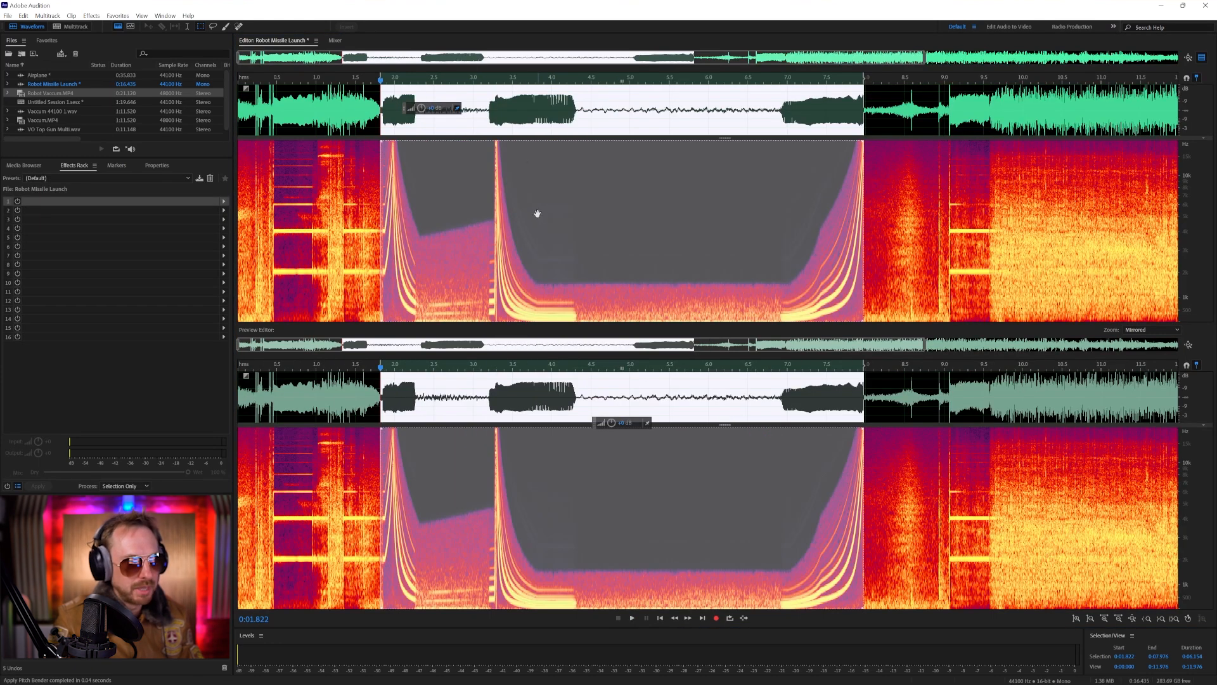
# Clear the selection and play Robot Missile Launch from about 9.7 seconds
pyautogui.click(638, 101)
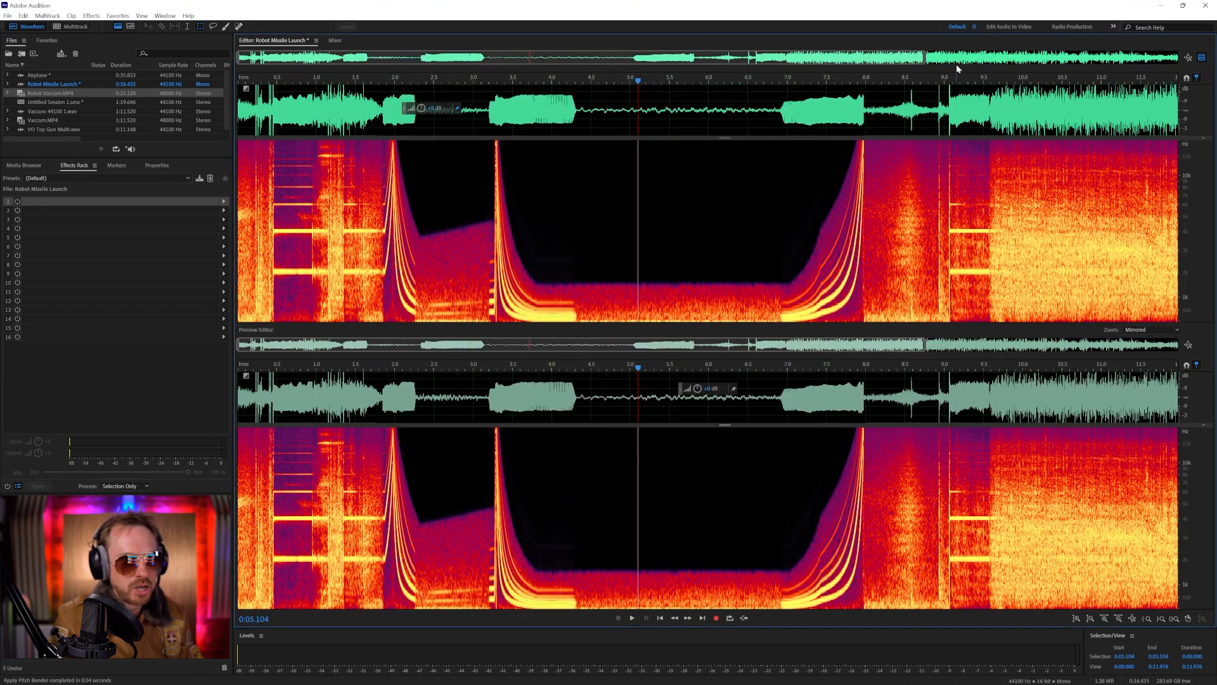
pyautogui.click(999, 110)
pyautogui.press('space')
pyautogui.scroll(-2, 998, 77)
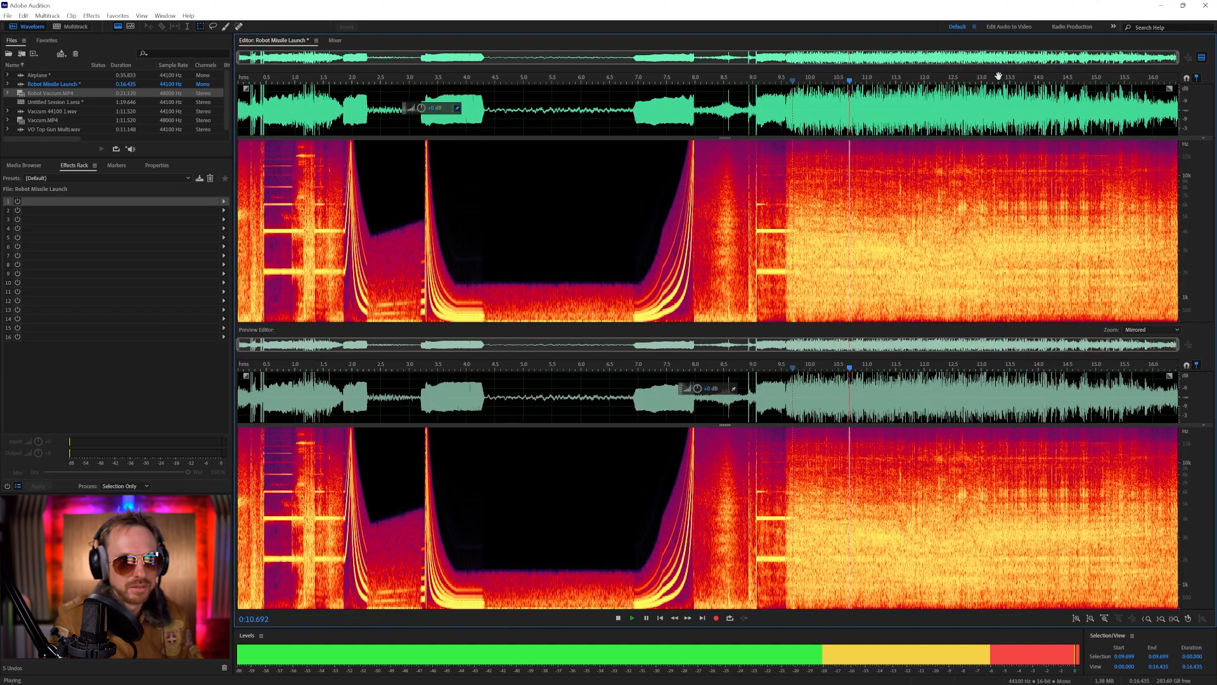
# Select Robot Missile Launch from about 9.58 seconds to its end and open Pitch Bender with the default preset
pyautogui.moveTo(786, 118); pyautogui.dragTo(1178, 111)
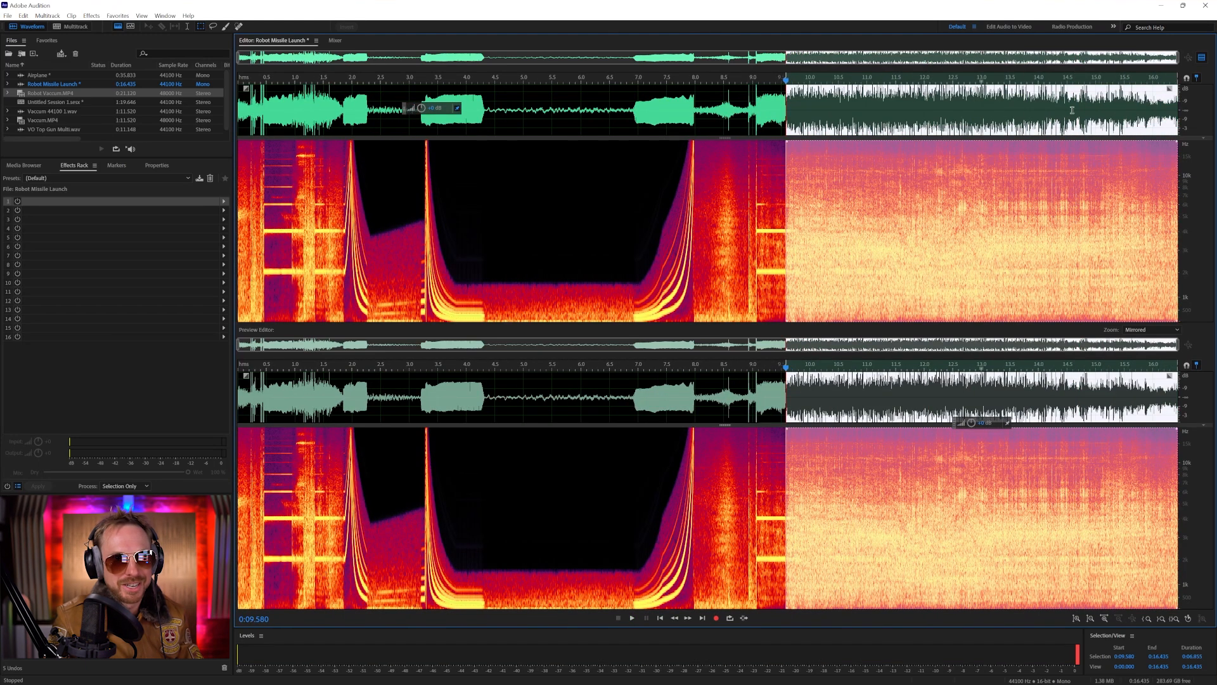
pyautogui.click(91, 16)
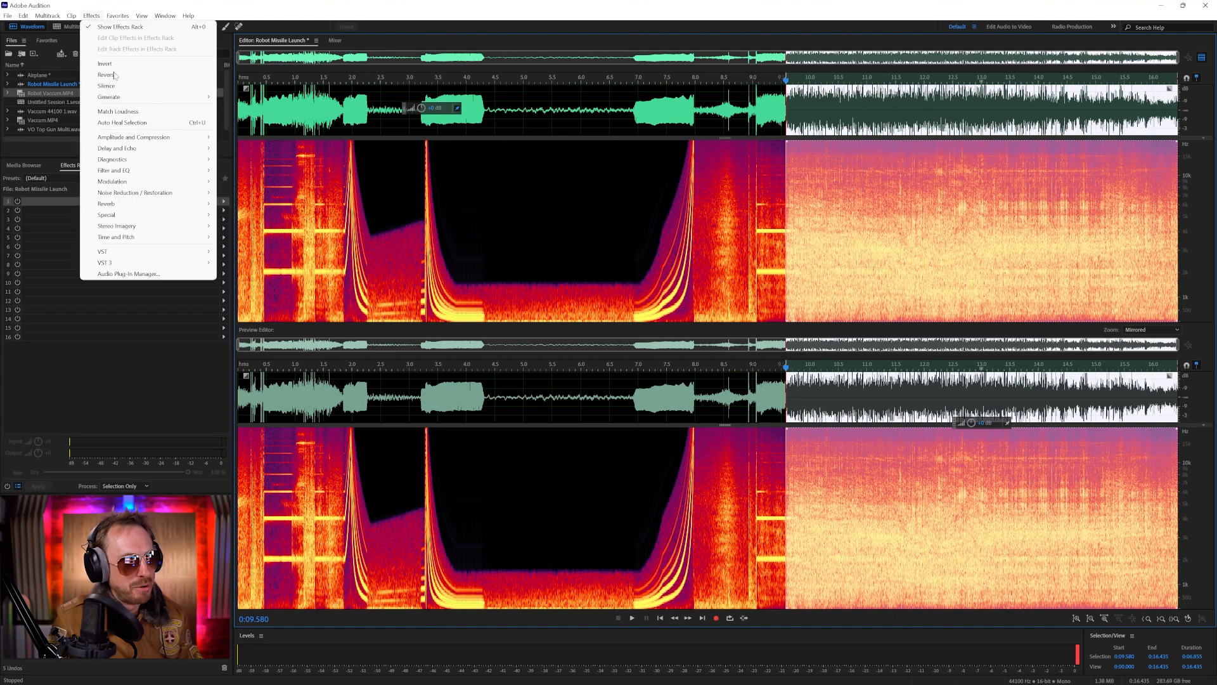
pyautogui.moveTo(155, 241)
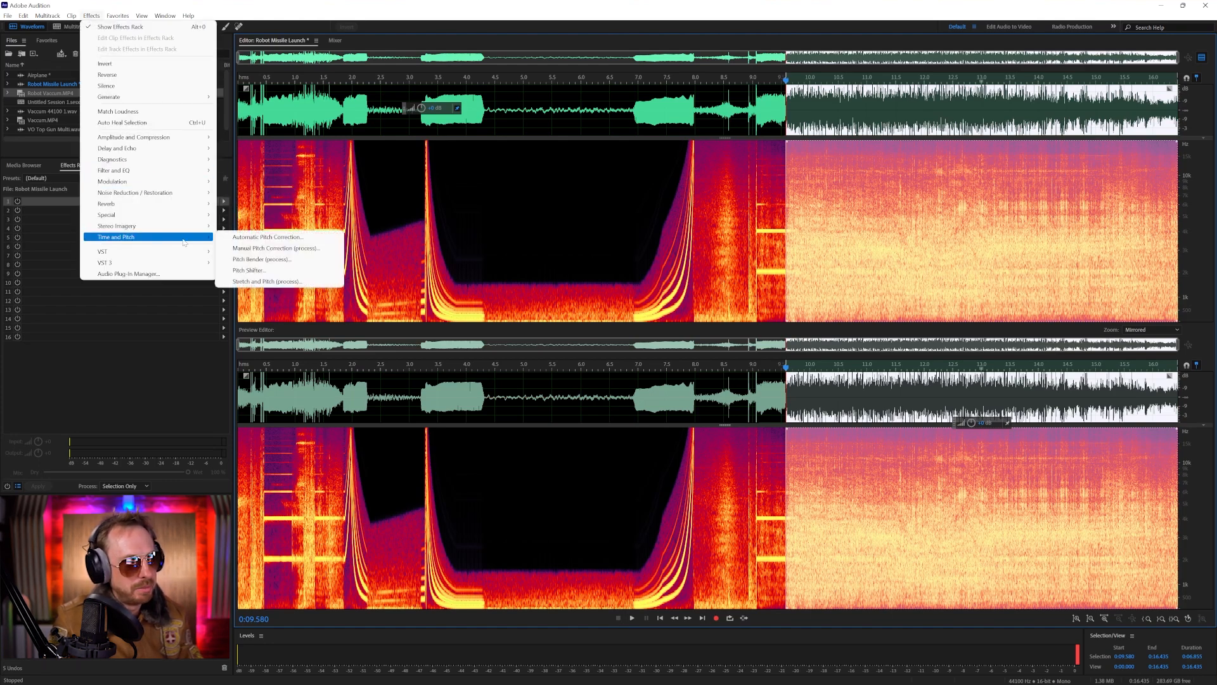
pyautogui.click(250, 260)
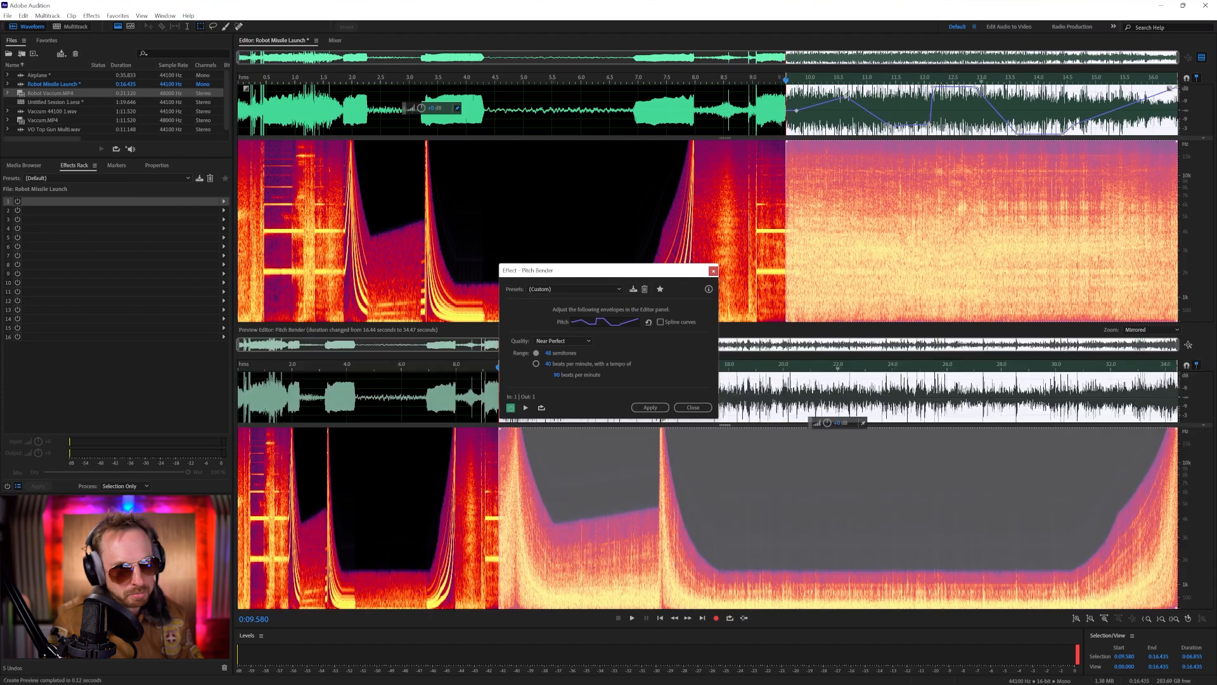
pyautogui.click(551, 289)
pyautogui.click(557, 299)
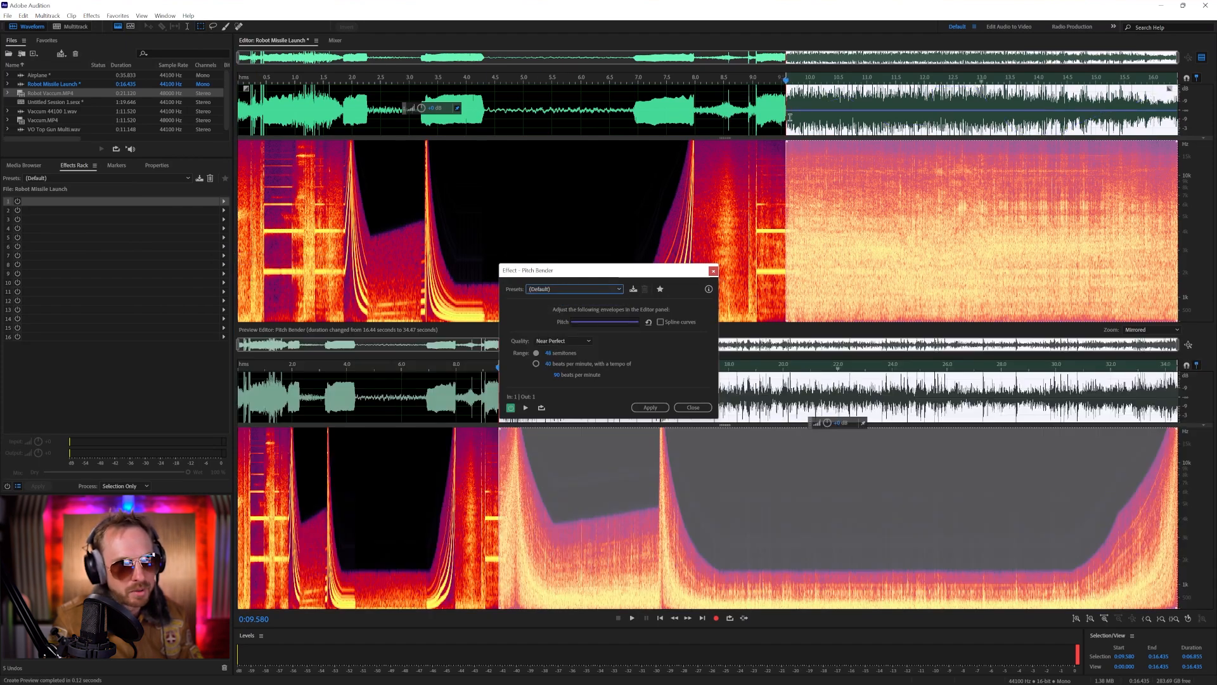
# Shape the pitch envelope to stay flat until about 13 seconds and rise toward the end, and preview the bend
pyautogui.click(803, 111)
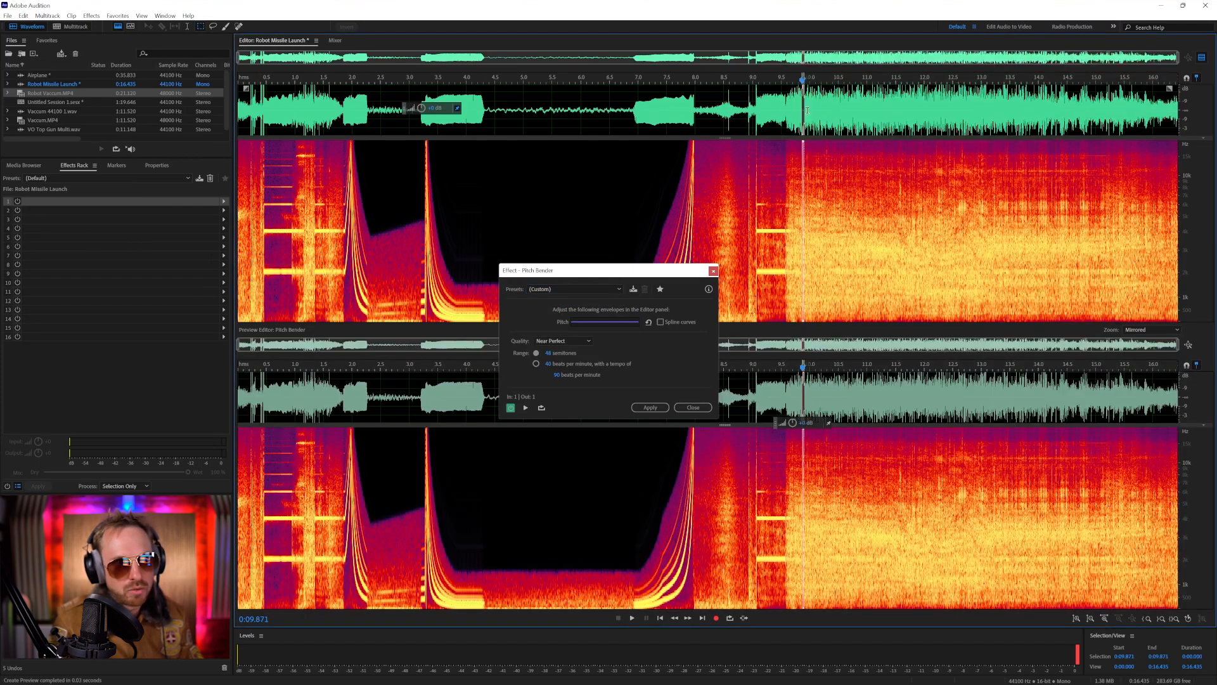
pyautogui.click(788, 113)
pyautogui.moveTo(785, 101); pyautogui.dragTo(982, 110)
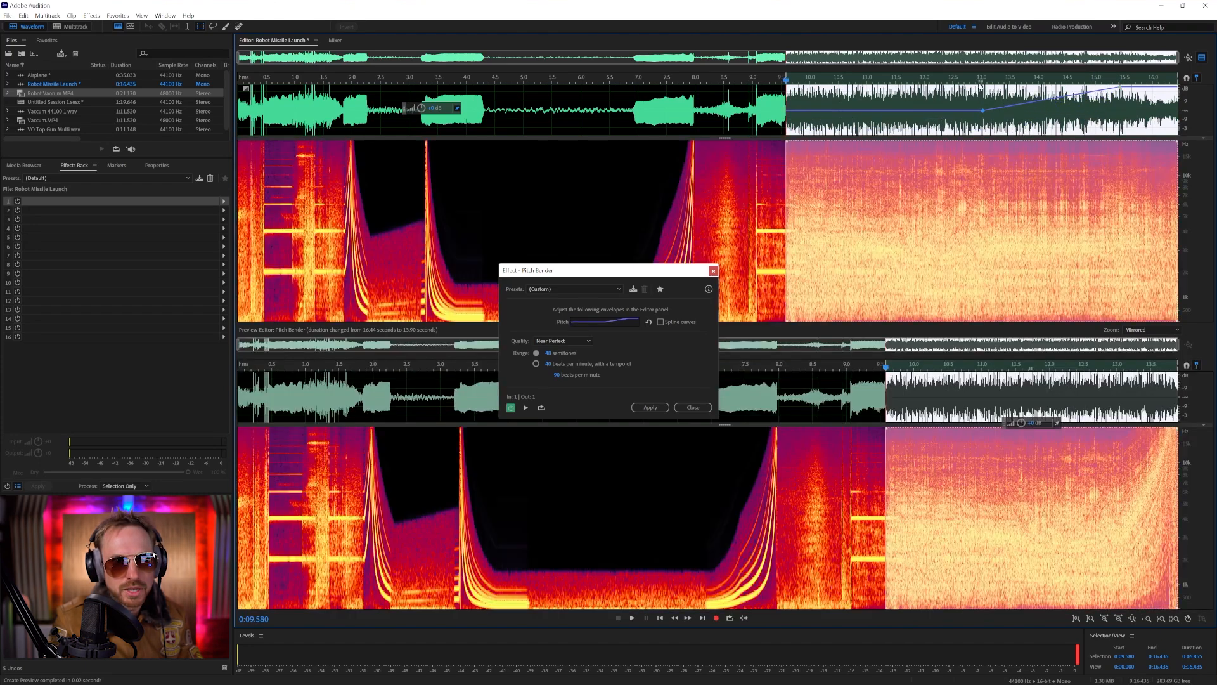
pyautogui.press('space')
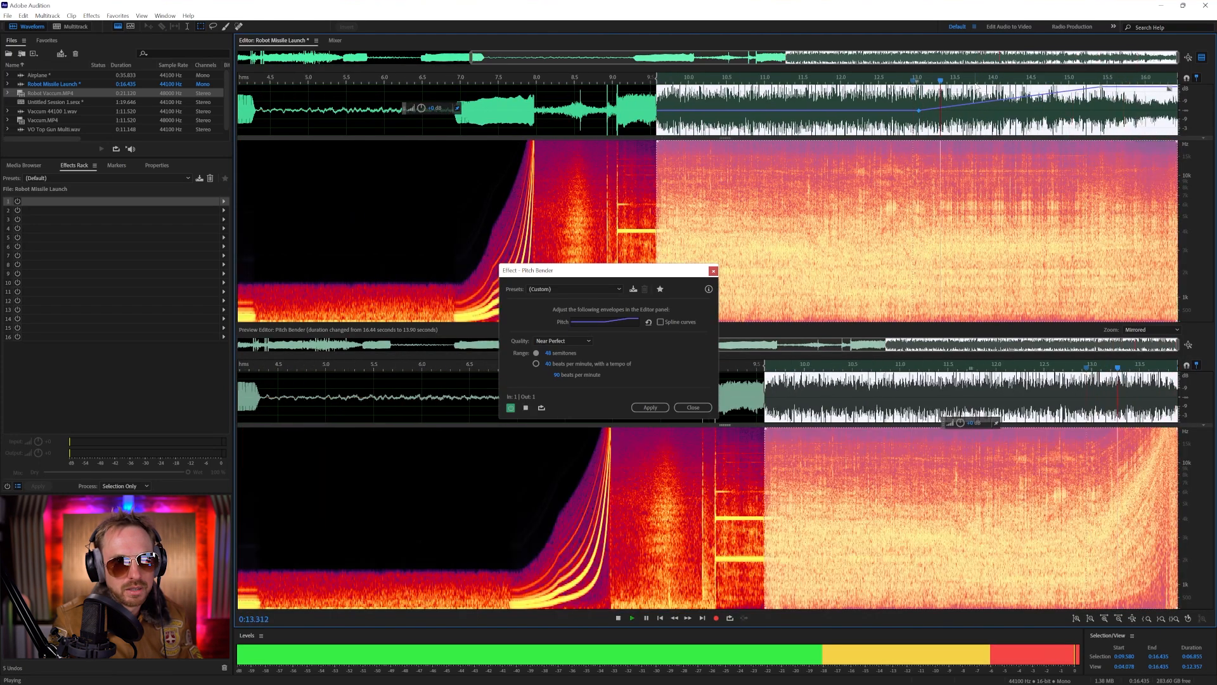
# Clear the selection, preview the rising pitch from about 8.8 seconds, and apply Pitch Bender to the whole file
pyautogui.click(601, 84)
pyautogui.press('space')
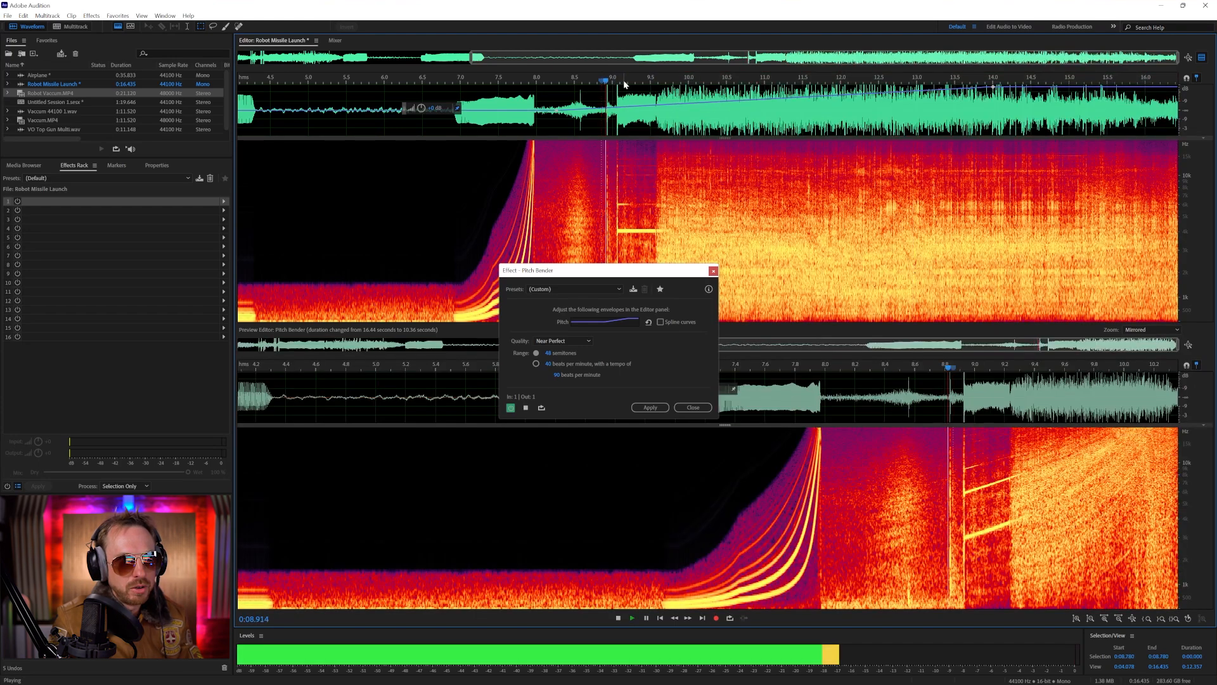
pyautogui.press('space')
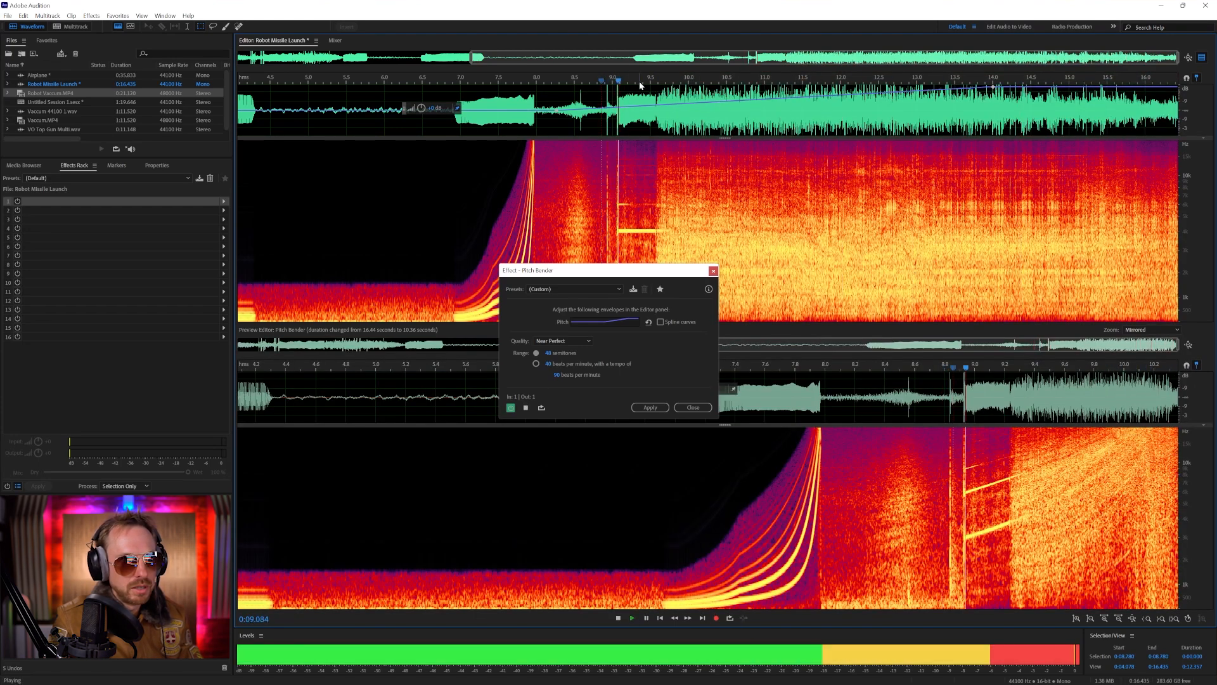
pyautogui.scroll(-1, 590, 84)
pyautogui.press('space')
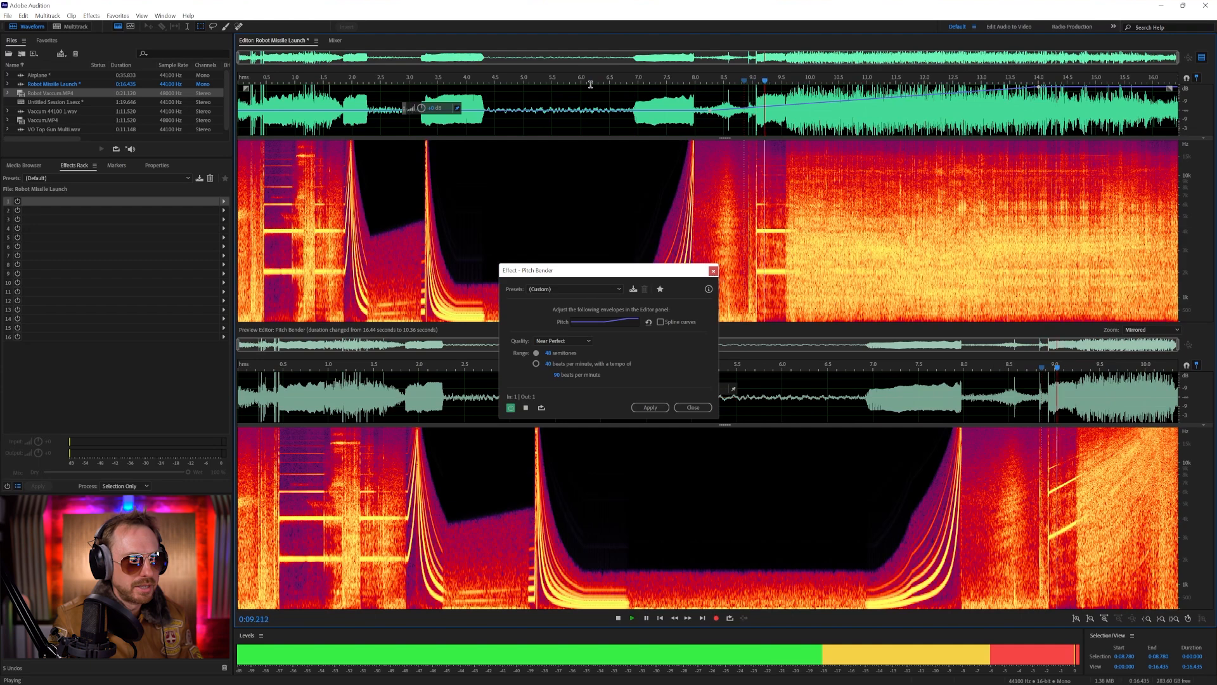
pyautogui.click(656, 407)
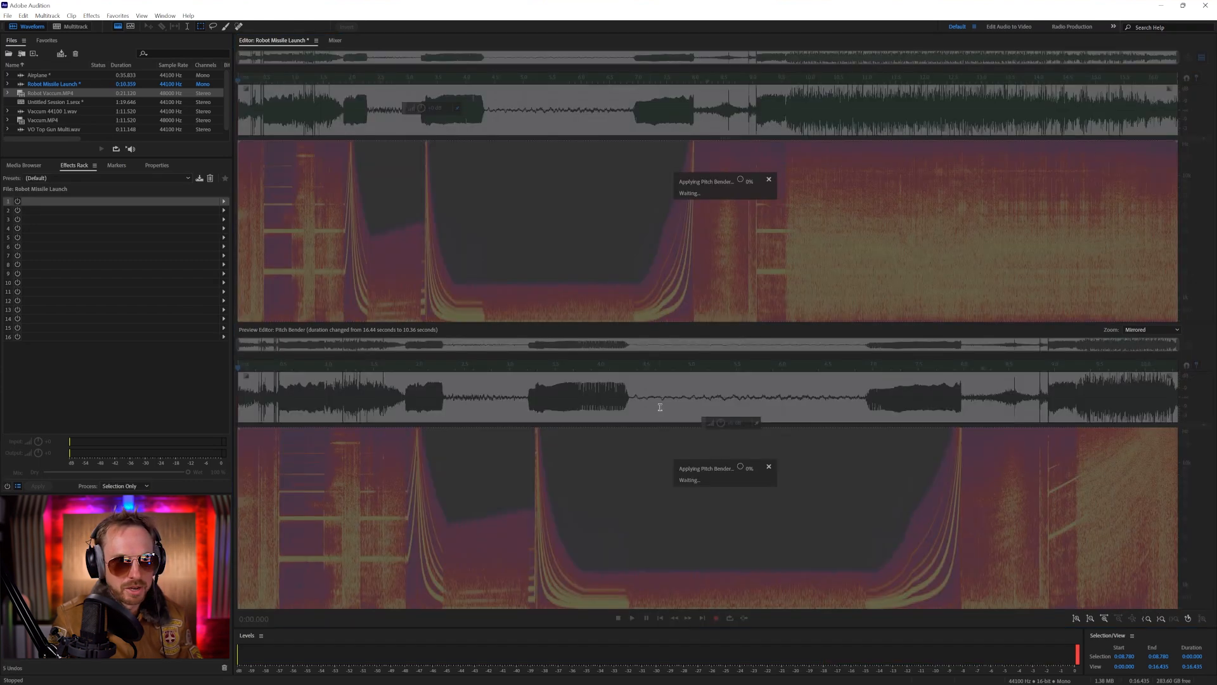
# Play the pitch-bent Robot Missile Launch from near its start
pyautogui.click(341, 112)
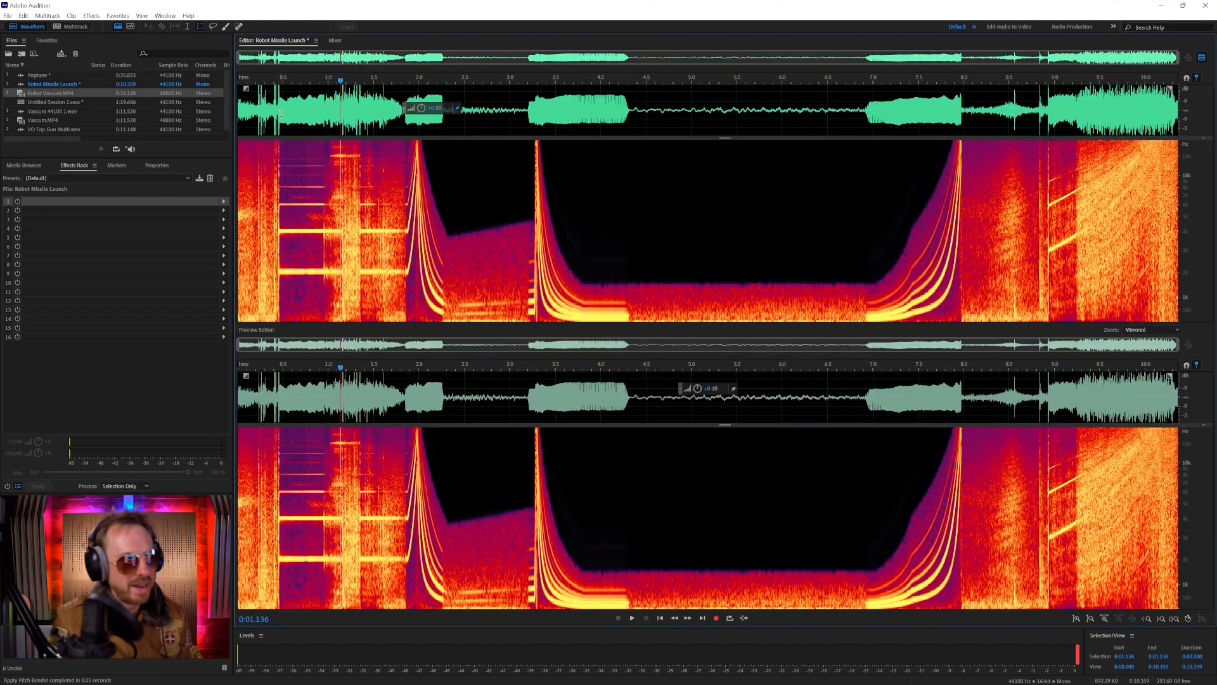
pyautogui.click(245, 113)
pyautogui.press('space')
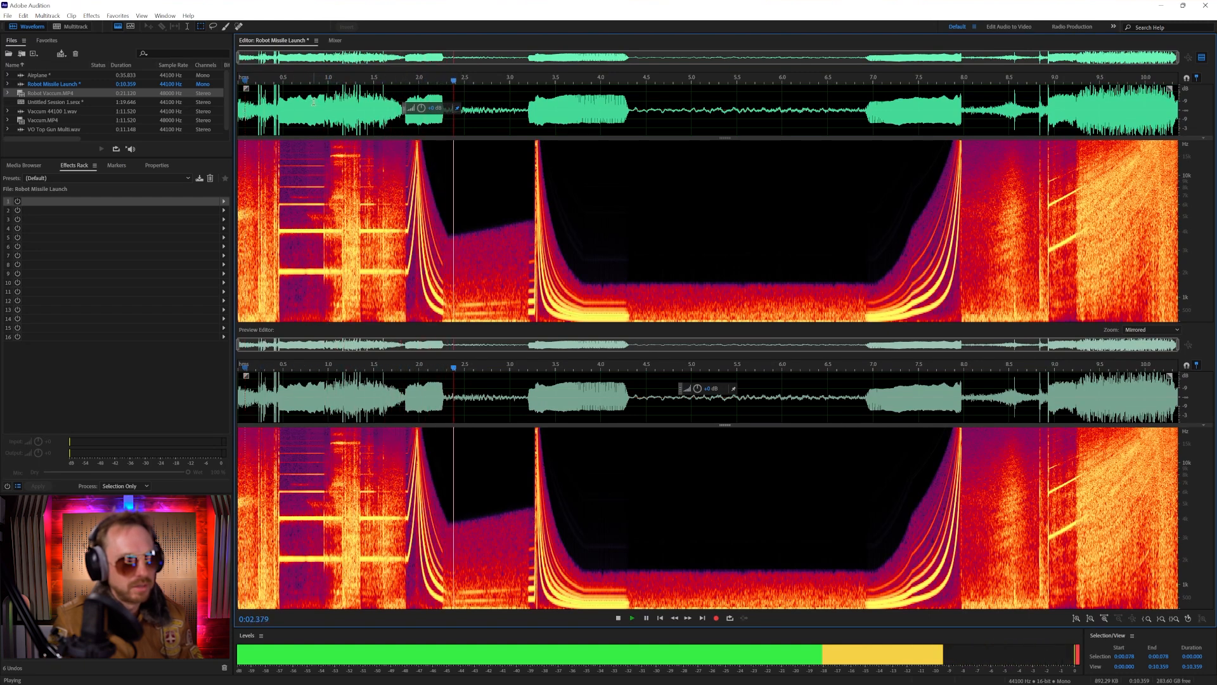
pyautogui.press('space')
# Place Robot Missile Launch on Track 8 of the multitrack session after the Airplane clips, and play it from about 16.1 seconds
pyautogui.click(59, 27)
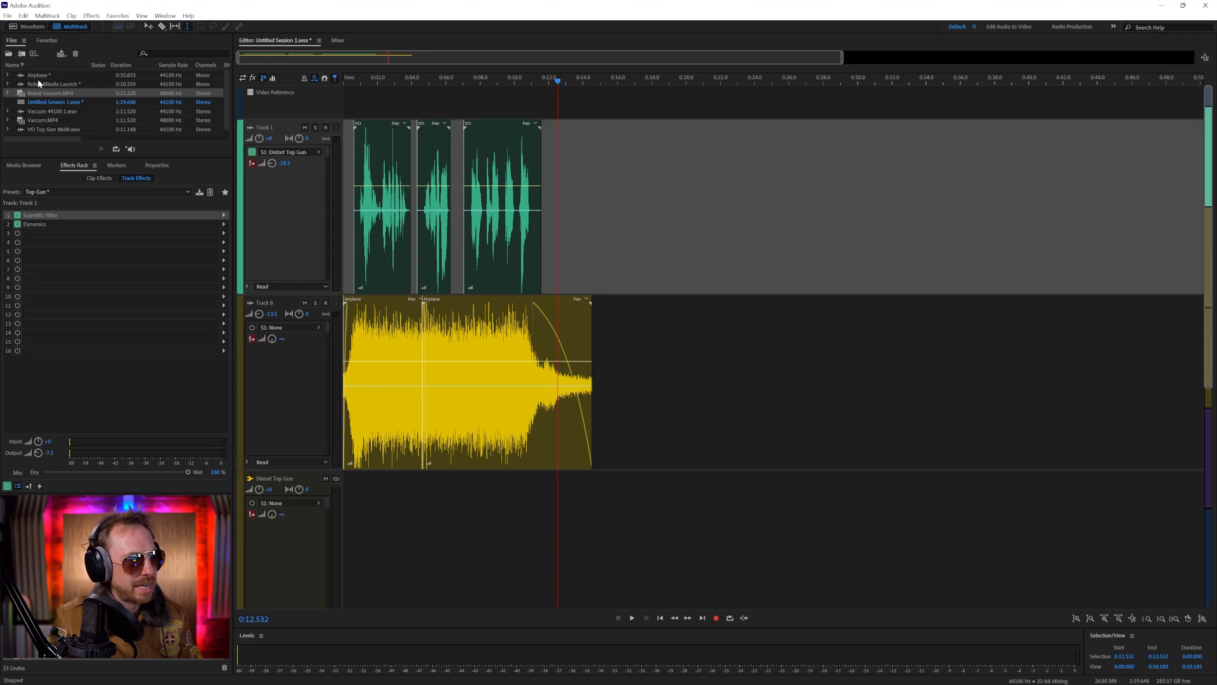
pyautogui.scroll(-1, 57, 113)
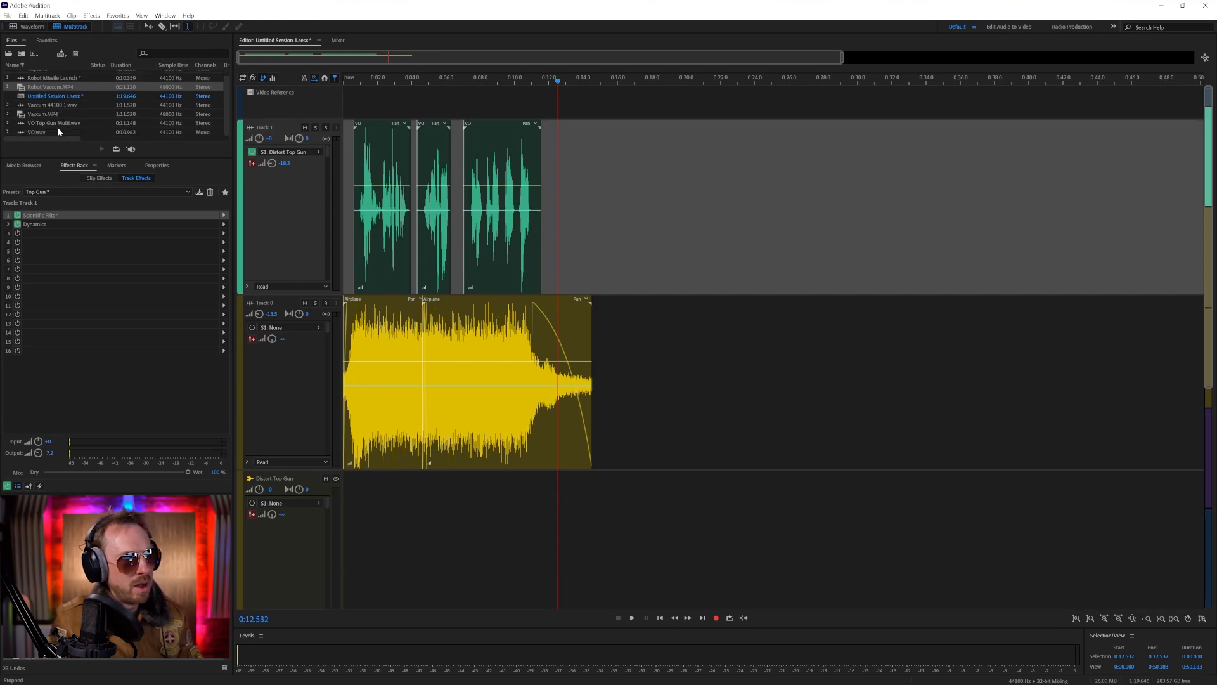
pyautogui.scroll(1, 58, 131)
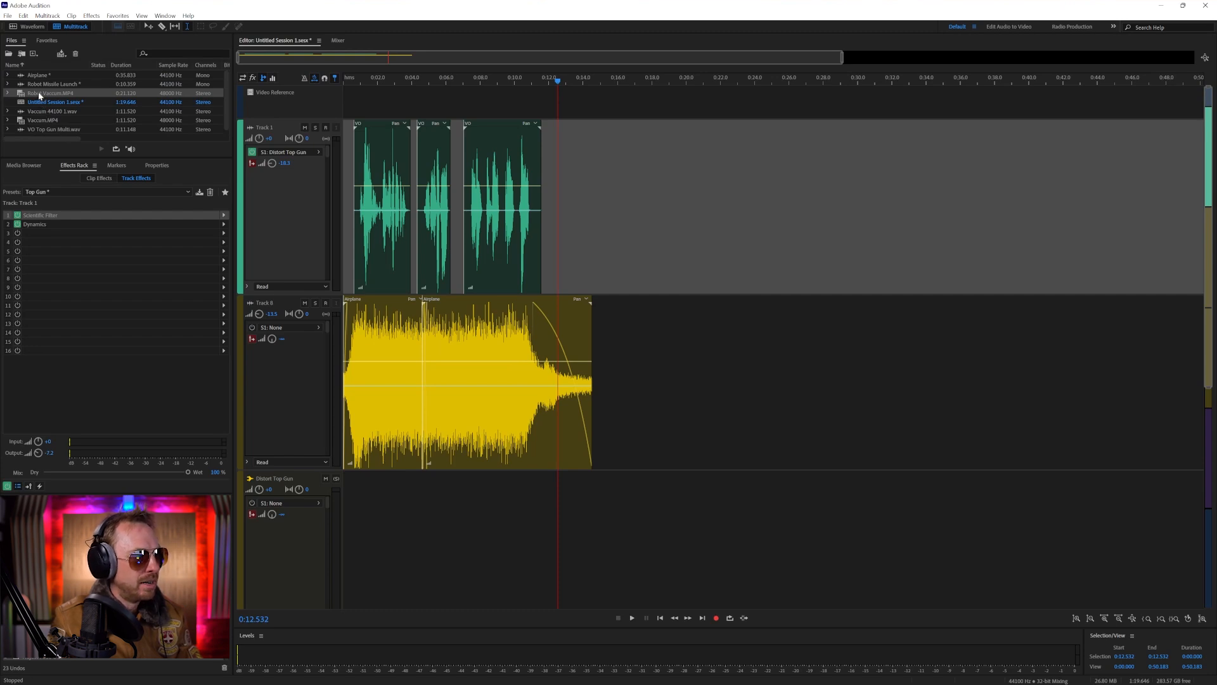
pyautogui.moveTo(34, 85); pyautogui.dragTo(618, 311)
pyautogui.click(619, 269)
pyautogui.press('space')
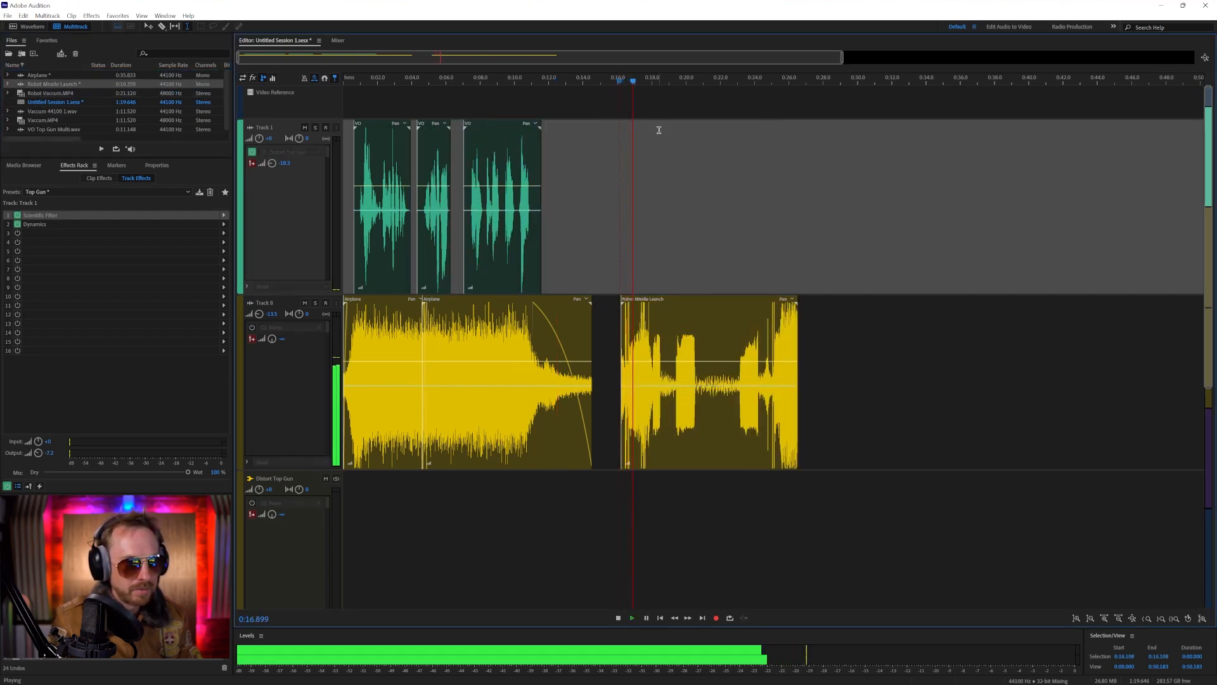
pyautogui.press('space')
# Nudge the missile clip slightly later and copy its range from about 16.73 to 17.17 seconds onto Track 9 and Track 10
pyautogui.scroll(3, 624, 82)
pyautogui.scroll(2, 624, 81)
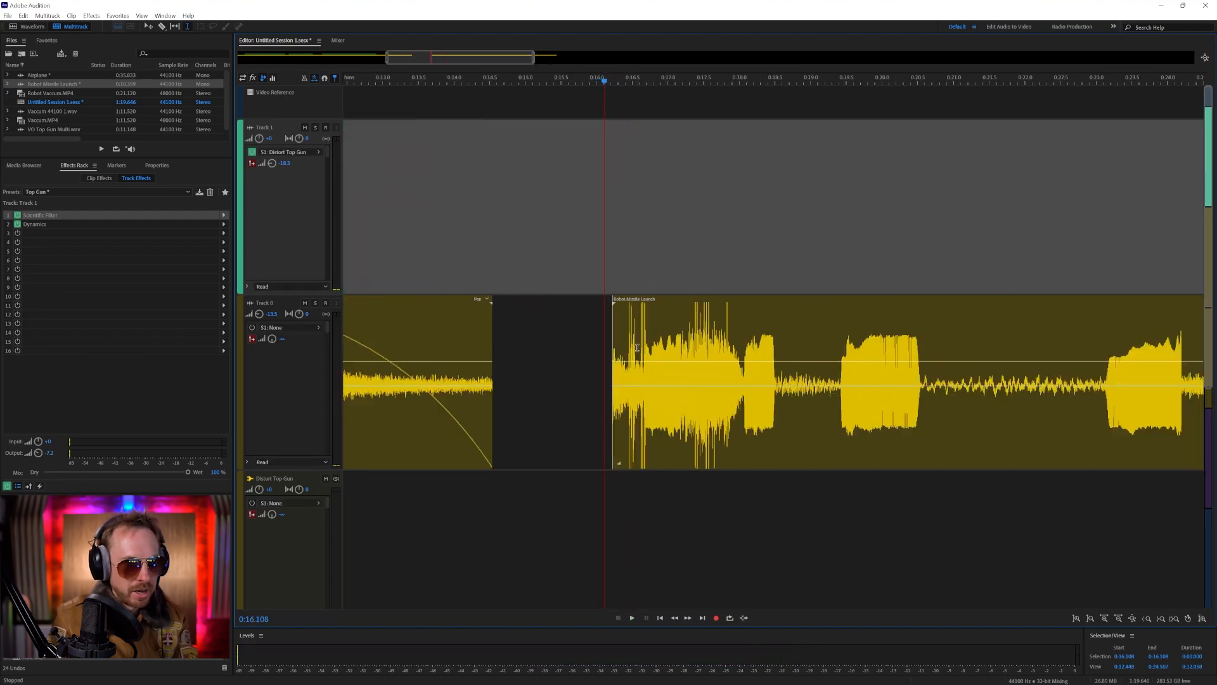
pyautogui.moveTo(627, 355)
pyautogui.mouseDown()
pyautogui.moveTo(679, 355)
pyautogui.moveTo(649, 364)
pyautogui.mouseUp()
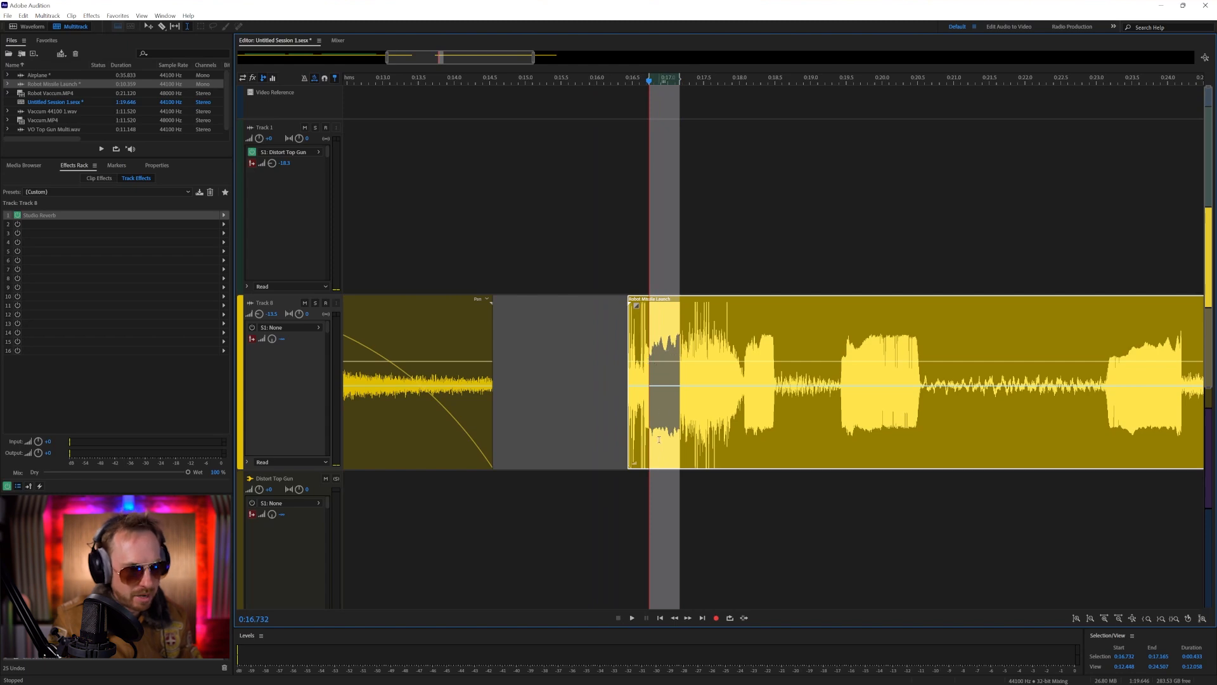
pyautogui.click(650, 509)
pyautogui.hotkey('ctrl', 'v')
pyautogui.scroll(-10, 644, 485)
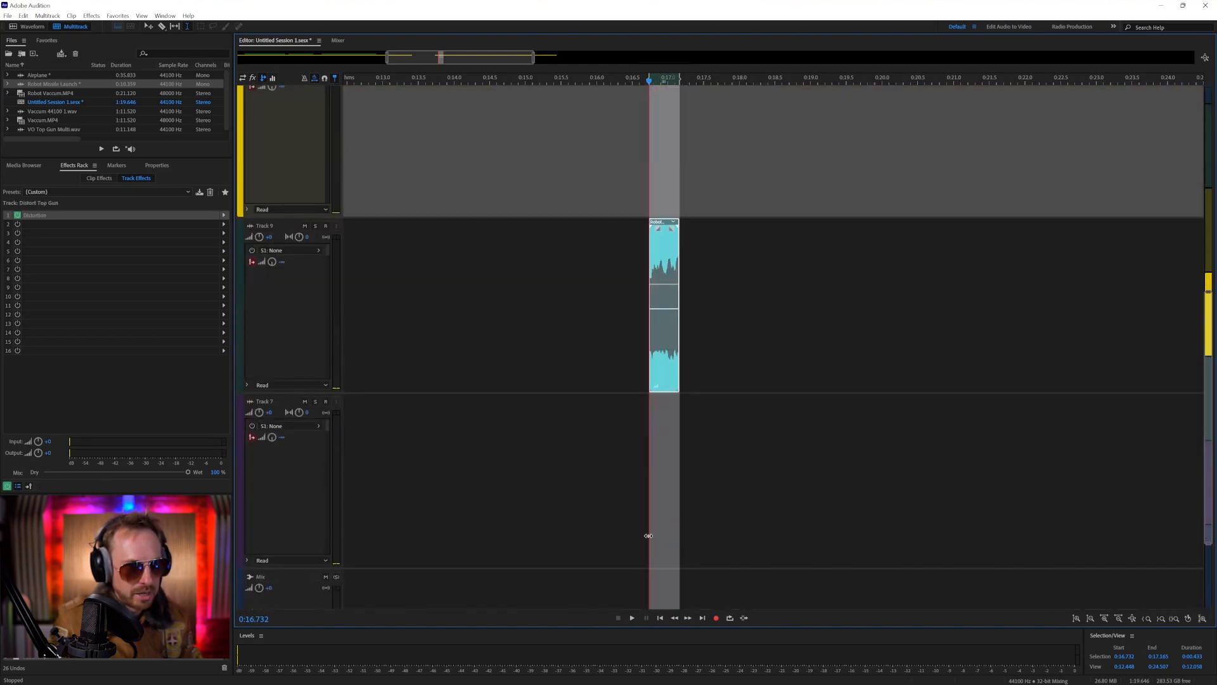
pyautogui.hotkey('ctrl', 'v')
pyautogui.scroll(1, 631, 445)
# Add a Pitch Shifter to Track 10 with a transpose of -4 semitones
pyautogui.click(585, 391)
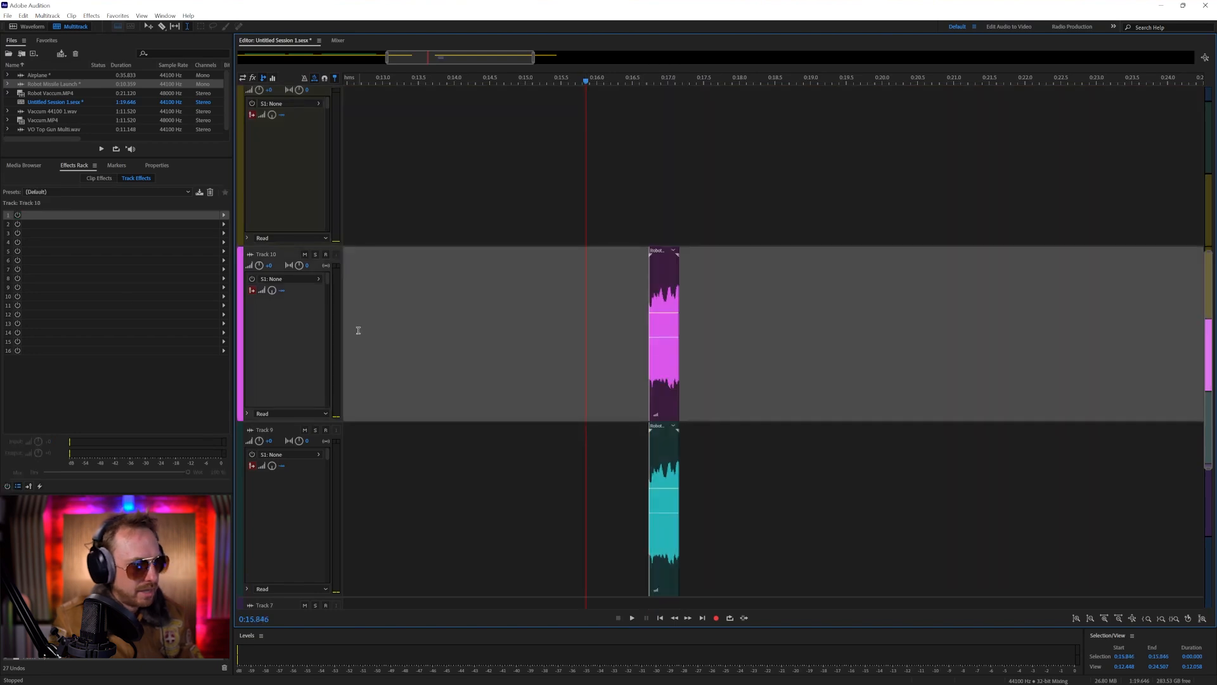
pyautogui.click(223, 215)
pyautogui.moveTo(304, 343)
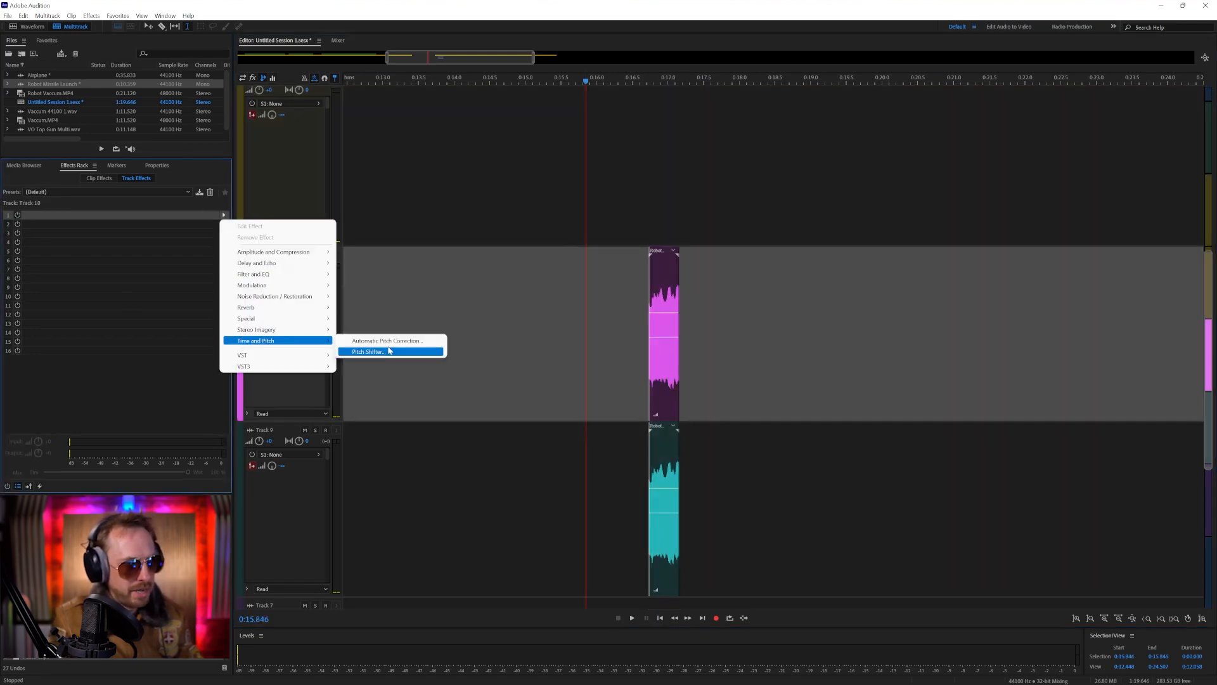
pyautogui.click(403, 351)
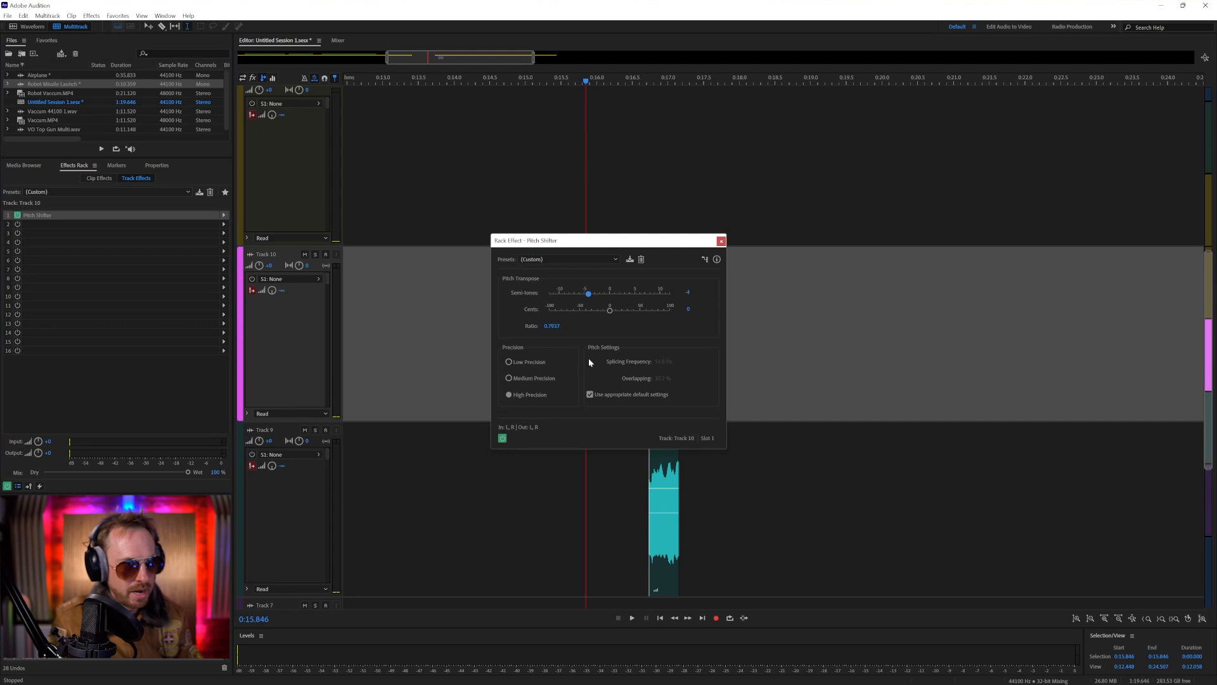
# Add a Pitch Shifter to Track 9 with a transpose of 3 semitones, play the layered beeps, and close both effect windows
pyautogui.click(615, 489)
pyautogui.click(223, 215)
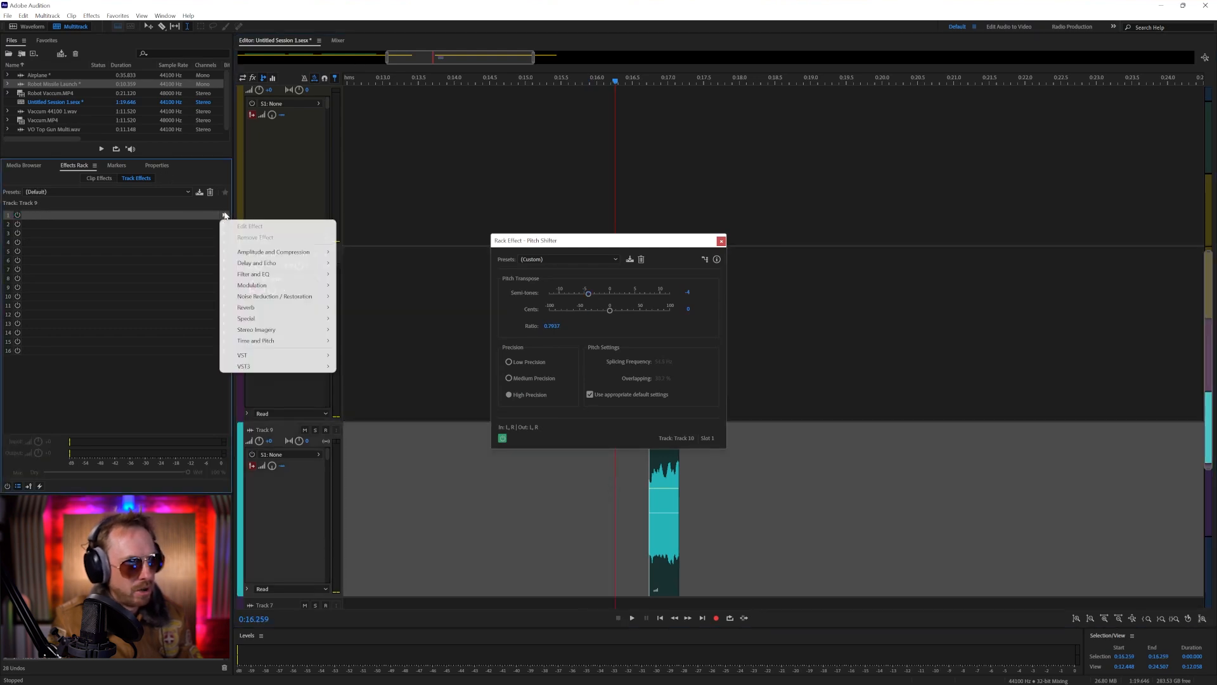
pyautogui.moveTo(298, 341)
pyautogui.click(373, 351)
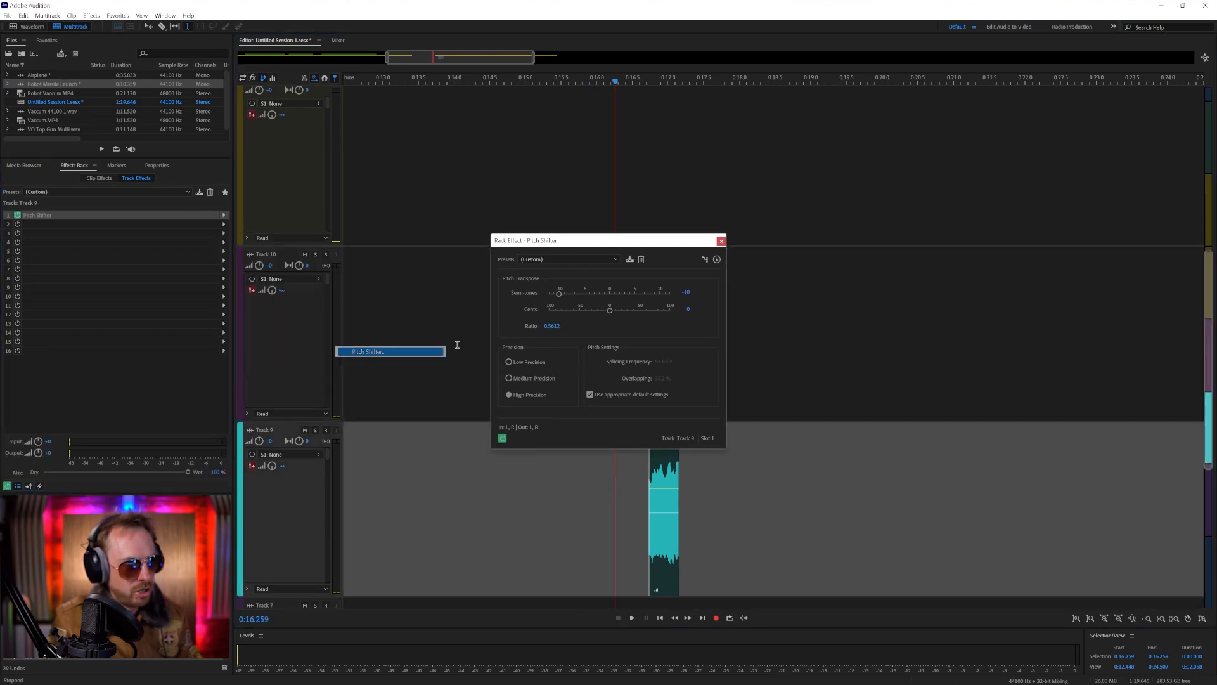
pyautogui.moveTo(624, 298); pyautogui.dragTo(625, 297)
pyautogui.press('space')
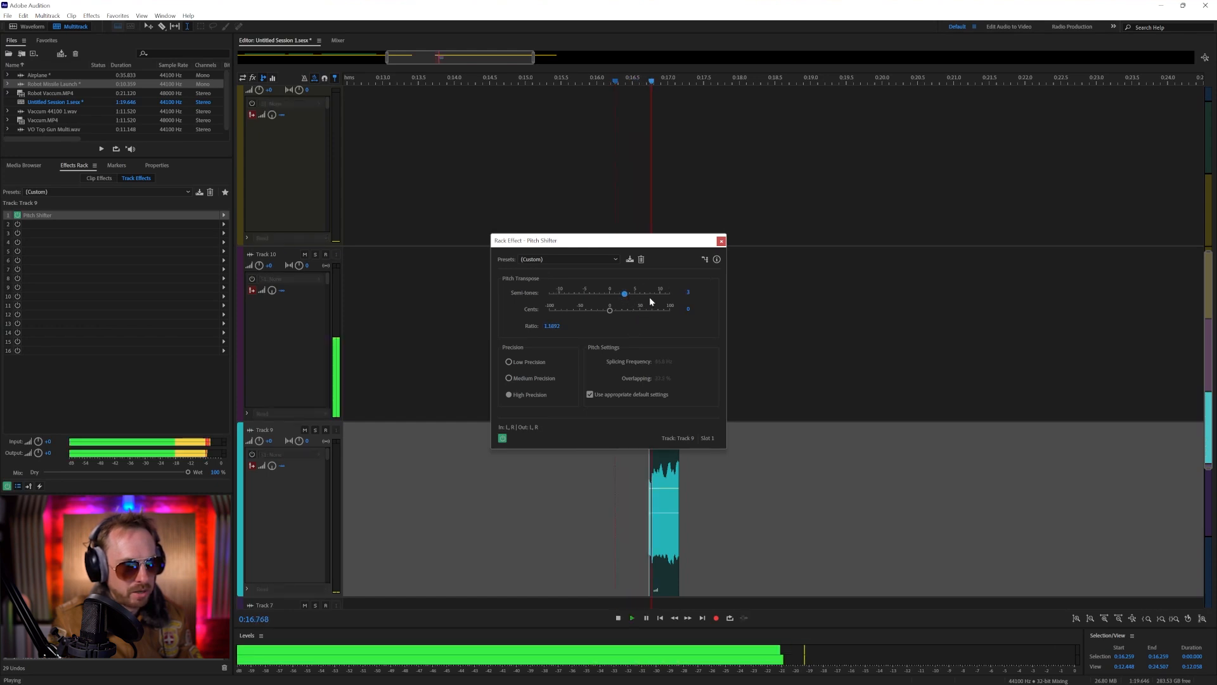
pyautogui.click(721, 242)
pyautogui.press('space')
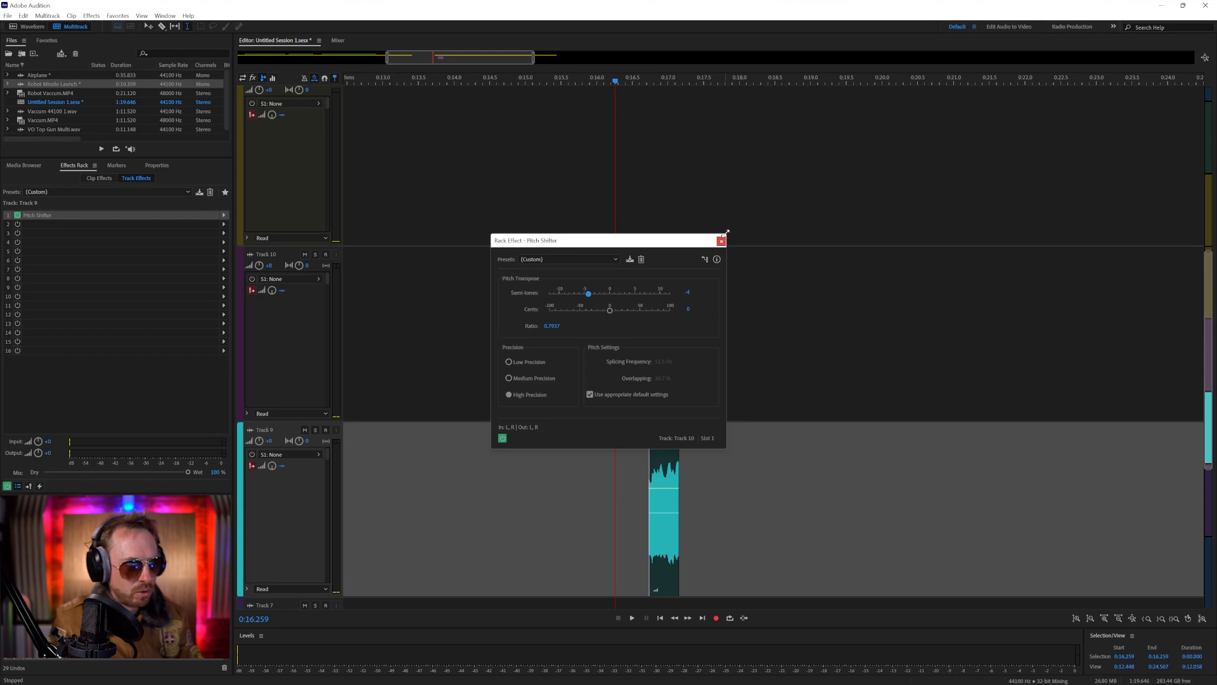
pyautogui.click(721, 241)
# Pan Track 10 fully left (L100) and Track 9 fully right (R100), and play the layered beeps
pyautogui.moveTo(298, 266); pyautogui.dragTo(298, 268)
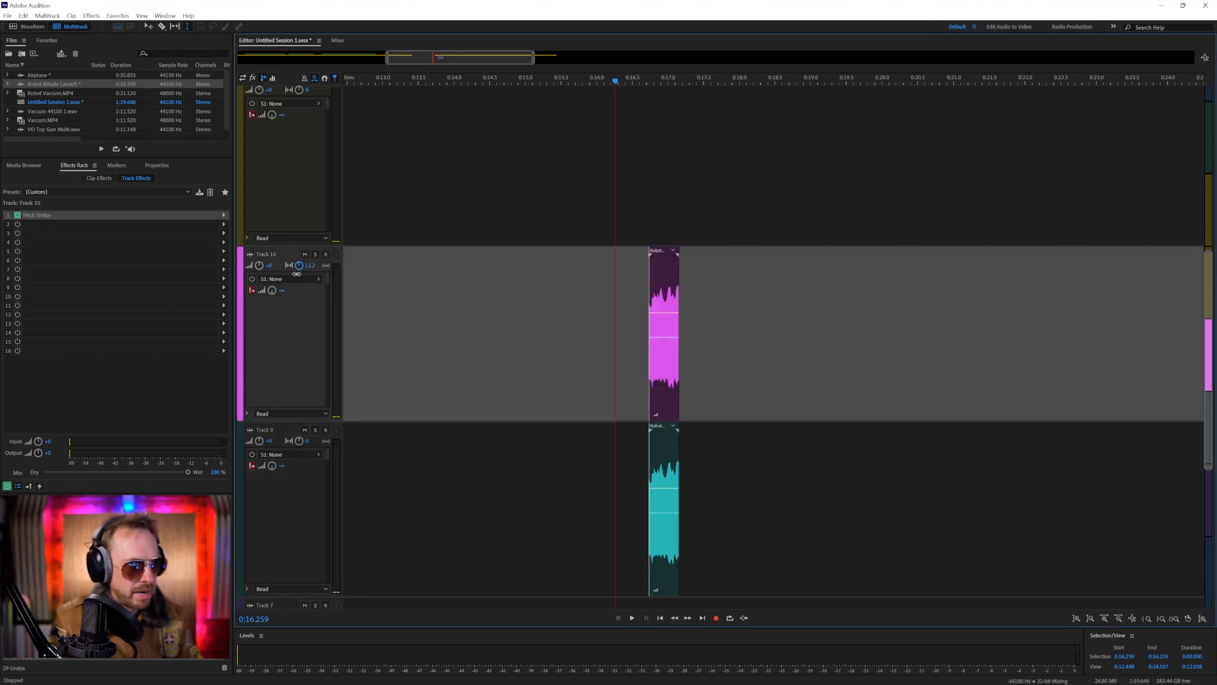
pyautogui.click(300, 441)
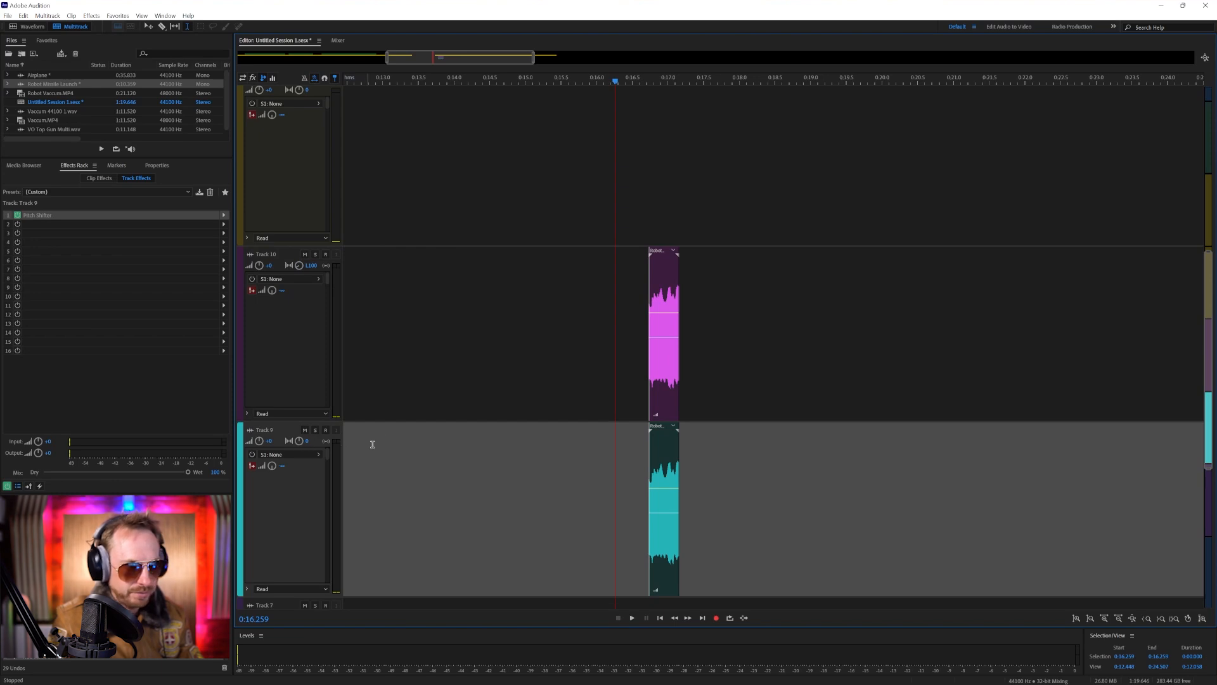
pyautogui.moveTo(414, 438); pyautogui.dragTo(518, 426)
pyautogui.press('space')
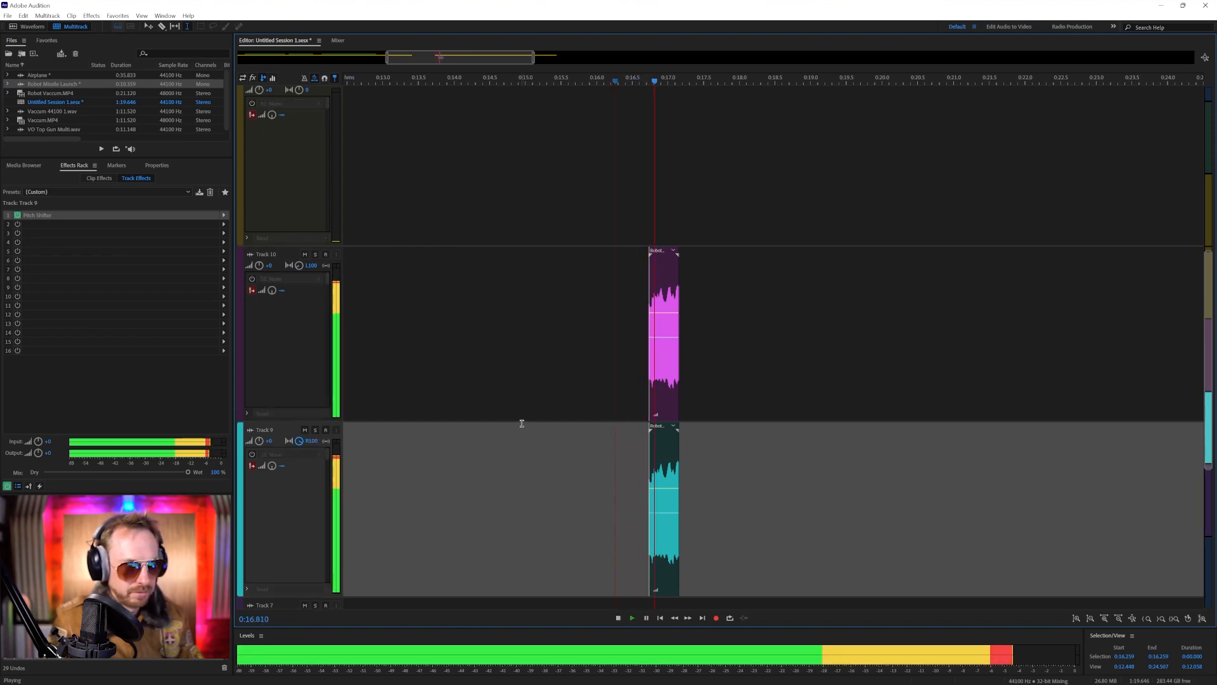
pyautogui.press('space')
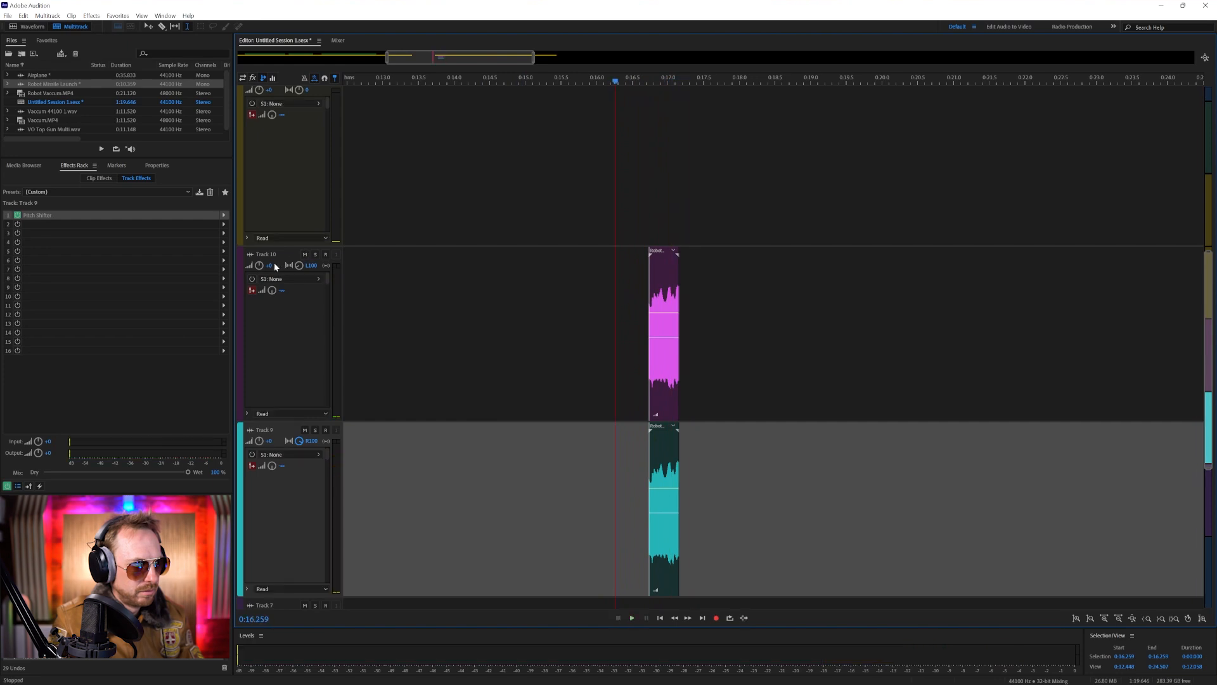
# Lower the volumes of Track 10 and Track 9, with Track 9 quieter, and play them together with the missile clip
pyautogui.moveTo(269, 265); pyautogui.dragTo(261, 280)
pyautogui.press('space')
pyautogui.moveTo(259, 440); pyautogui.dragTo(263, 477)
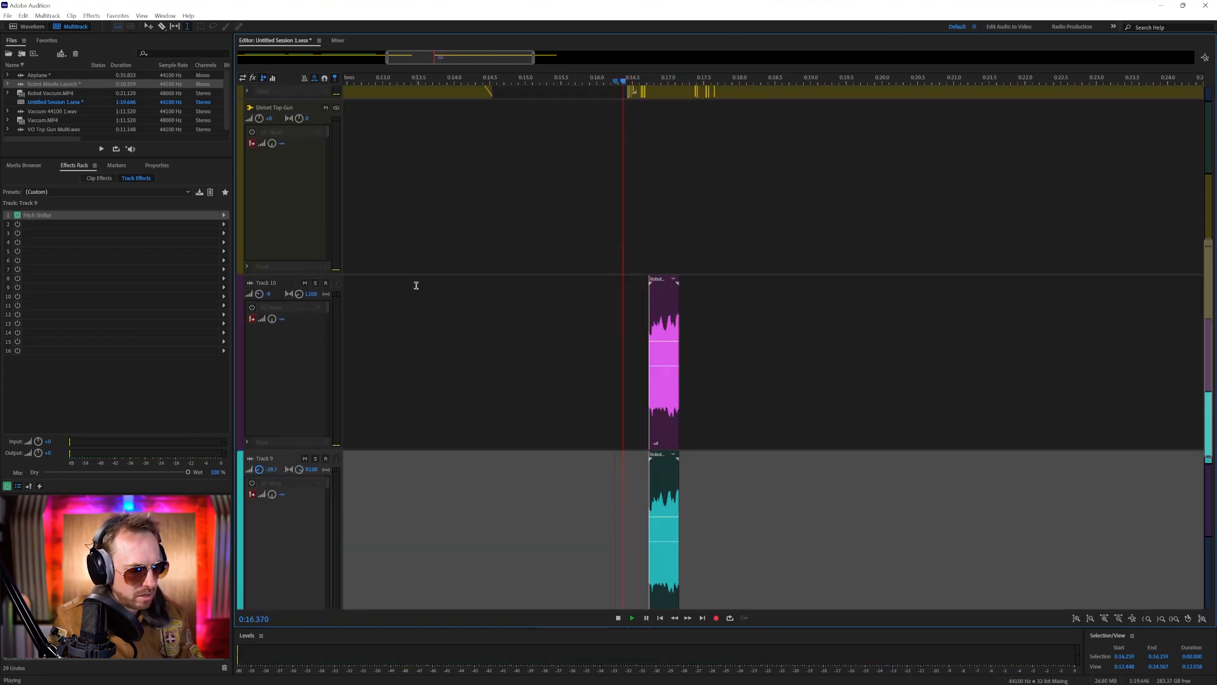
pyautogui.press('\\')
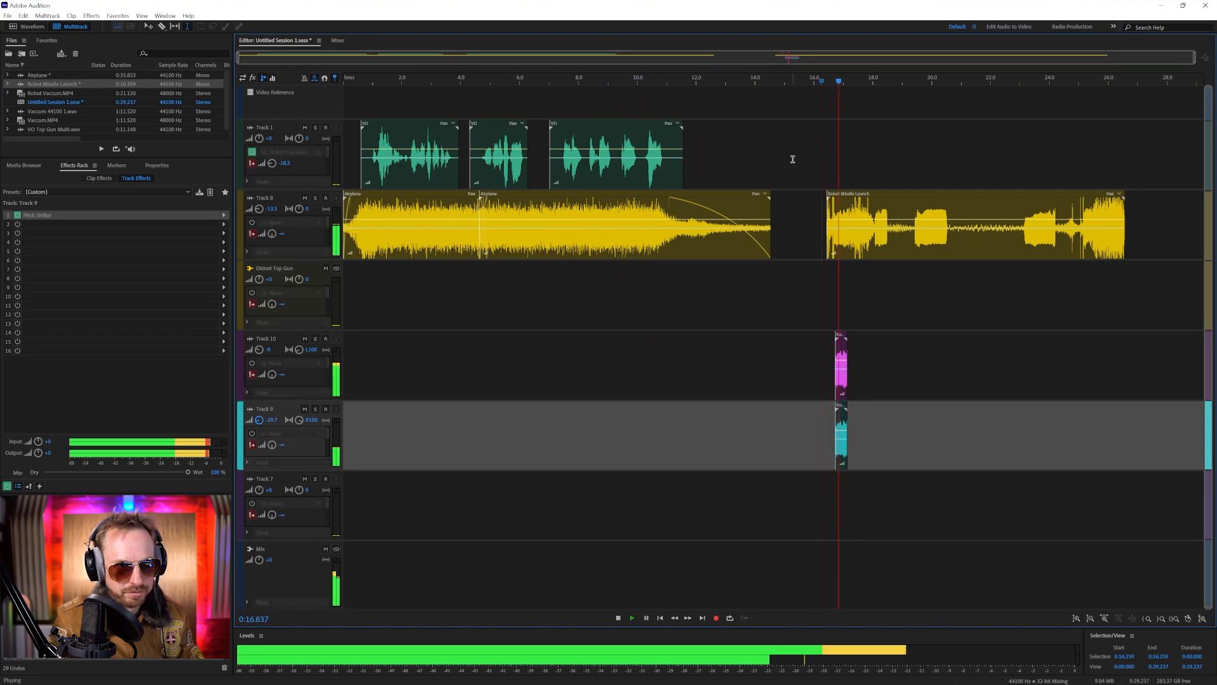
pyautogui.press('space')
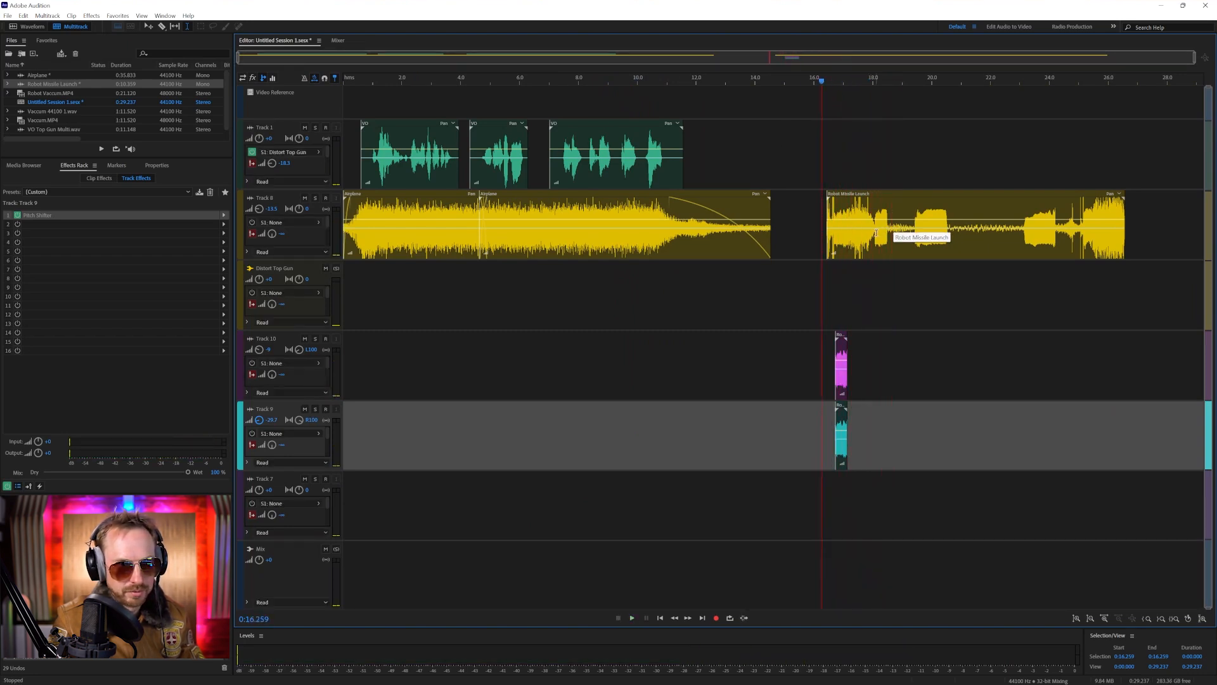
# Split the Robot Missile Launch clip at 0:18.043, move the remainder to start at about 20.2 s, and play it
pyautogui.click(874, 235)
pyautogui.hotkey('ctrl', 'k')
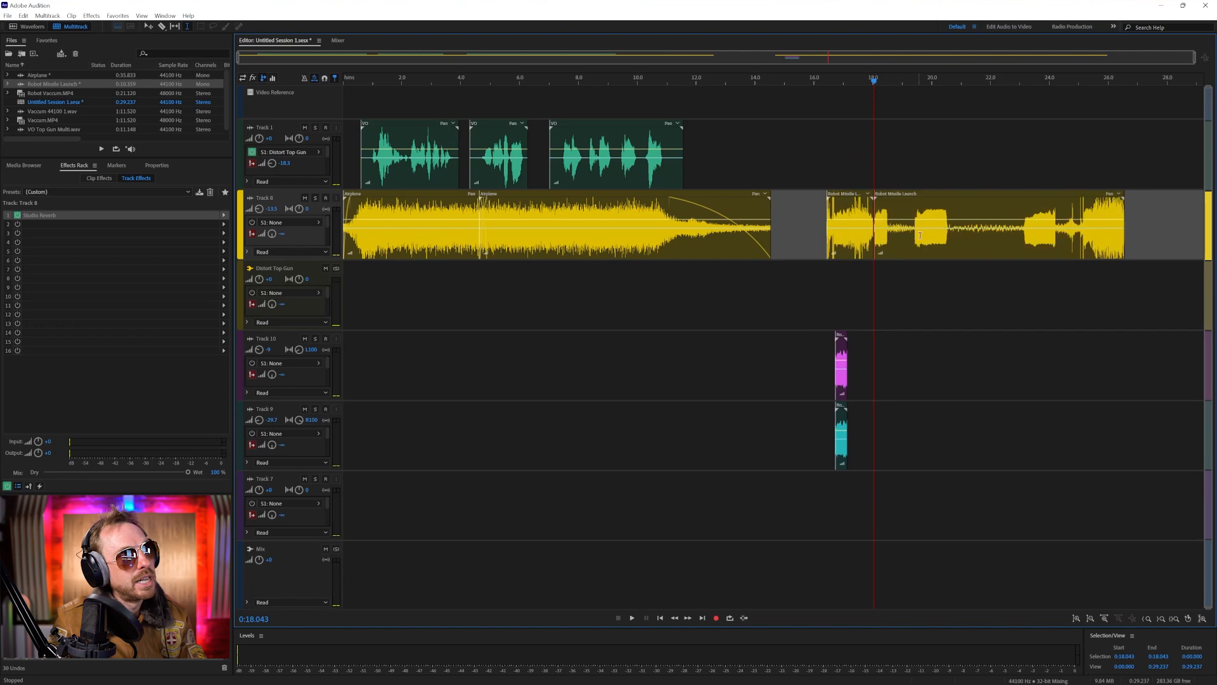
pyautogui.moveTo(896, 190); pyautogui.dragTo(982, 200)
pyautogui.click(927, 172)
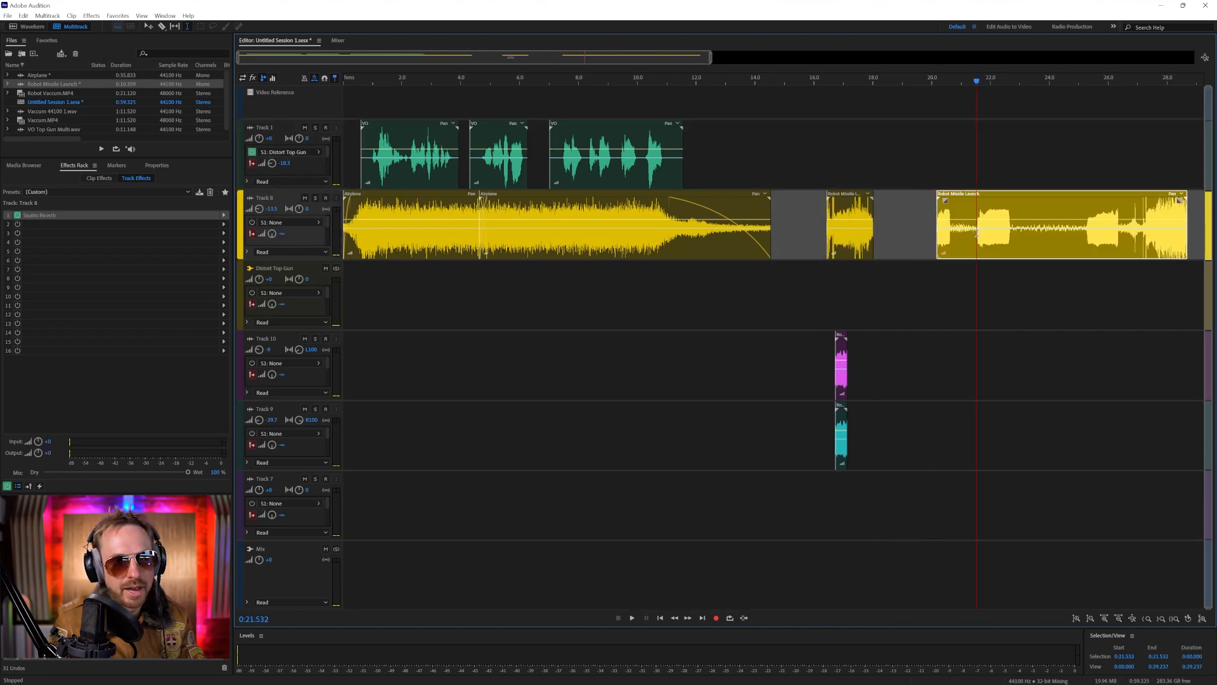
pyautogui.click(931, 246)
pyautogui.press('space')
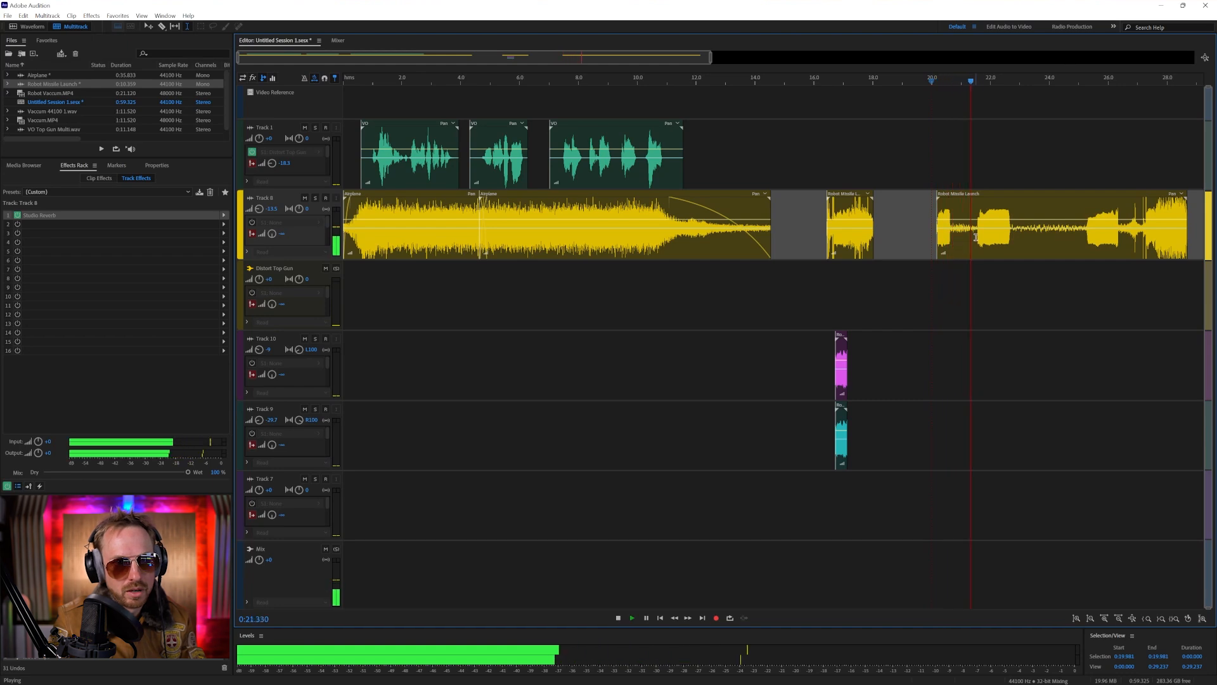
pyautogui.press('space')
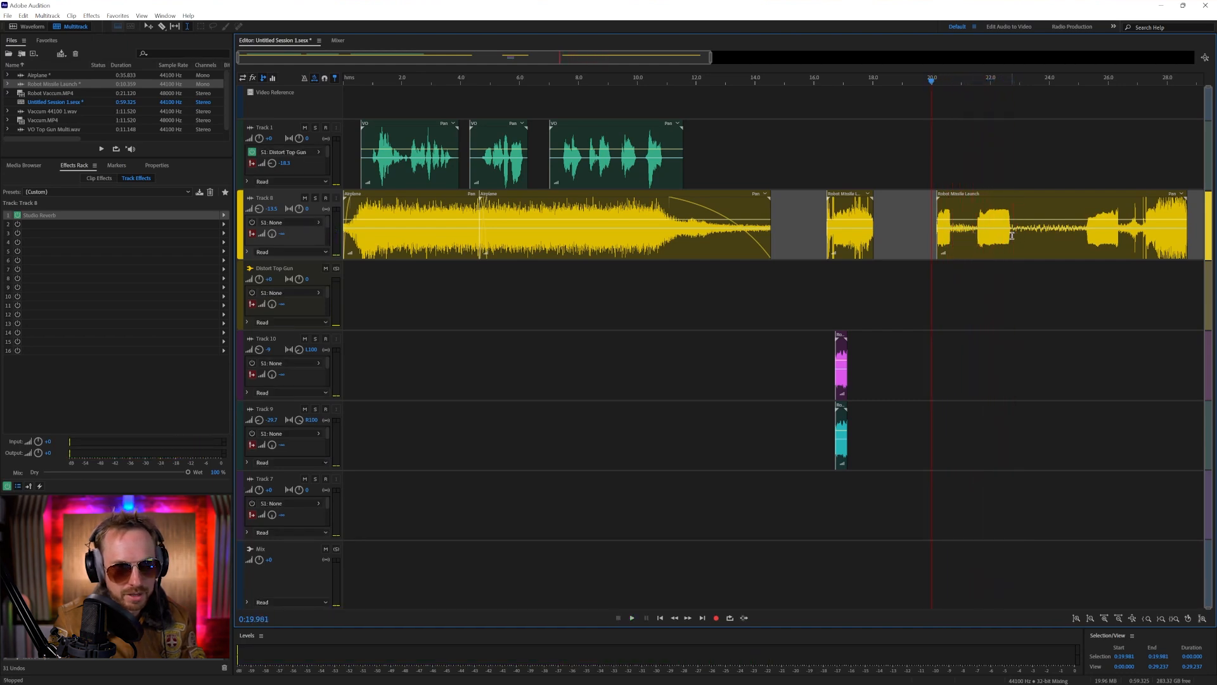
# Remove the quiet stretch from the middle of the moved missile clip, start the remaining part at about 23.9 s, and play it
pyautogui.click(1012, 235)
pyautogui.moveTo(1012, 234); pyautogui.dragTo(1055, 197)
pyautogui.press('Delete')
pyautogui.click(1063, 157)
pyautogui.press('space')
pyautogui.press('space')
pyautogui.click(1042, 217)
pyautogui.press('space')
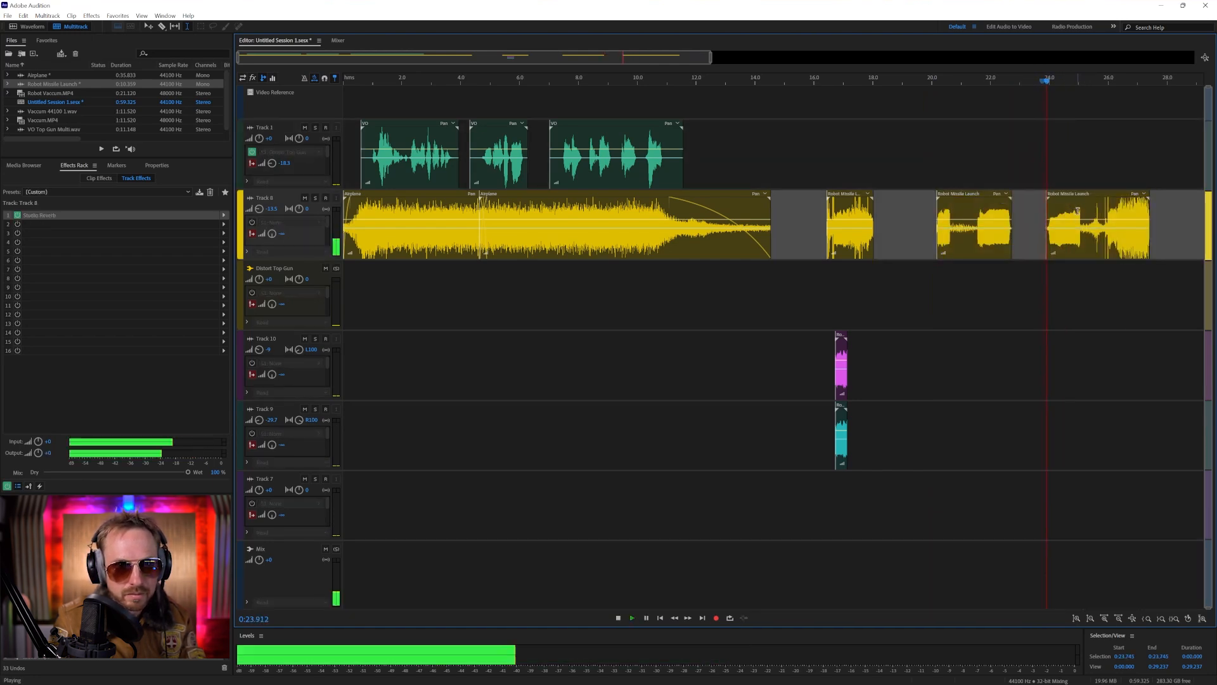
# Play the final missile clip and delete its quieter opening up to the start of the loud burst
pyautogui.press('space')
# Split the last missile clip at 0:25.118 and move its final part to start at about 27 s
pyautogui.click(1083, 232)
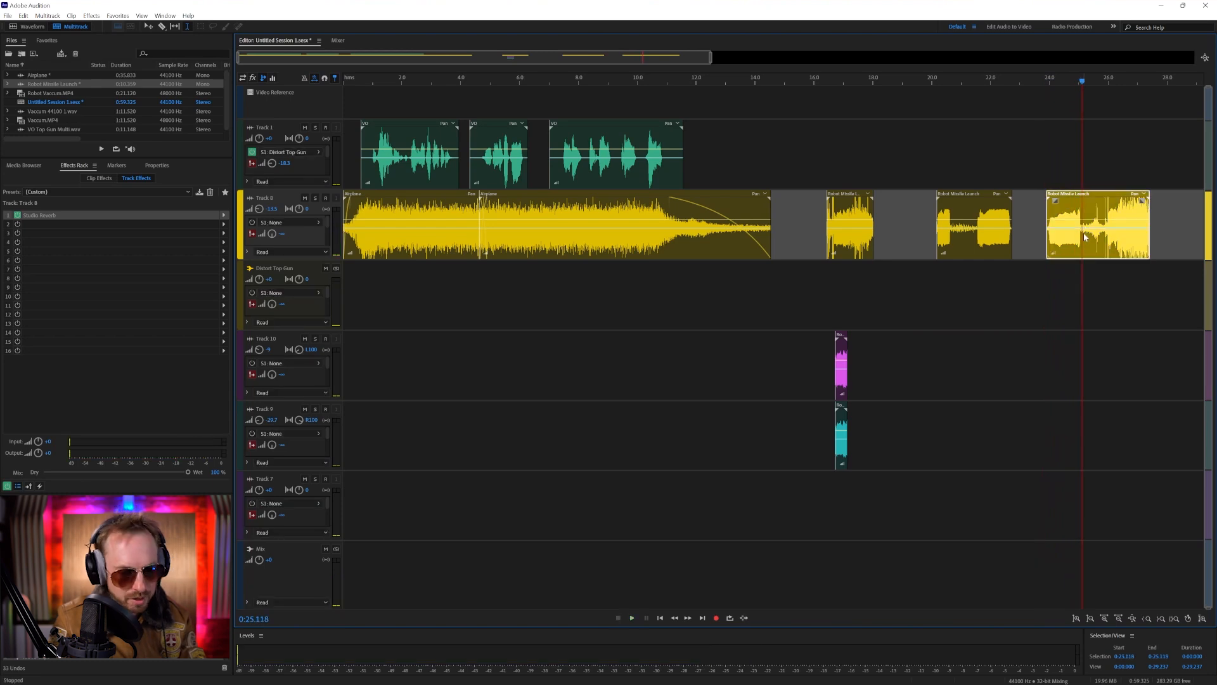
pyautogui.hotkey('ctrl', 'k')
pyautogui.moveTo(1134, 198); pyautogui.dragTo(1191, 198)
pyautogui.click(1125, 168)
pyautogui.press('space')
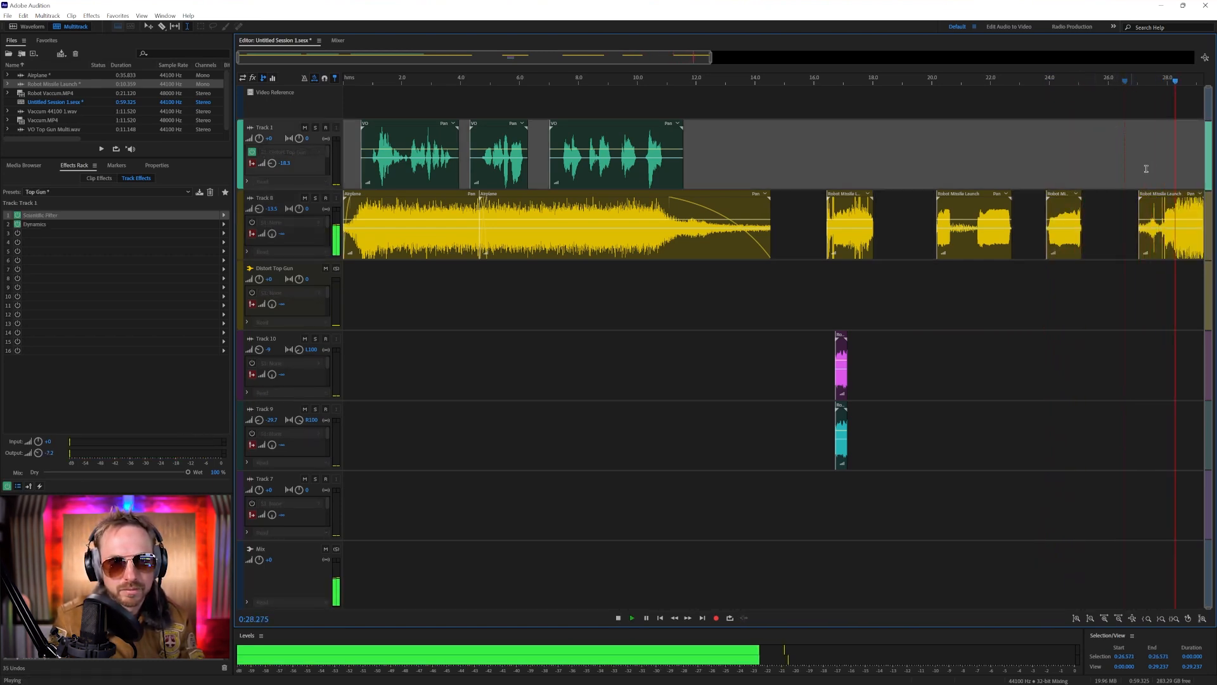
pyautogui.press('space')
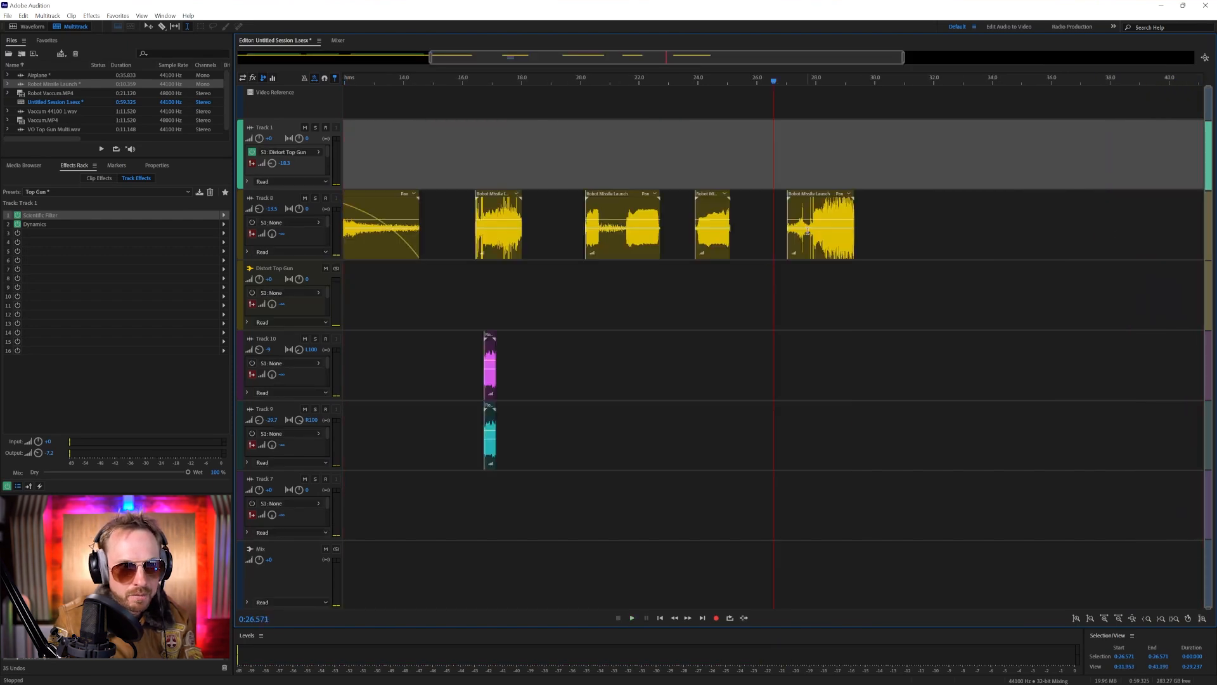
pyautogui.moveTo(810, 230); pyautogui.dragTo(776, 230)
pyautogui.press('Delete')
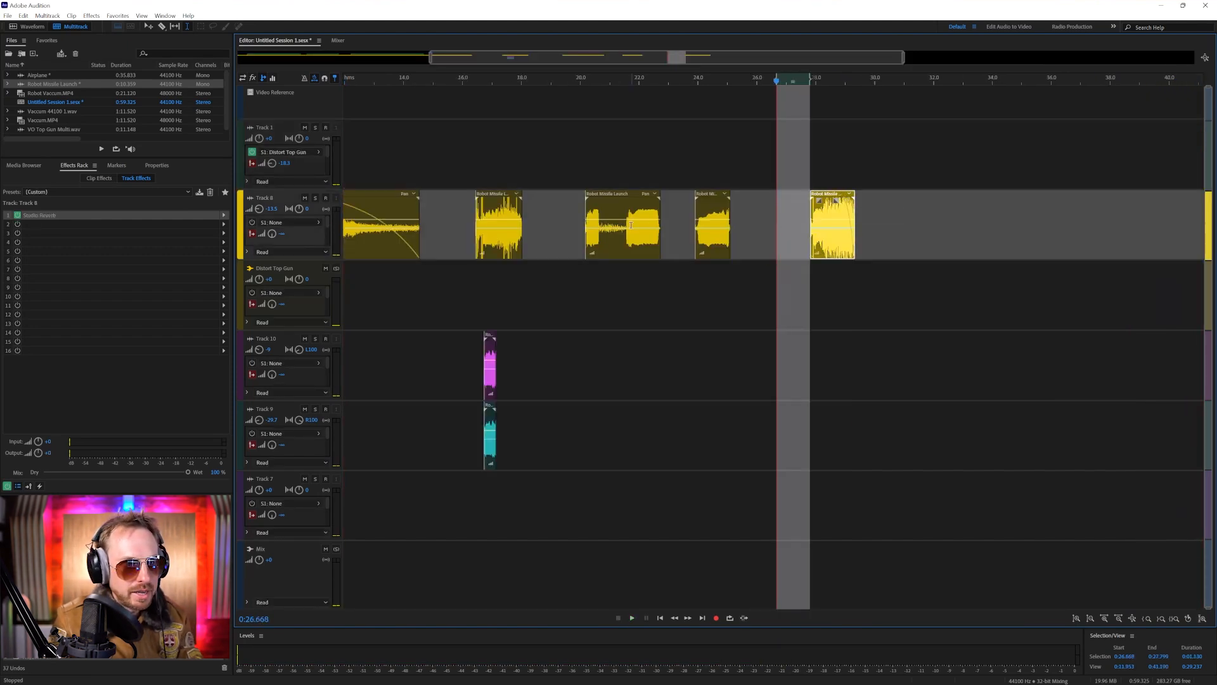
# Copy the short opening of the first missile clip onto Tracks 10 and 9 at 0:27.654, and play it with the final burst
pyautogui.moveTo(486, 210); pyautogui.dragTo(459, 212)
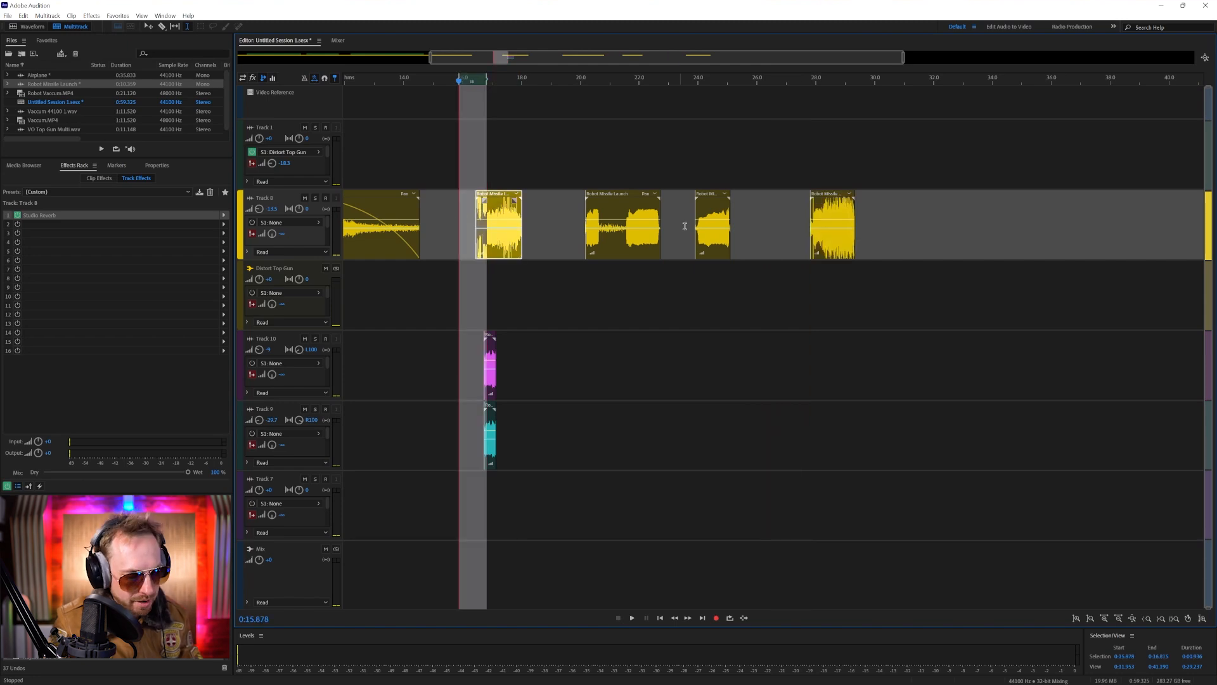
pyautogui.click(808, 358)
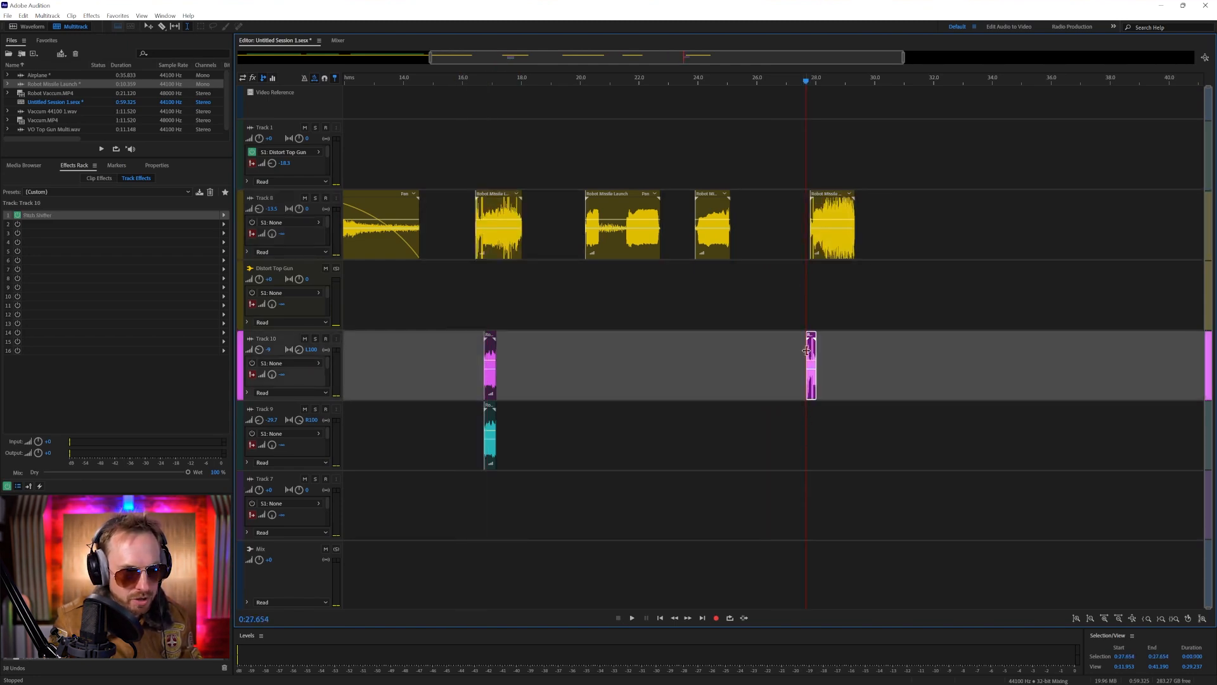
pyautogui.moveTo(811, 368); pyautogui.dragTo(811, 436)
pyautogui.press('space')
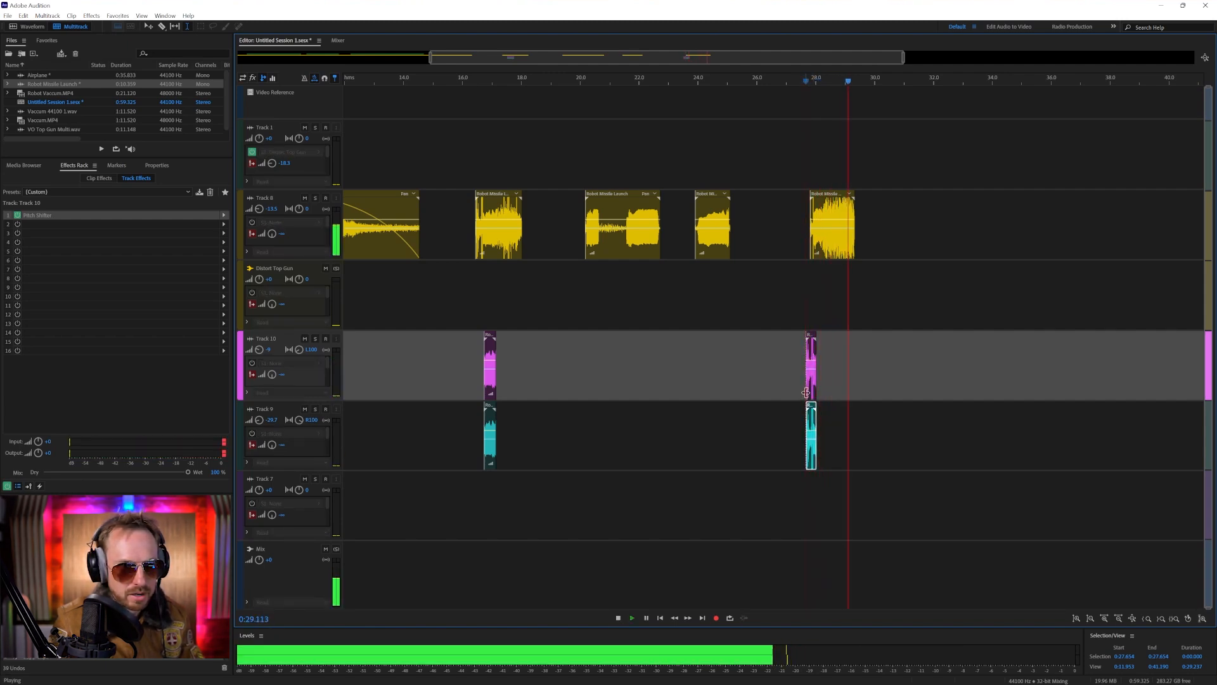
pyautogui.press('space')
# Play the whole session from the beginning, skipping ahead to the separated robot missile effects at about 16, 20 and 27.7 s
pyautogui.scroll(-5, 568, 77)
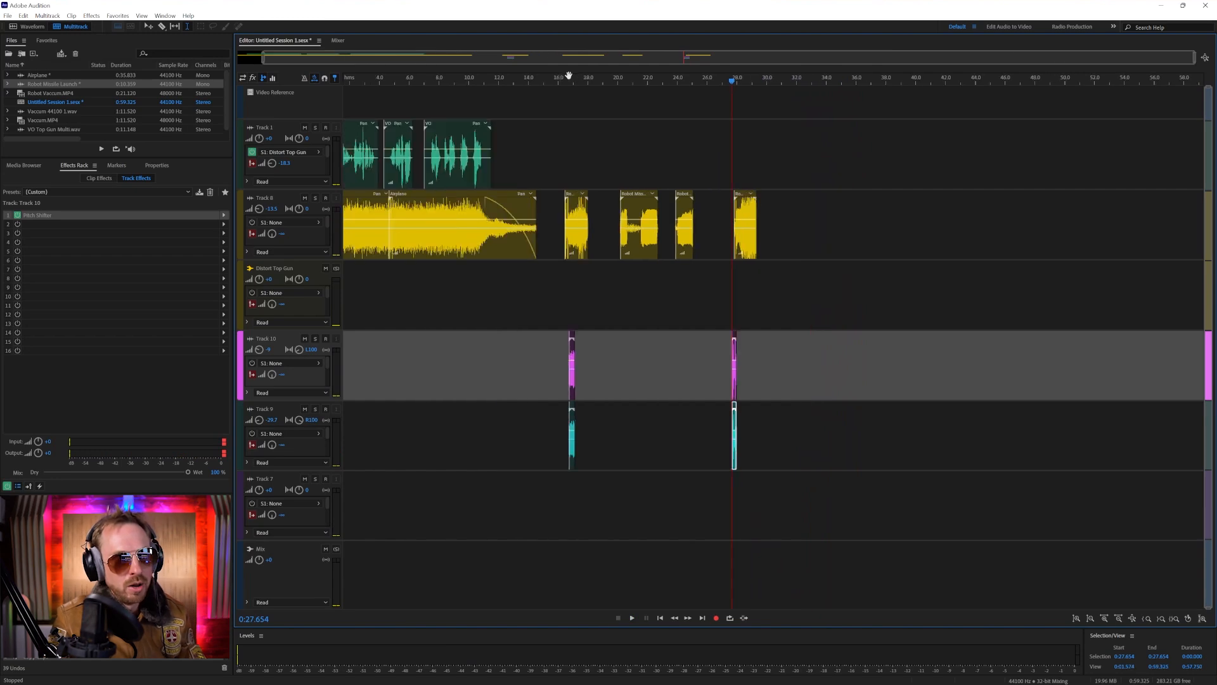
pyautogui.moveTo(567, 79); pyautogui.dragTo(331, 108)
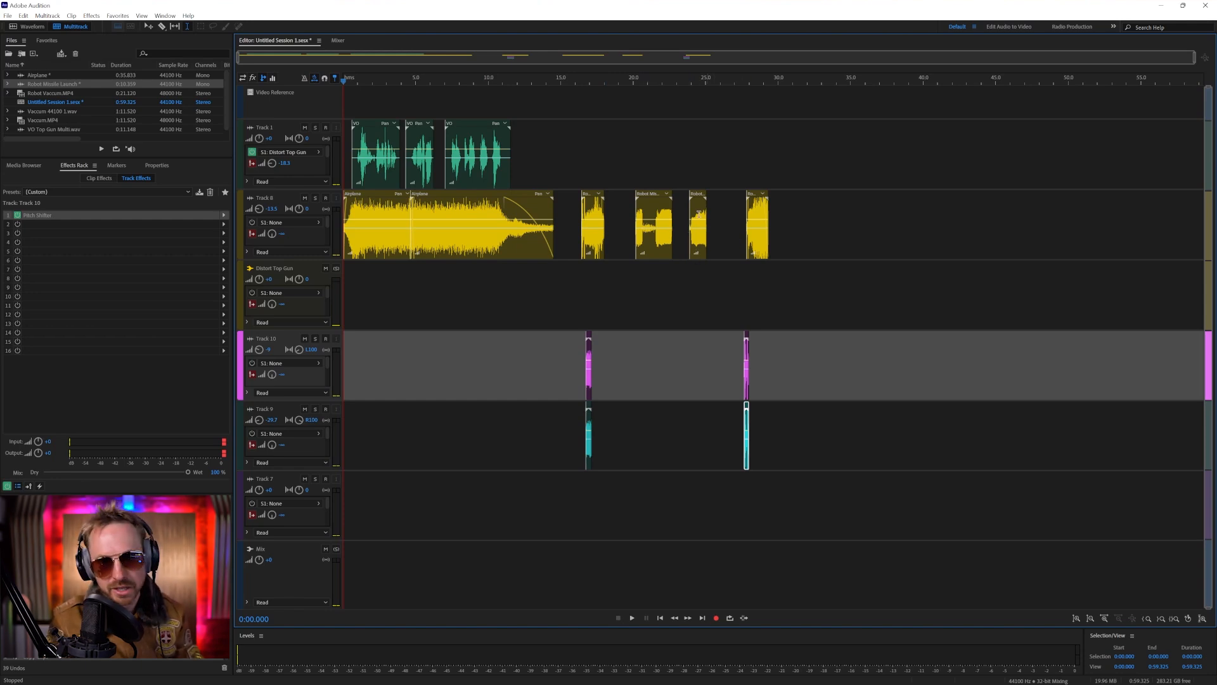
pyautogui.press('space')
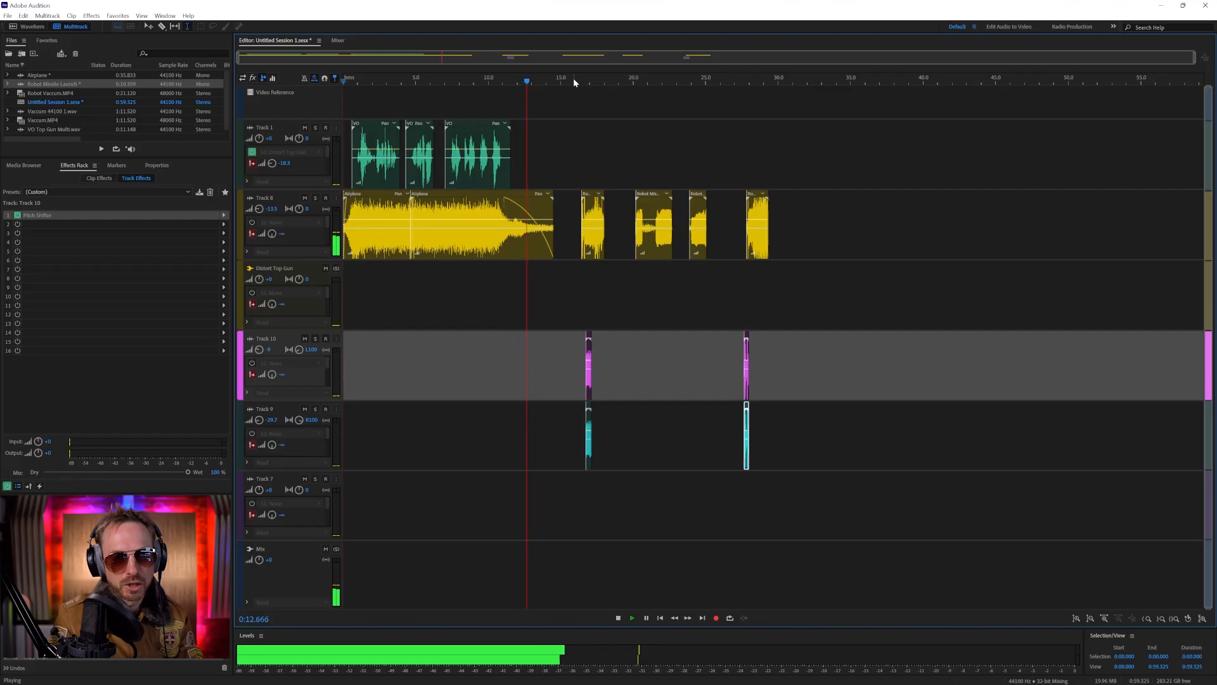
pyautogui.click(573, 78)
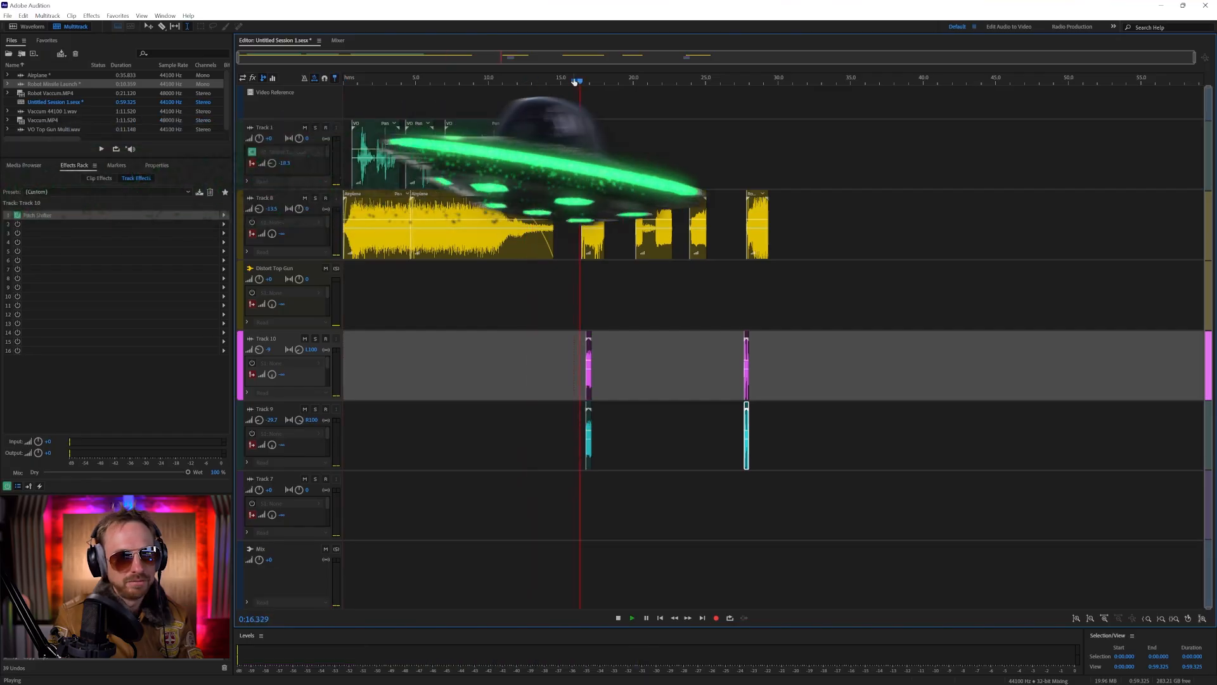
pyautogui.click(629, 80)
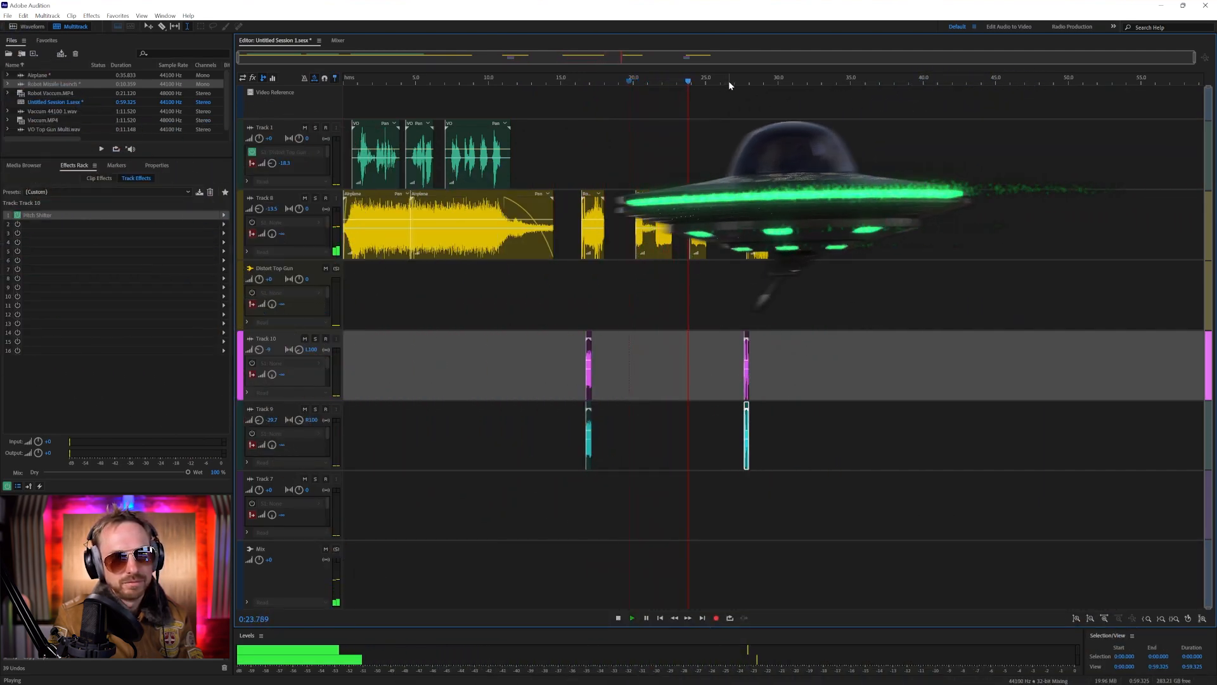
pyautogui.click(744, 81)
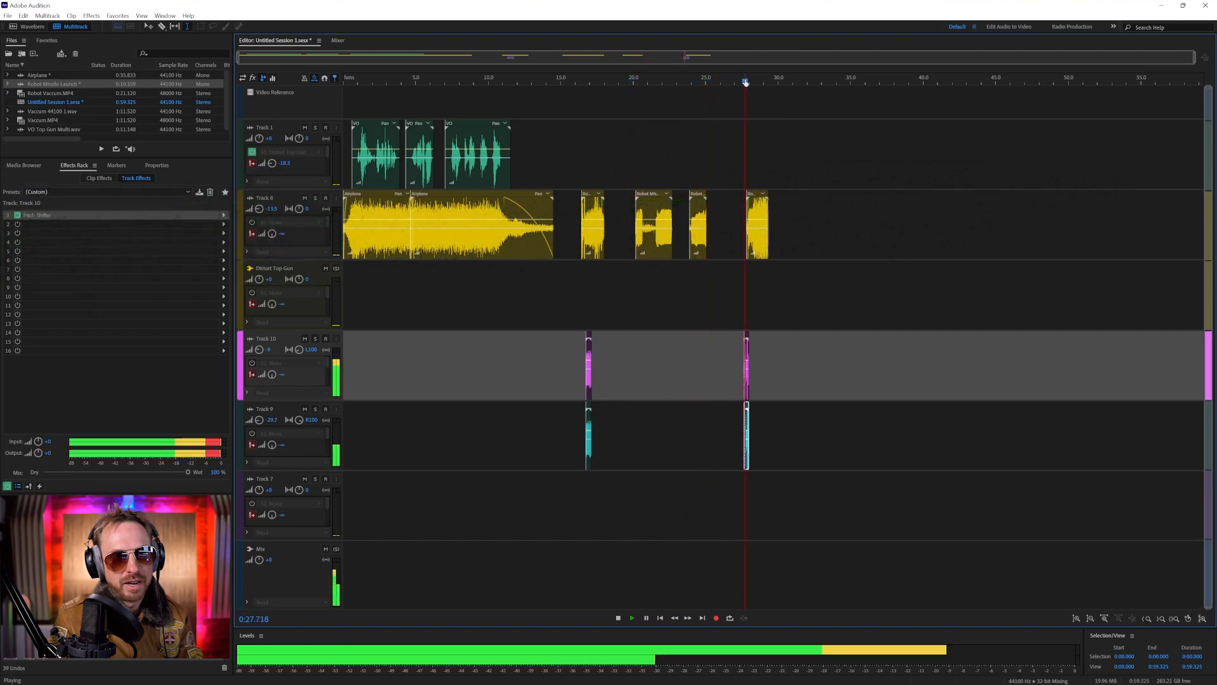